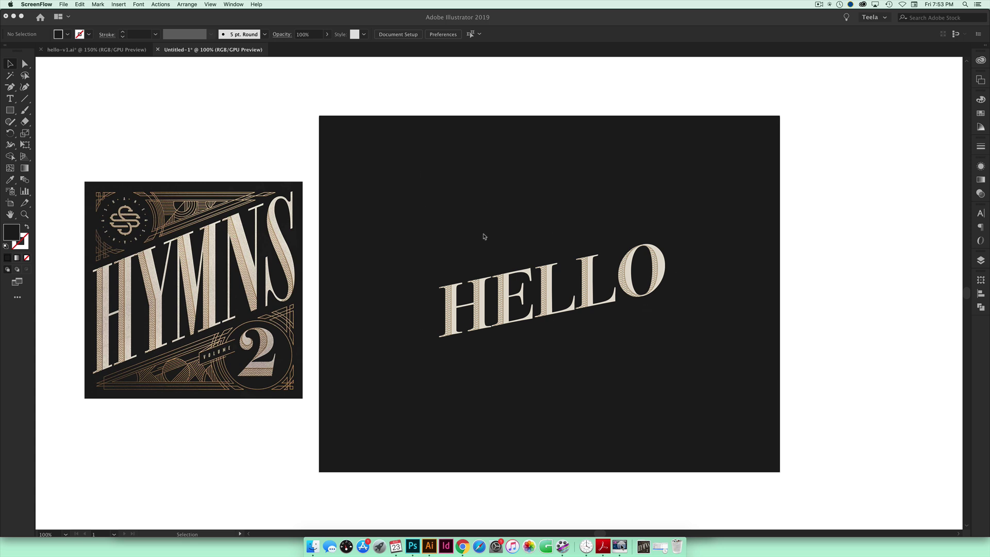
With the Color panel shown, sample the darker tan b49e83 inside the O as the fill.
click(555, 287)
key(i)
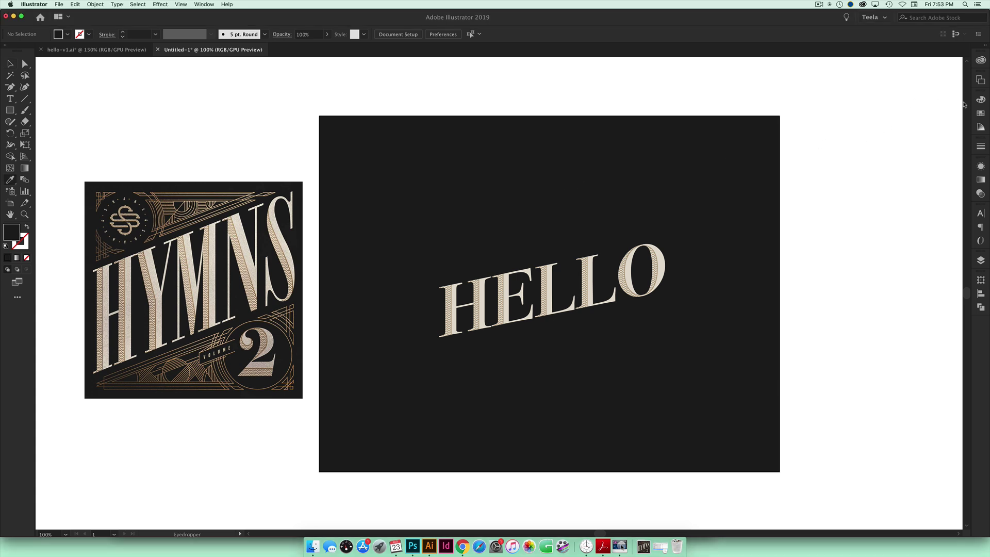
key(F6)
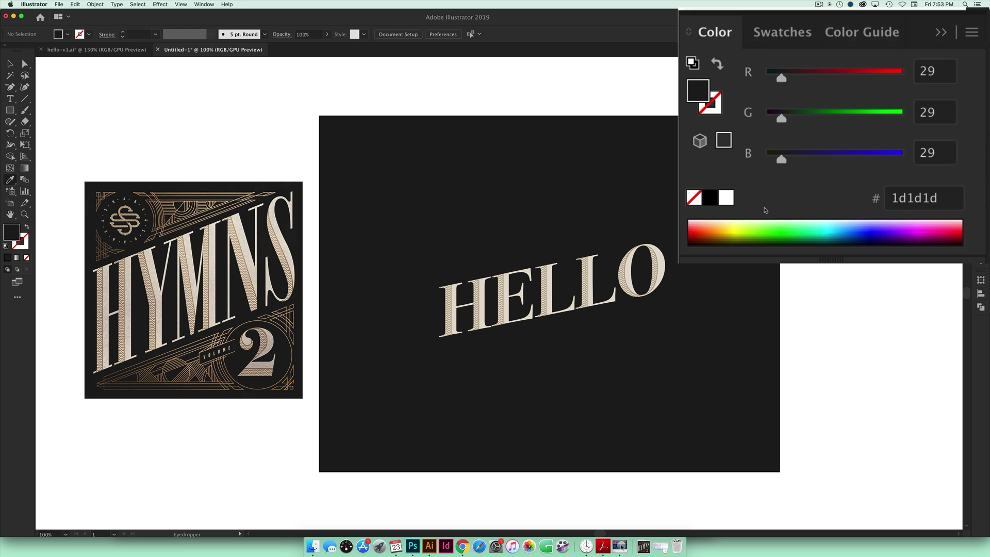
click(663, 259)
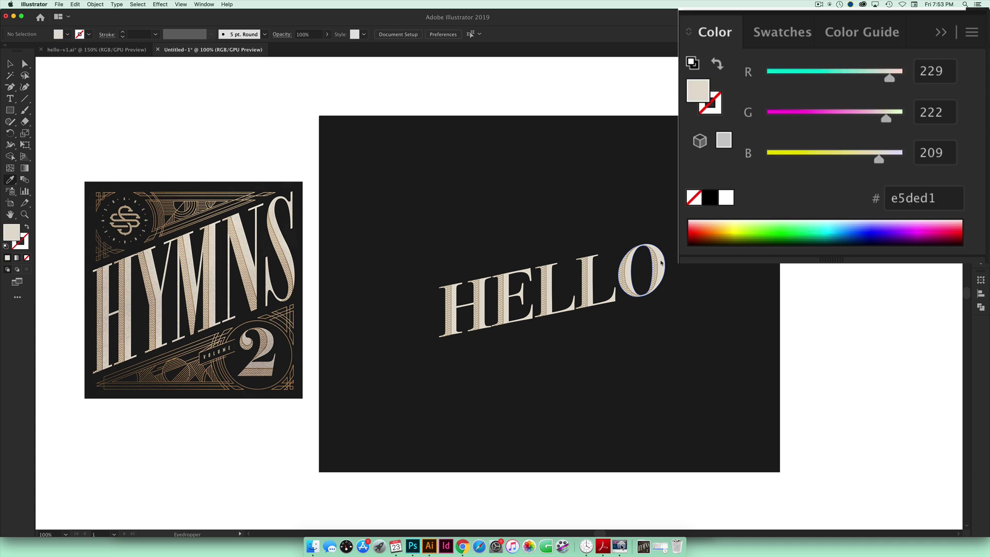
click(630, 266)
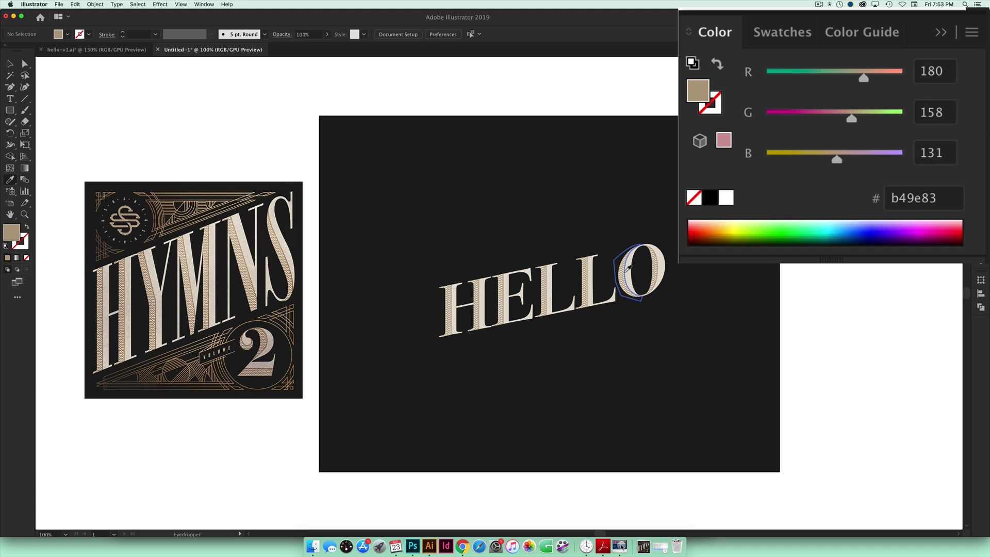
Drag the HELLO clip group to the artboard's top-left, collapse the Color panel and deselect.
key(v)
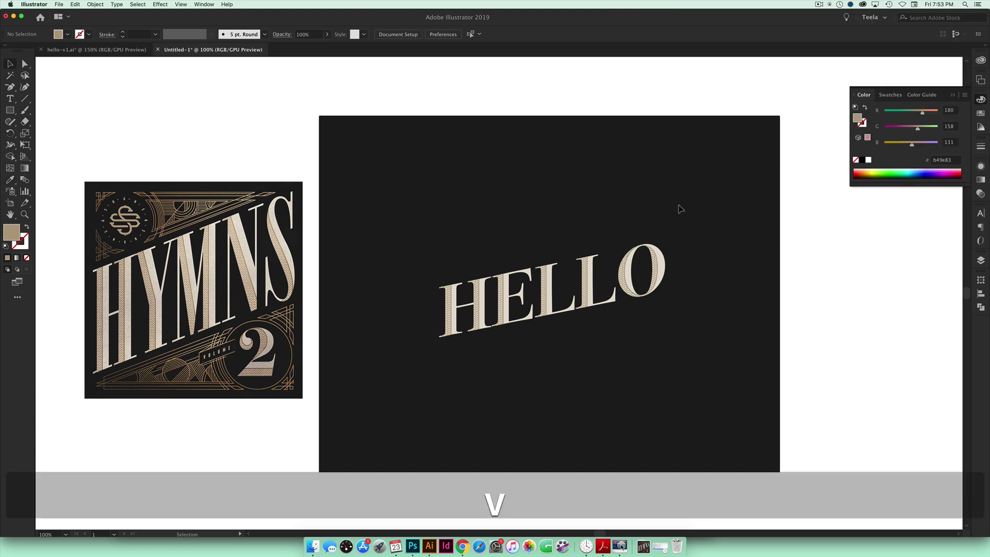
drag(478, 316, 368, 194)
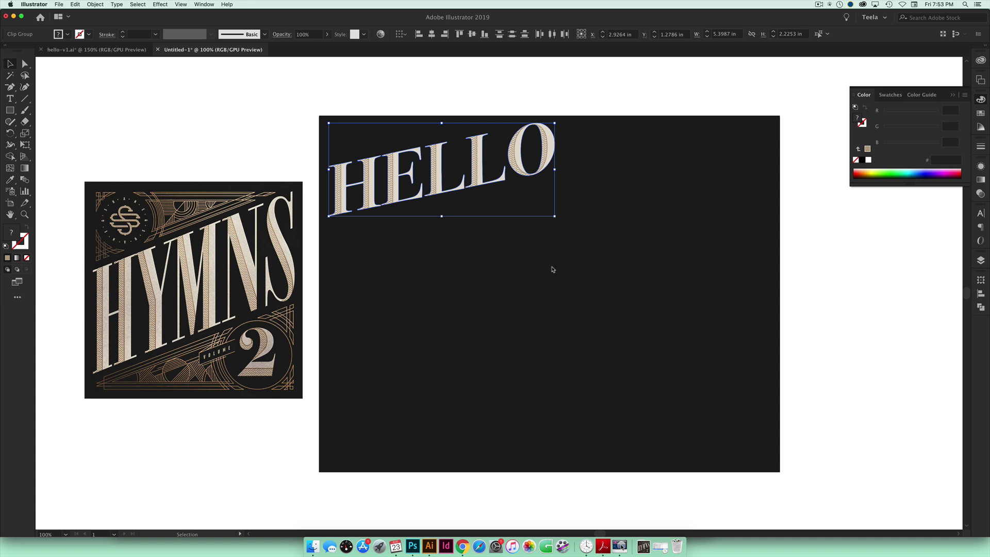
click(952, 95)
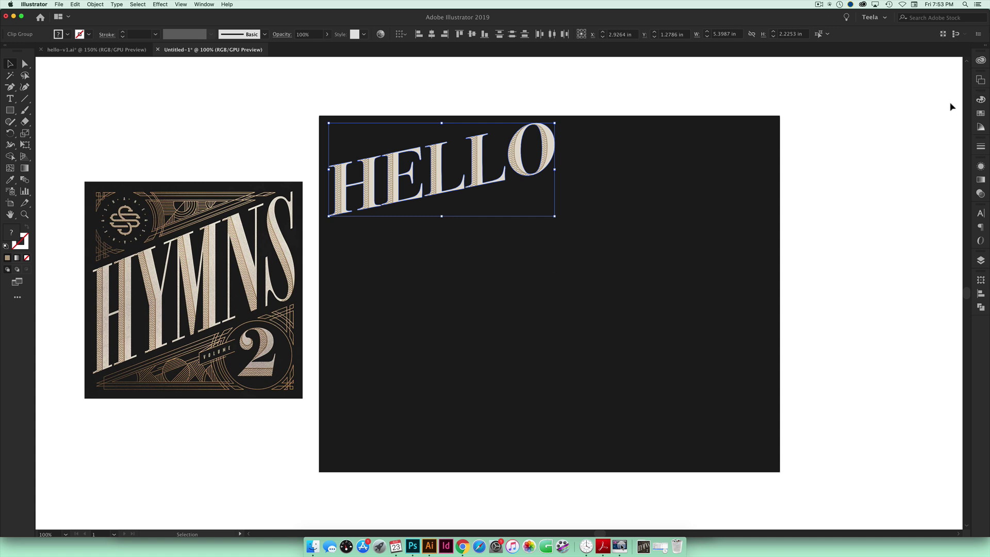
click(564, 318)
Type a new 'HELLO' text object mid-artboard and show its Character settings.
key(t)
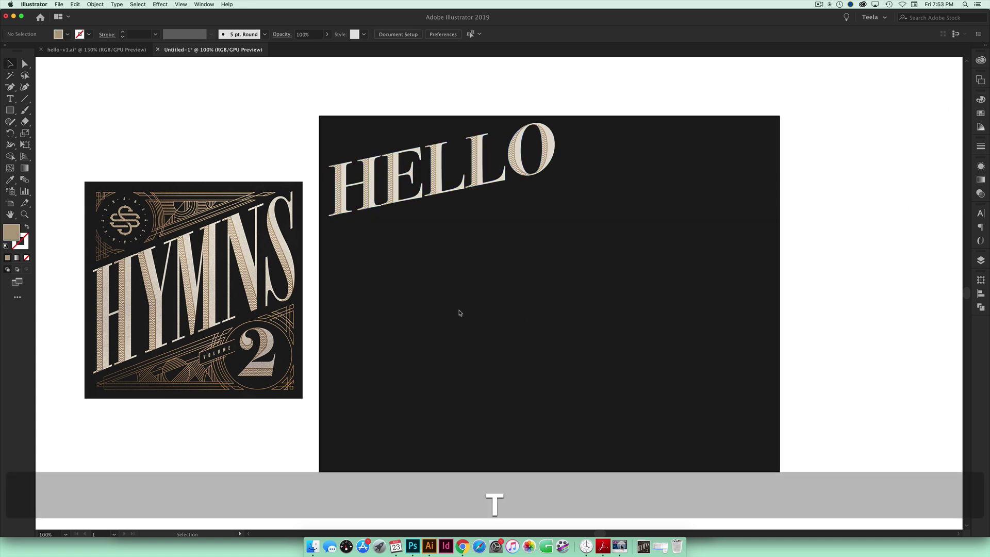
click(461, 304)
text(HE)
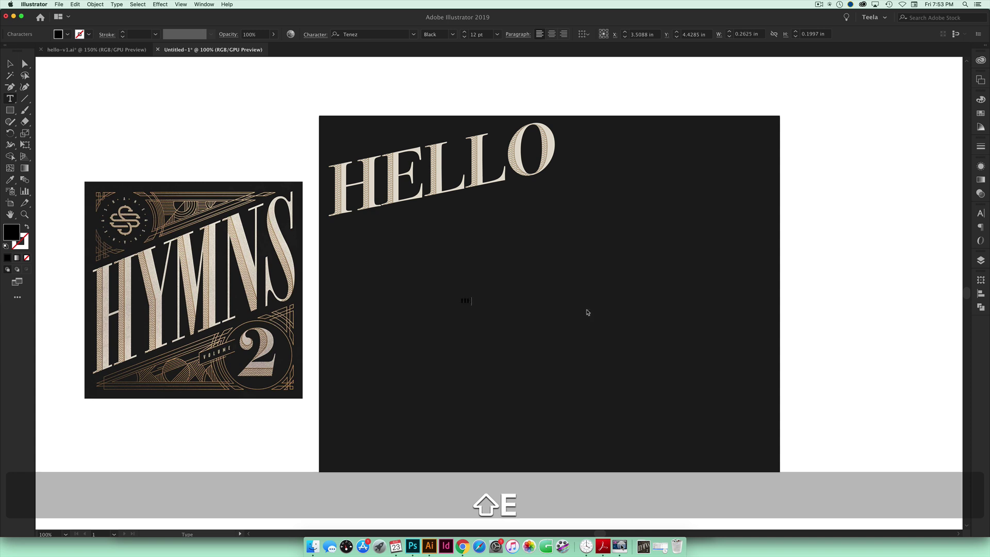
text(LLO)
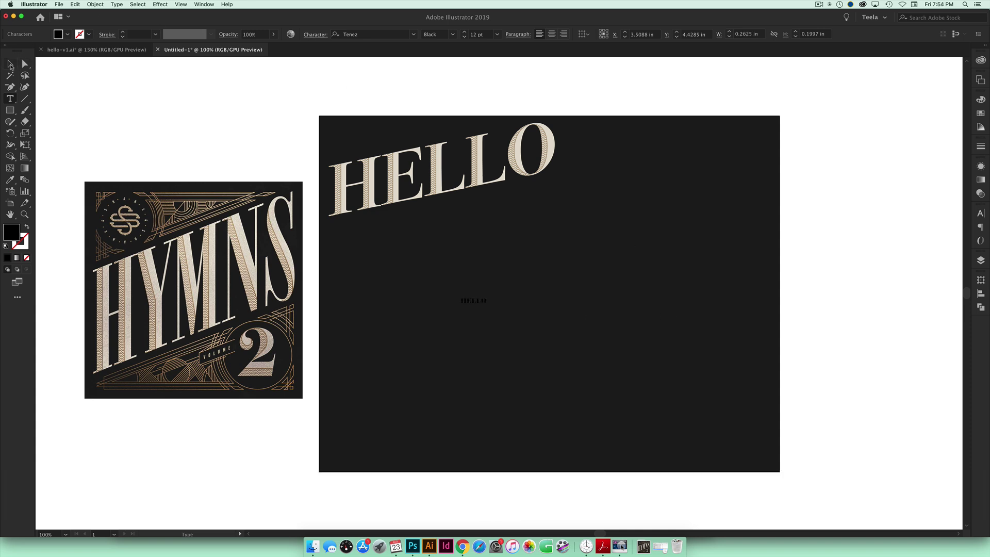
click(10, 64)
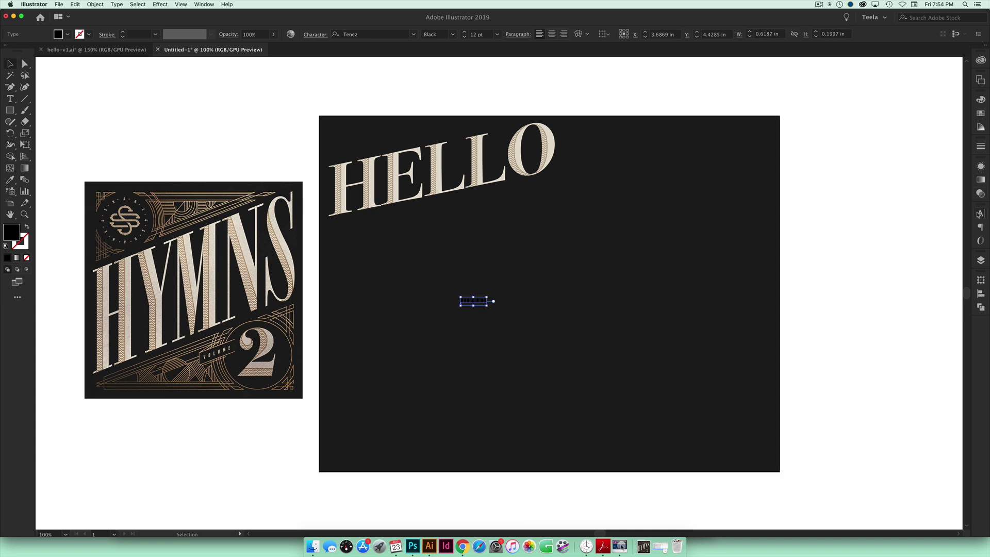
click(981, 213)
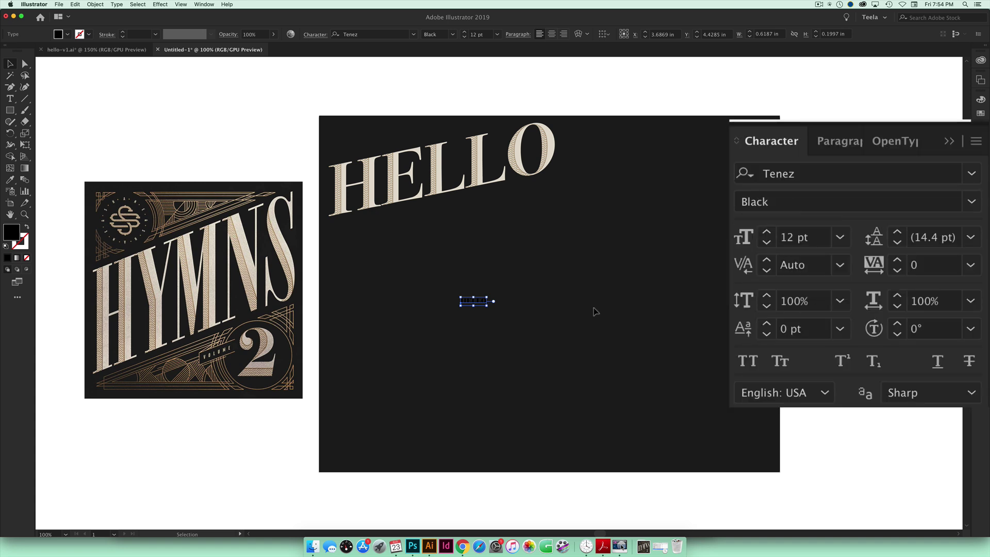
Scale the new HELLO proportionally to about 125 pt and position it mid-artboard.
drag(487, 298, 698, 211)
drag(567, 266, 541, 315)
drag(674, 284, 699, 264)
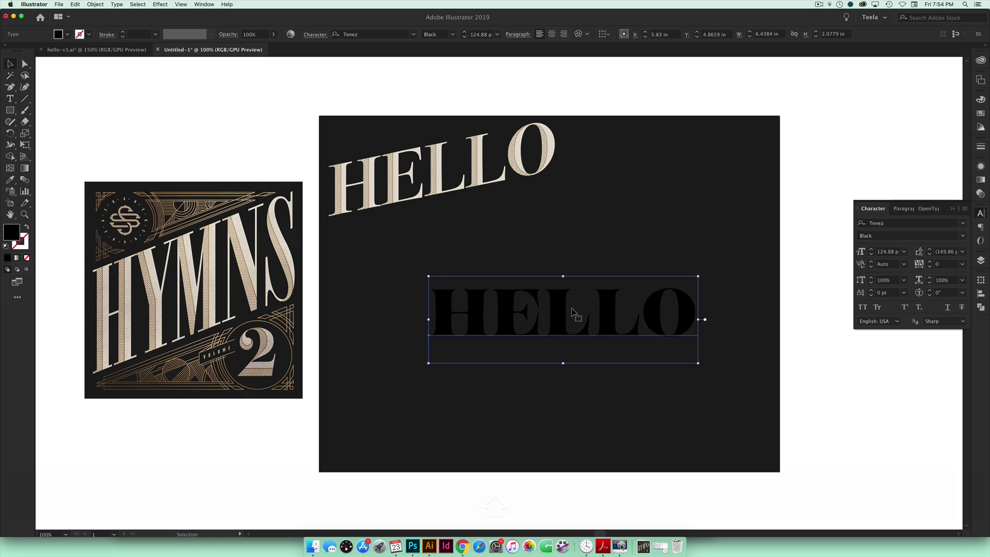
drag(570, 316, 557, 320)
Fill the new HELLO with the original's beige and fine-tune its position.
key(i)
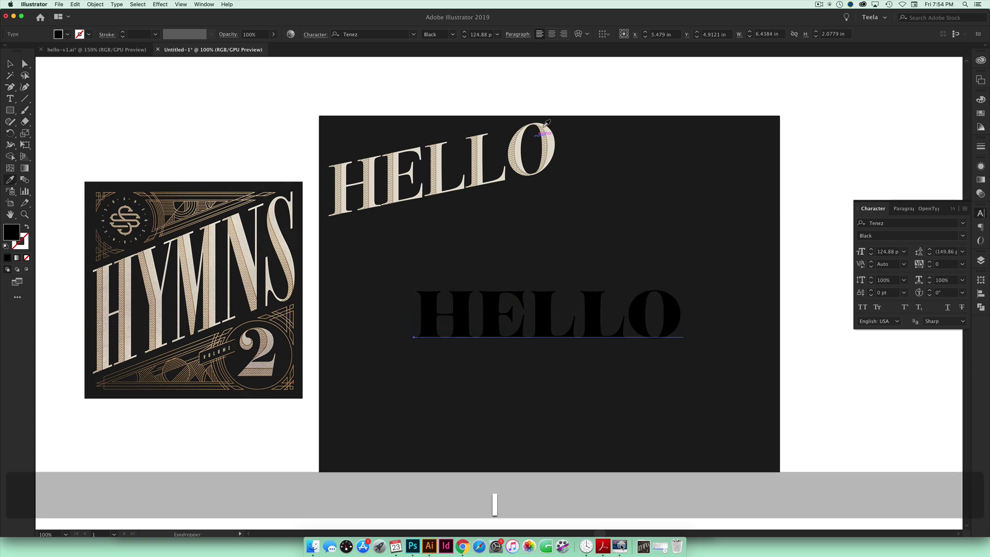
click(551, 140)
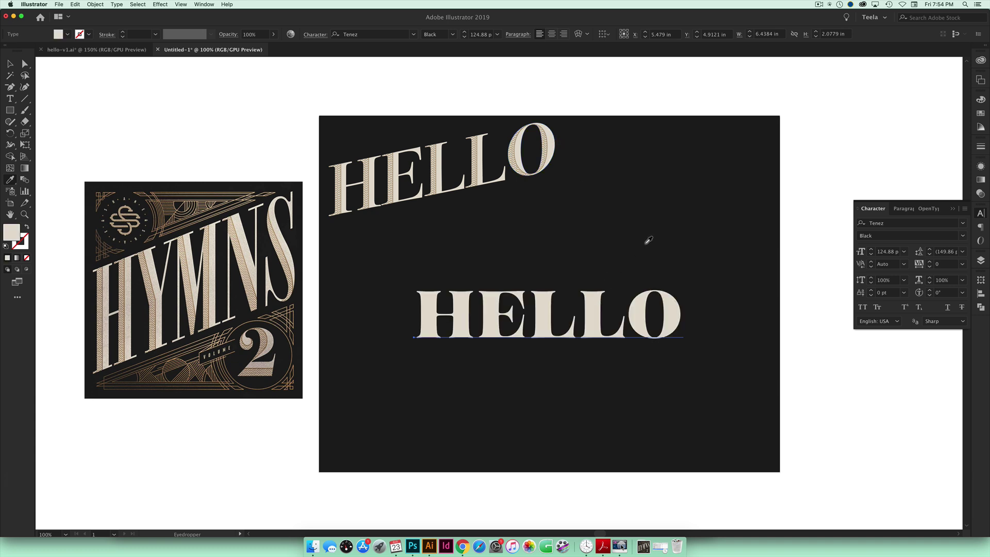
key(v)
drag(545, 320, 541, 313)
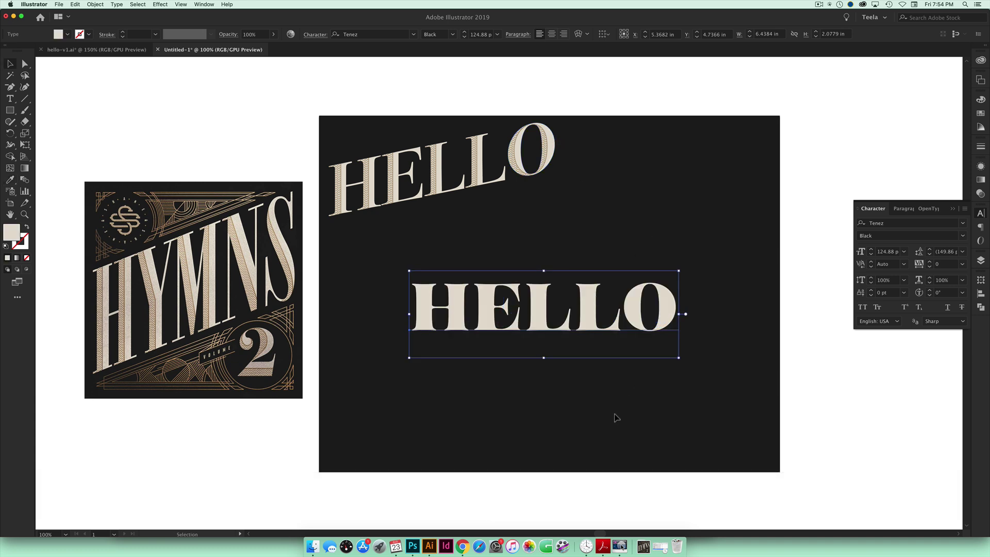
click(615, 415)
Zoom in to inspect the wavy inlays, then pan to leave room below the artboard.
key(z)
click(480, 158)
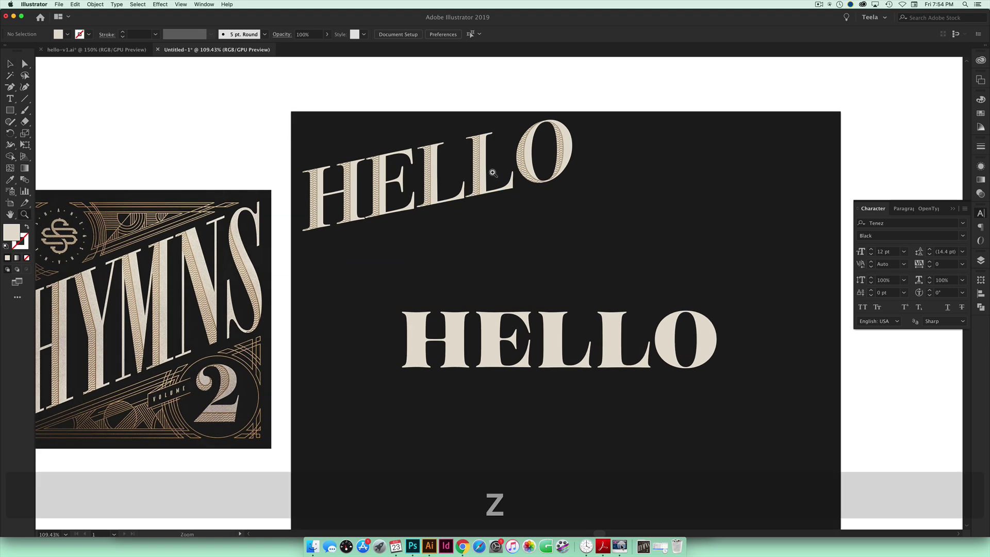
drag(421, 210, 506, 292)
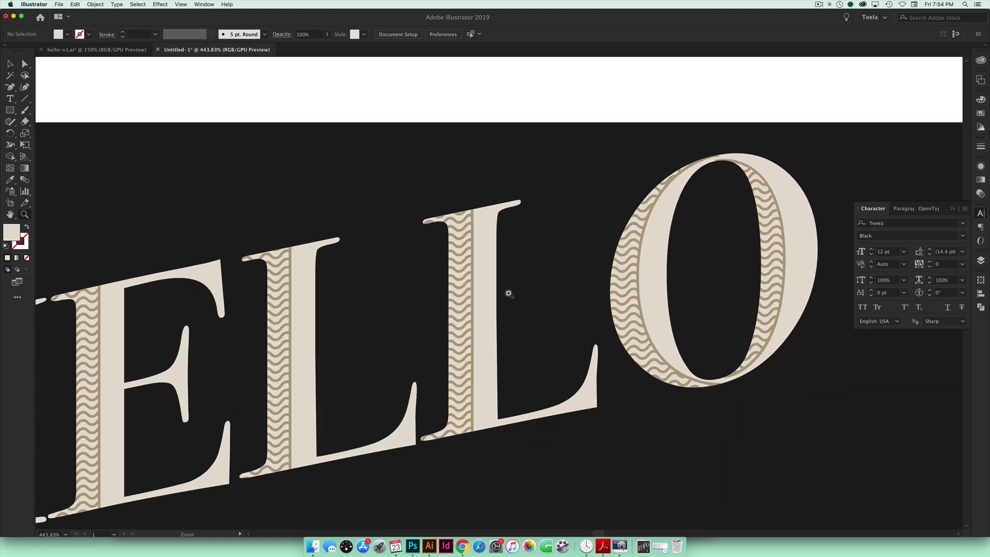
key(super+minus)
key(super+minus)
key(super+minus)
key(super+minus)
key(super+minus)
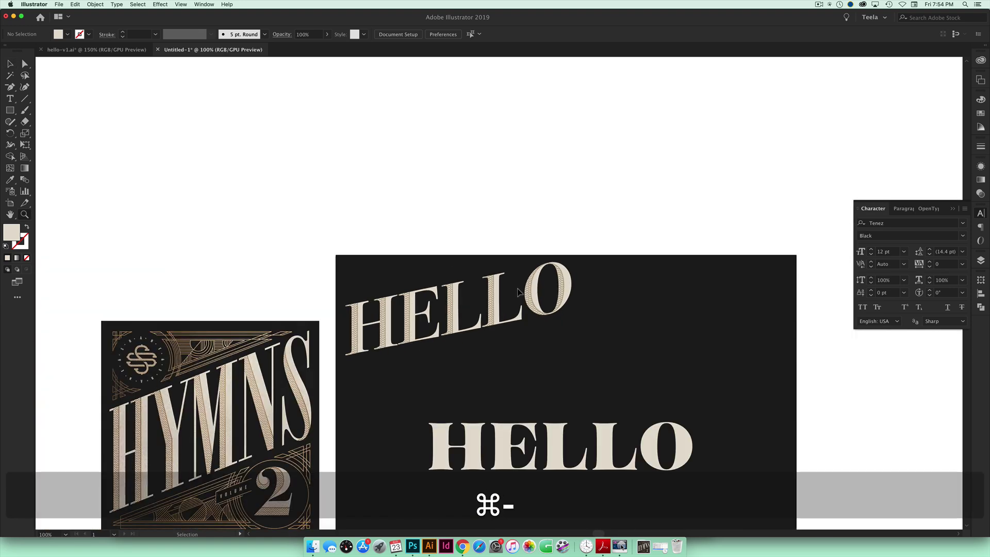
key(space)
drag(552, 350, 506, 203)
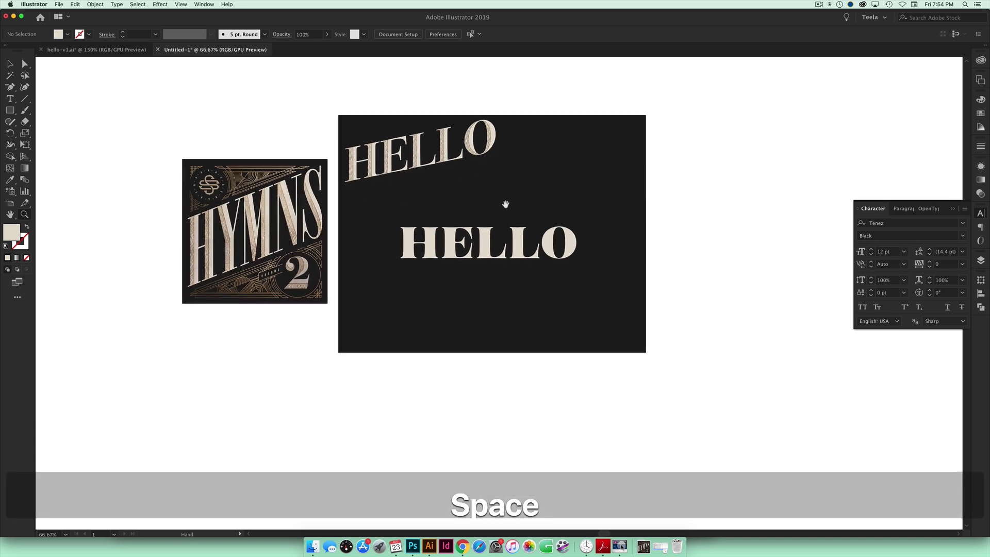
scroll(561, 283, down, 2)
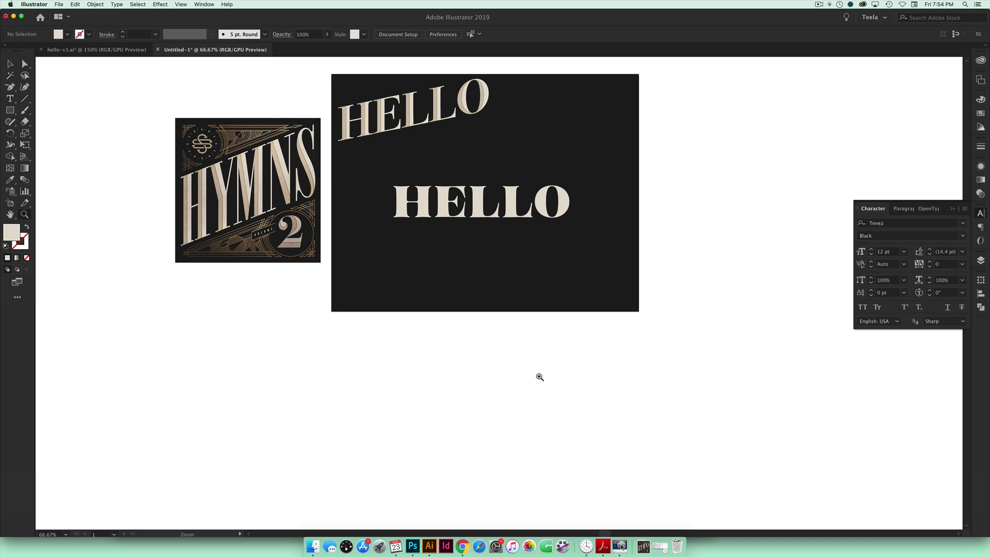
Draw a horizontal line below the artboard with the artboard's dark colour as its stroke.
key(backslash)
drag(340, 356, 633, 349)
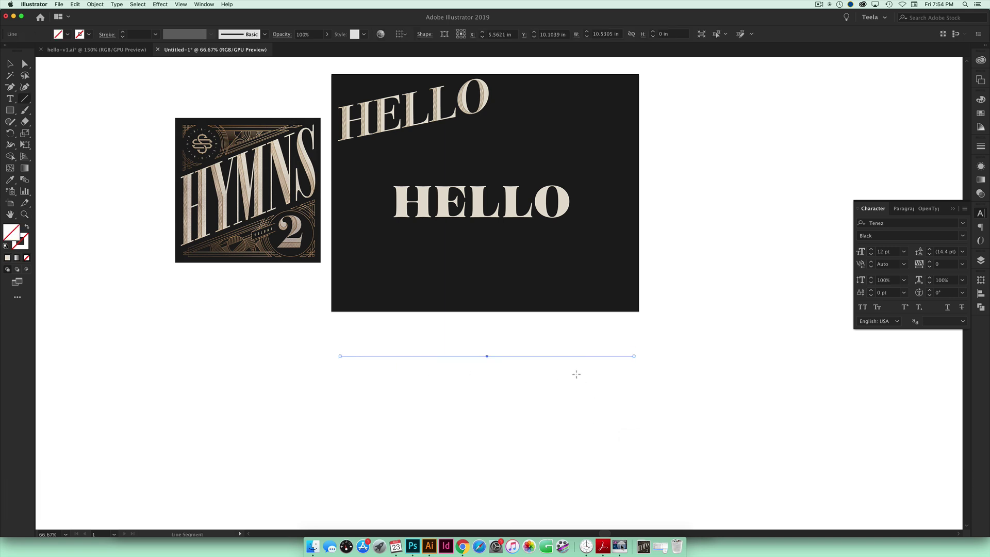
key(i)
key(x)
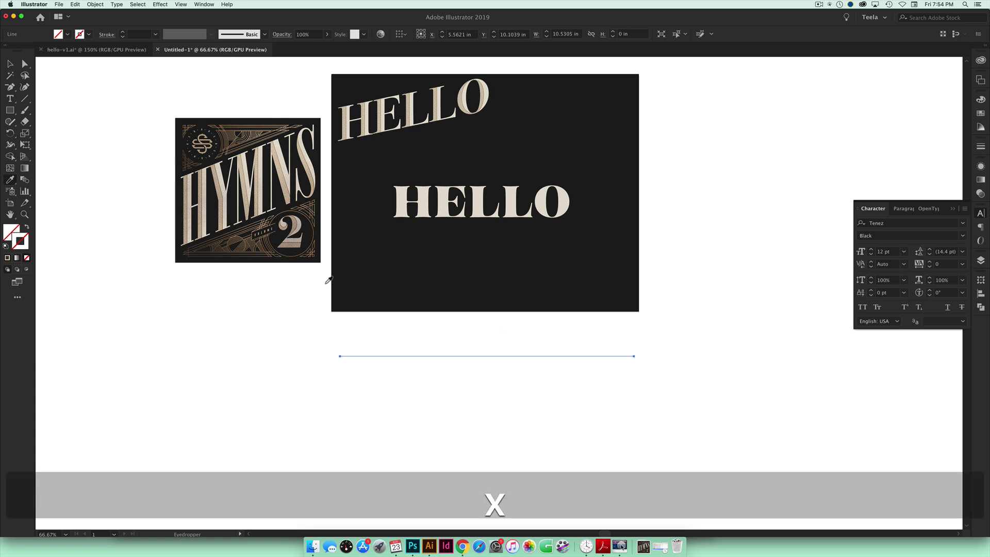
shift+click(459, 268)
Duplicate the line further down to make a parallel pair.
key(v)
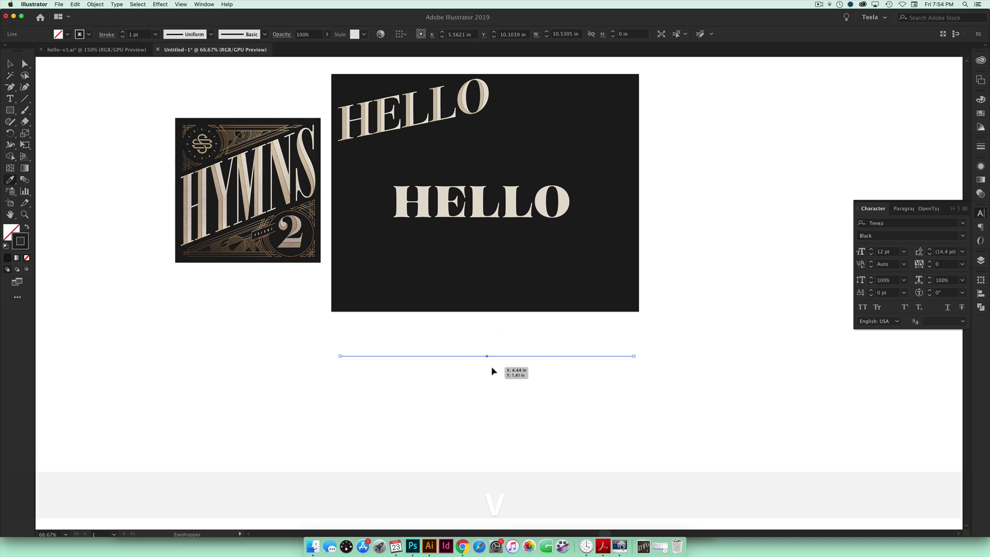
click(540, 382)
drag(525, 356, 529, 495)
key(space)
drag(514, 445, 498, 327)
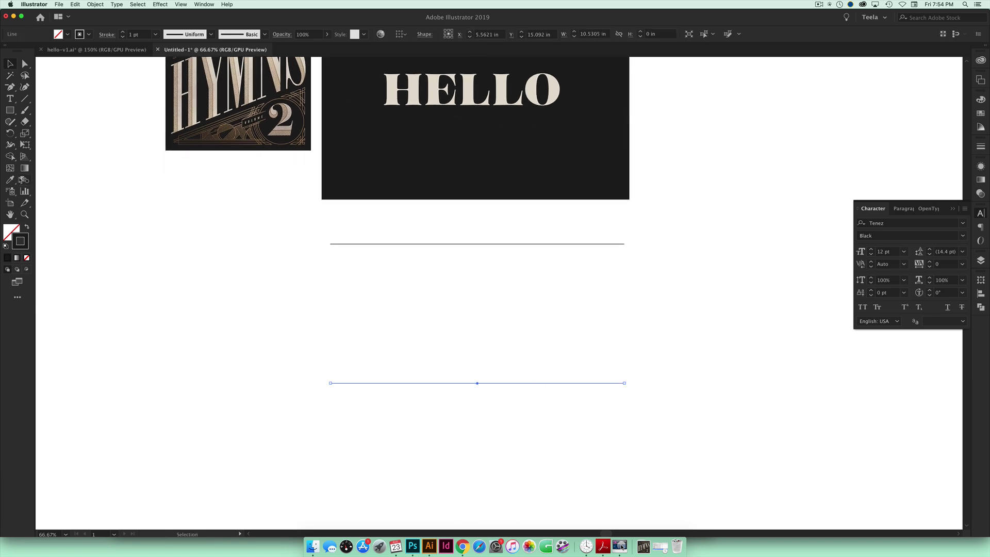
Set blend spacing to 65 specified steps and blend the two lines.
double_click(24, 180)
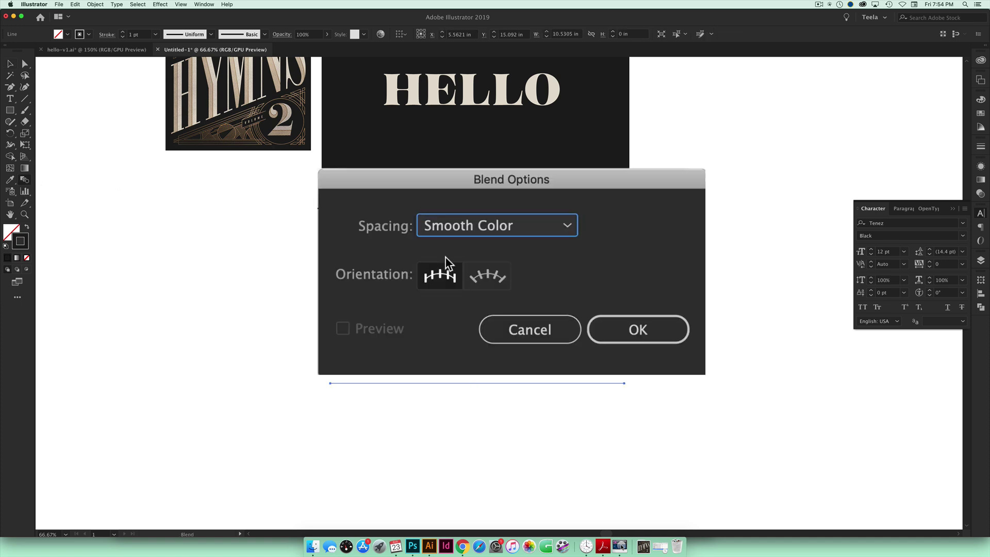
click(487, 227)
click(488, 274)
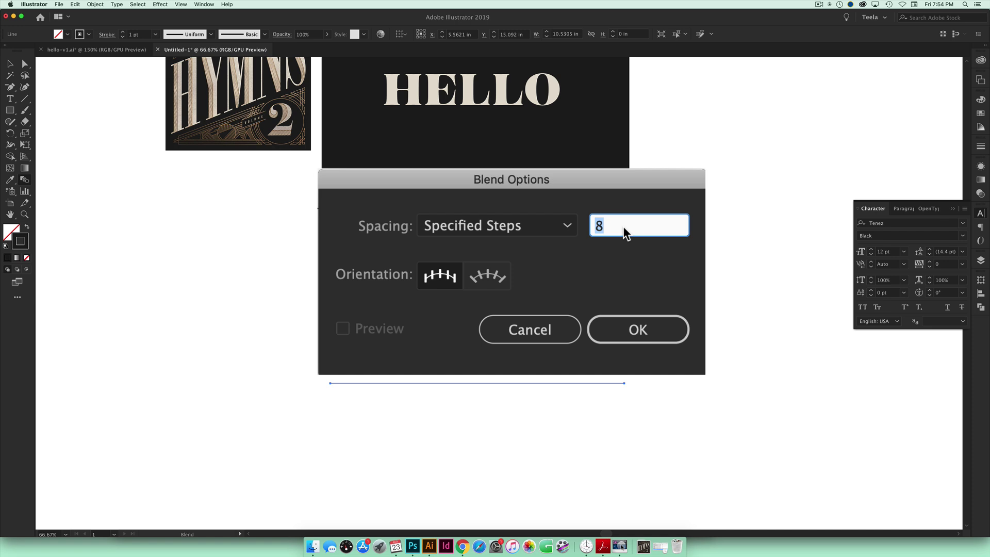
text(65)
click(631, 344)
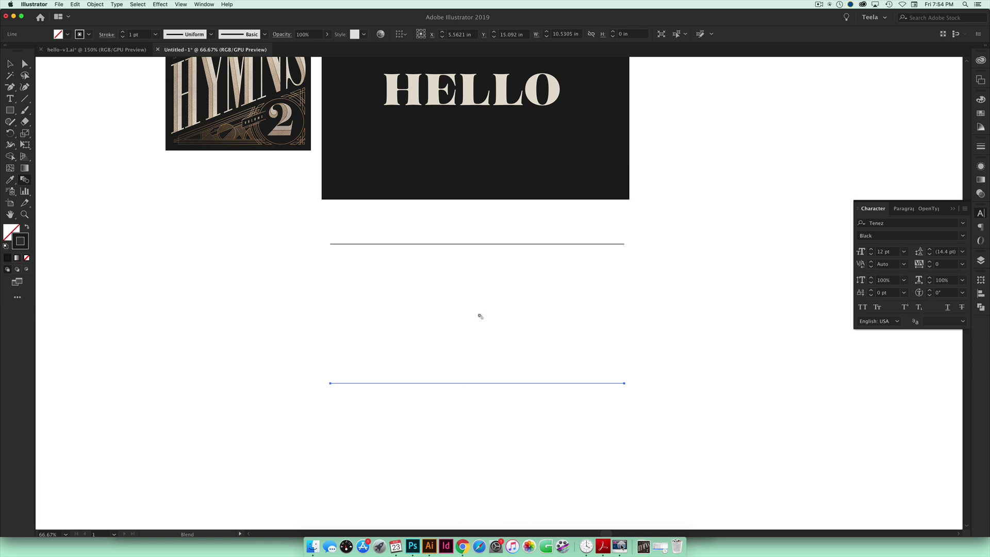
click(469, 244)
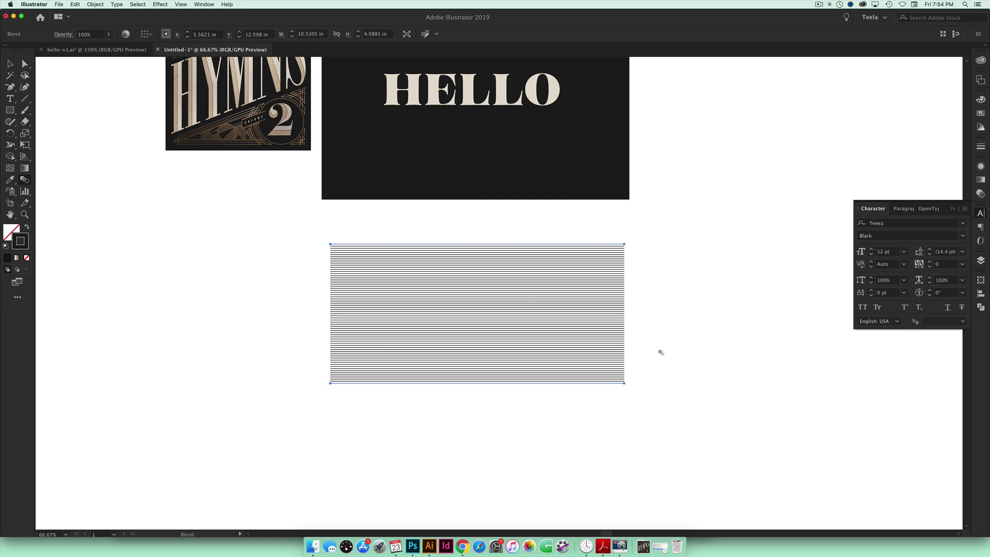
Move the striped blend over the new HELLO, then delete it and undo to restore it.
key(v)
drag(541, 328, 531, 307)
key(BackSpace)
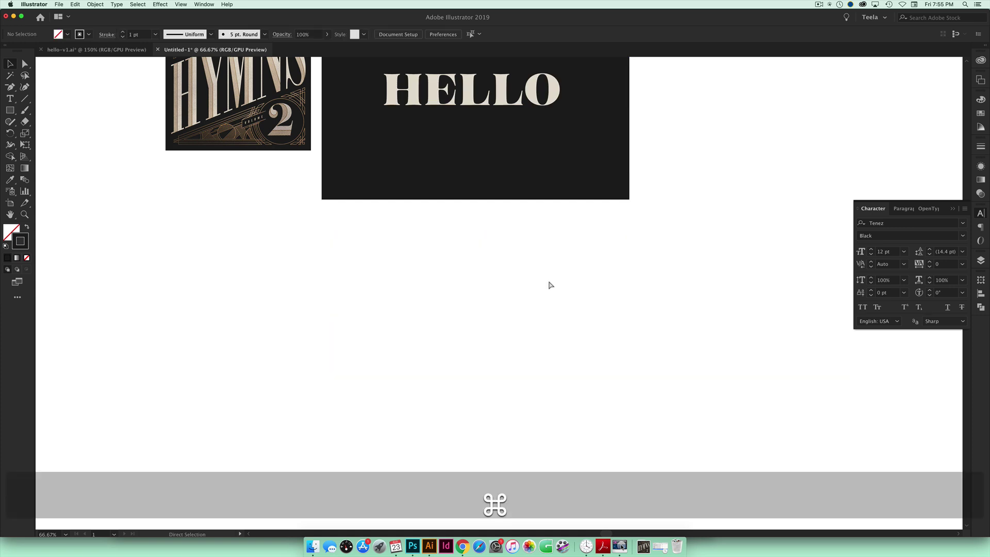
key(super+z)
key(super+z)
key(super+z)
key(super+z)
key(super+z)
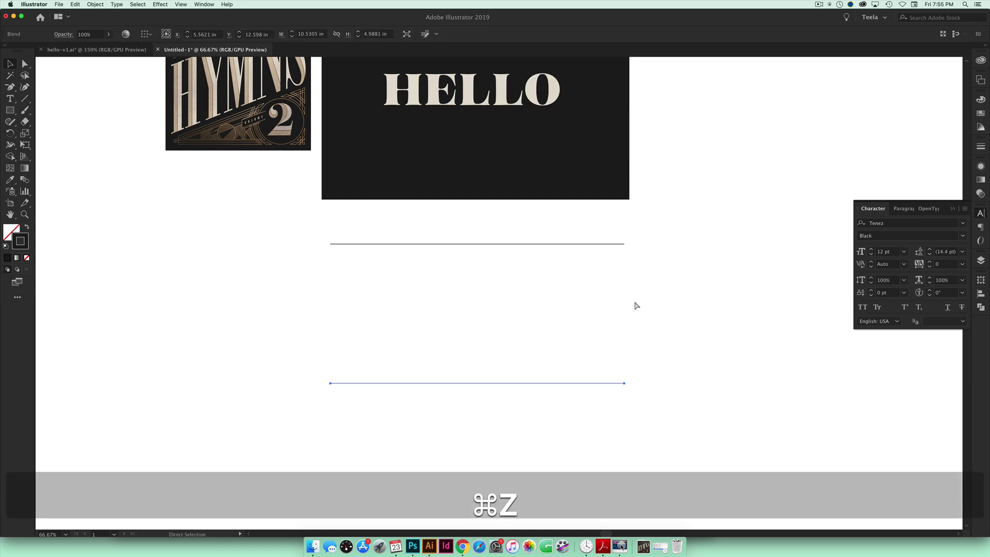
Change the blend to 80 specified steps and blend the top line into the bottom one.
double_click(25, 180)
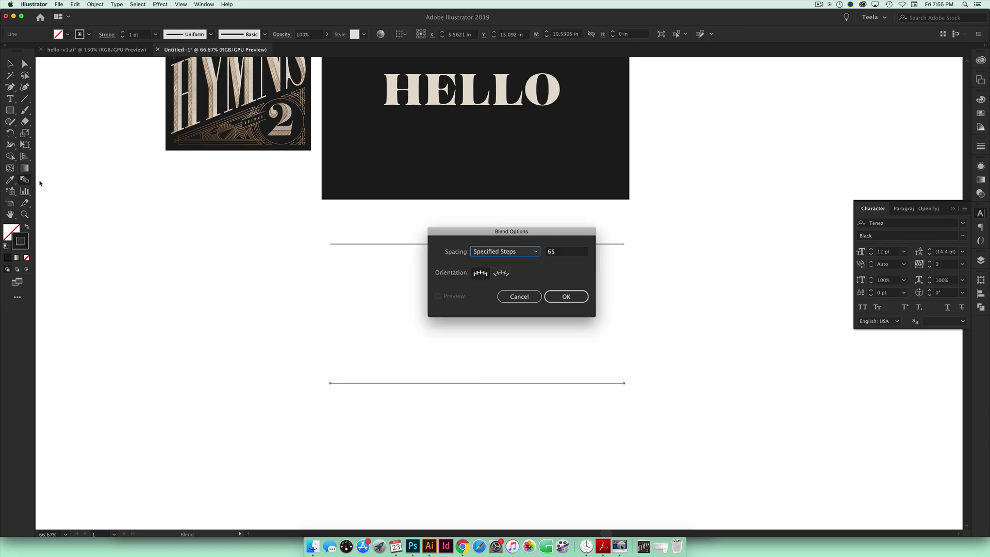
key(Tab)
text(8)
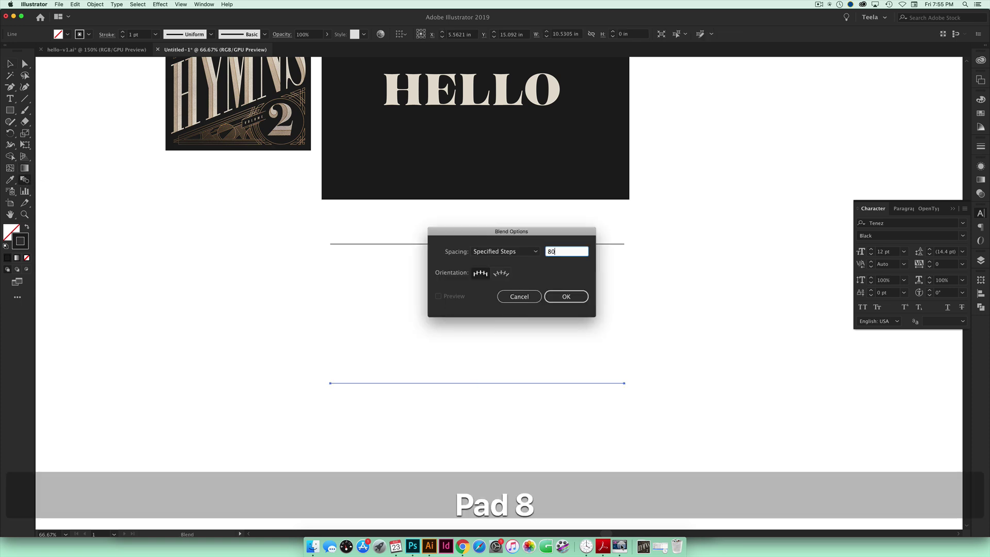
key(Return)
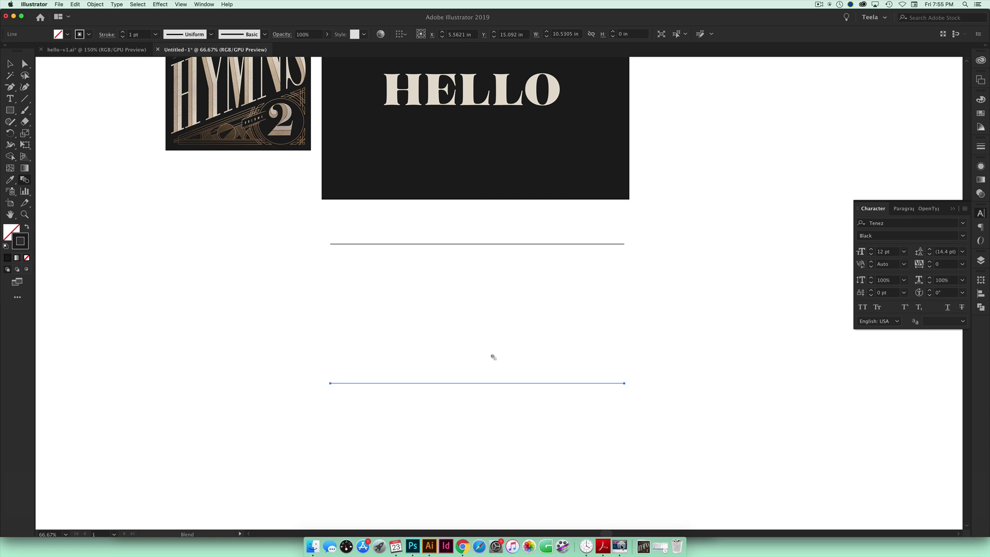
click(482, 245)
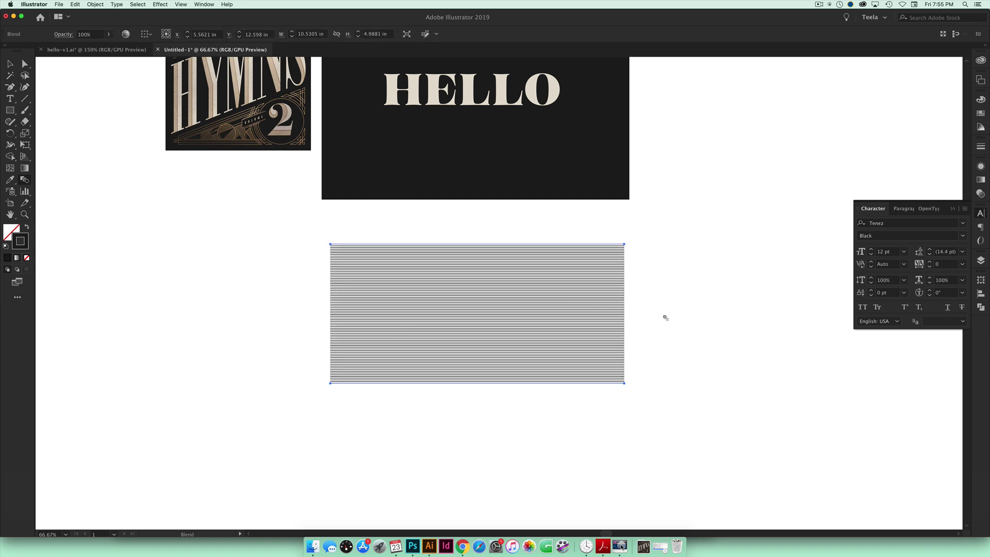
Apply a Zig Zag effect to the line block with Preview on and Smooth points.
key(v)
key(super+equal)
key(super+equal)
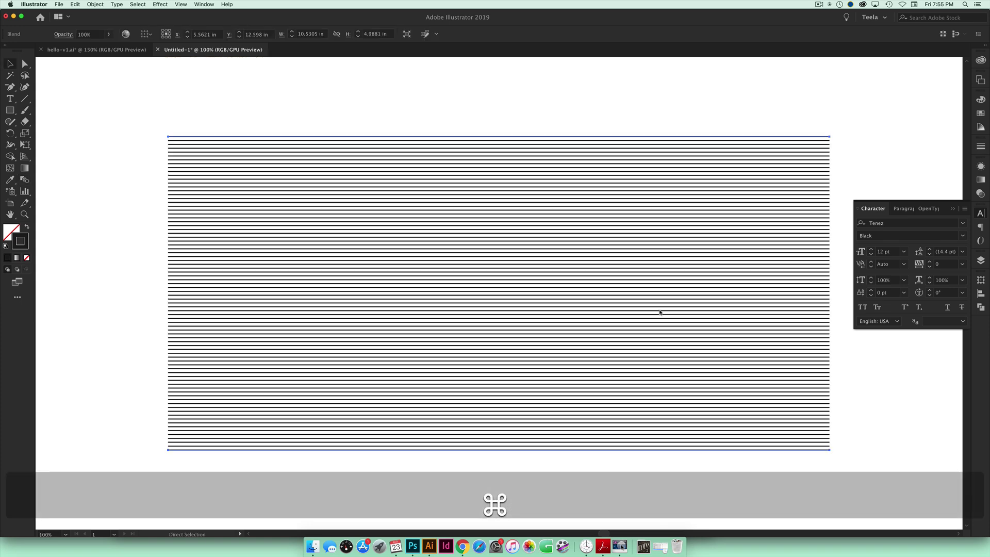
key(space)
drag(659, 335, 662, 330)
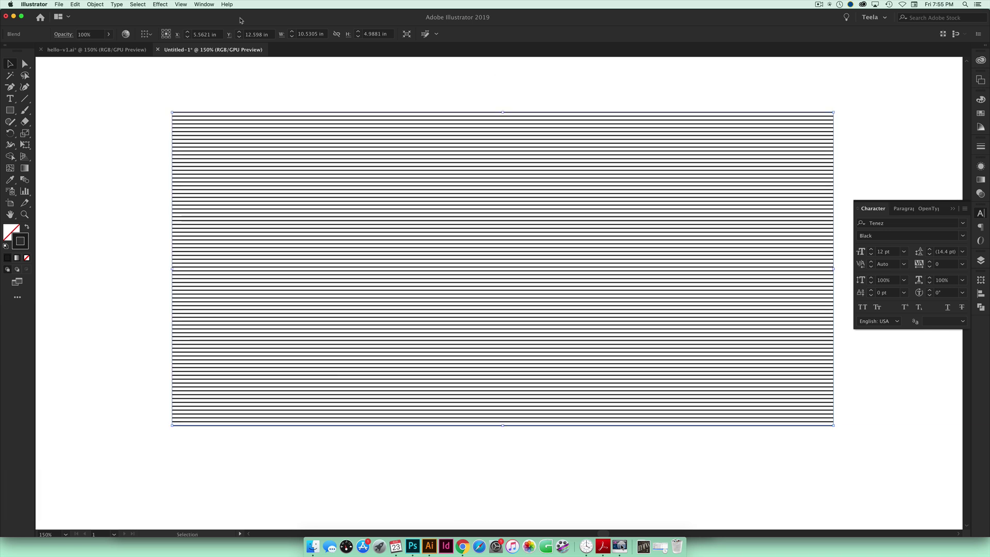
click(160, 4)
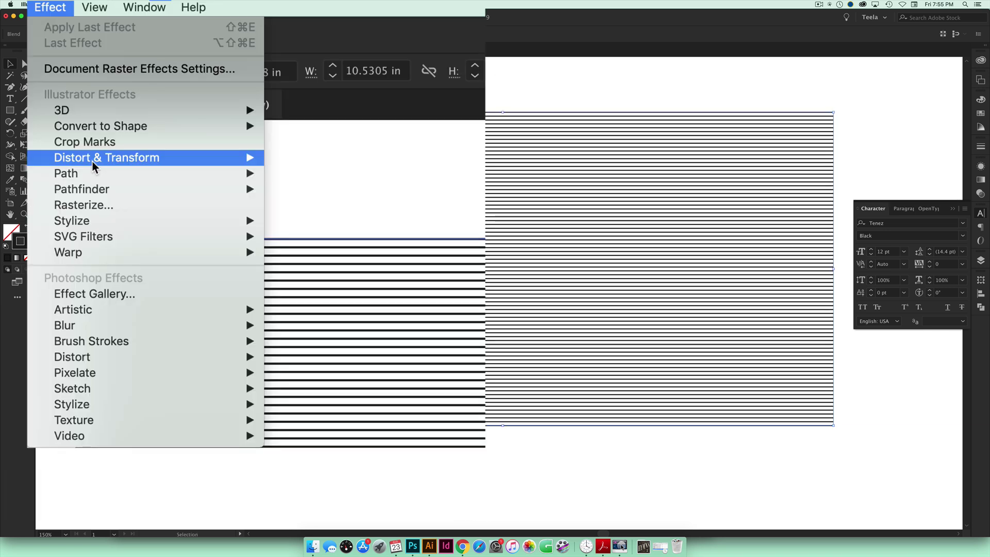
mouse_move(227, 75)
click(330, 257)
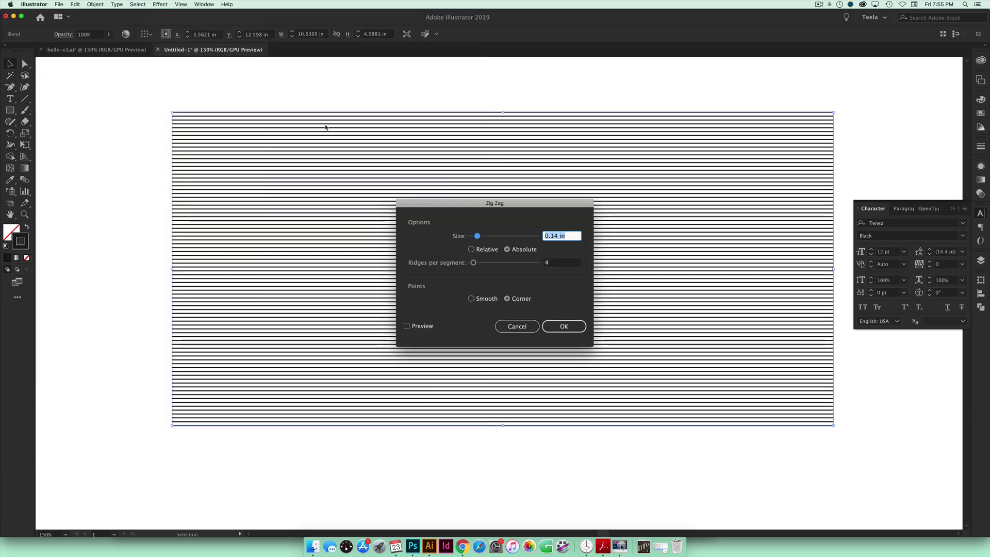
drag(543, 206, 247, 286)
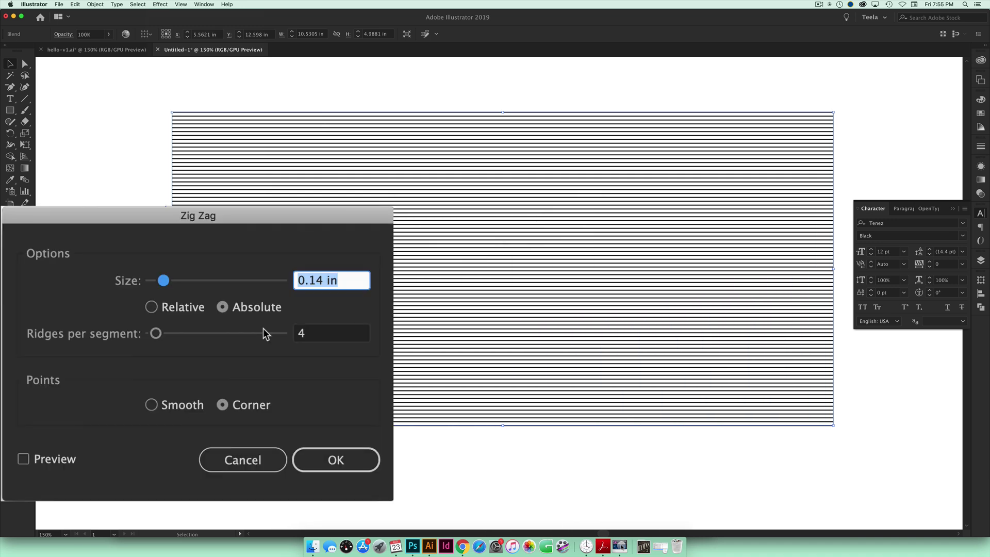
click(23, 458)
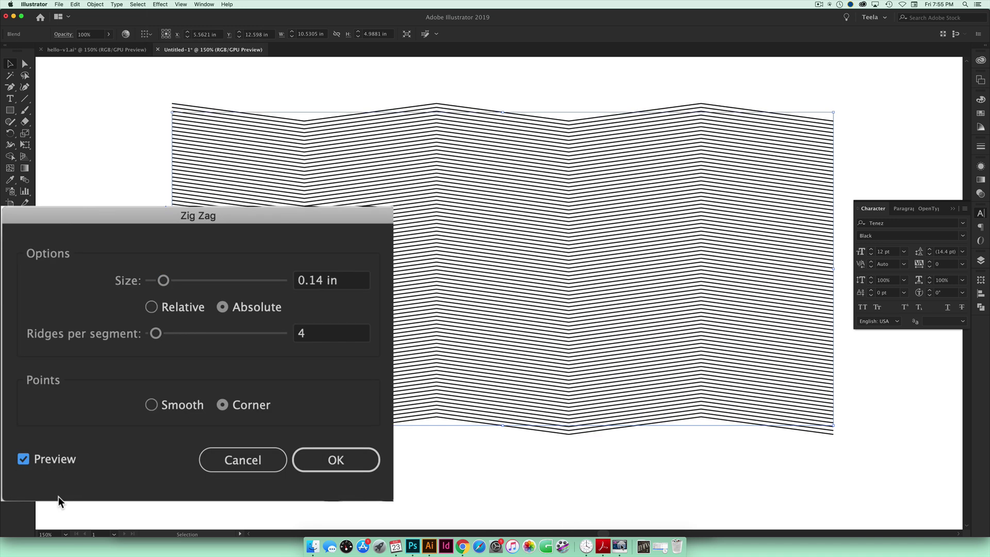
click(151, 406)
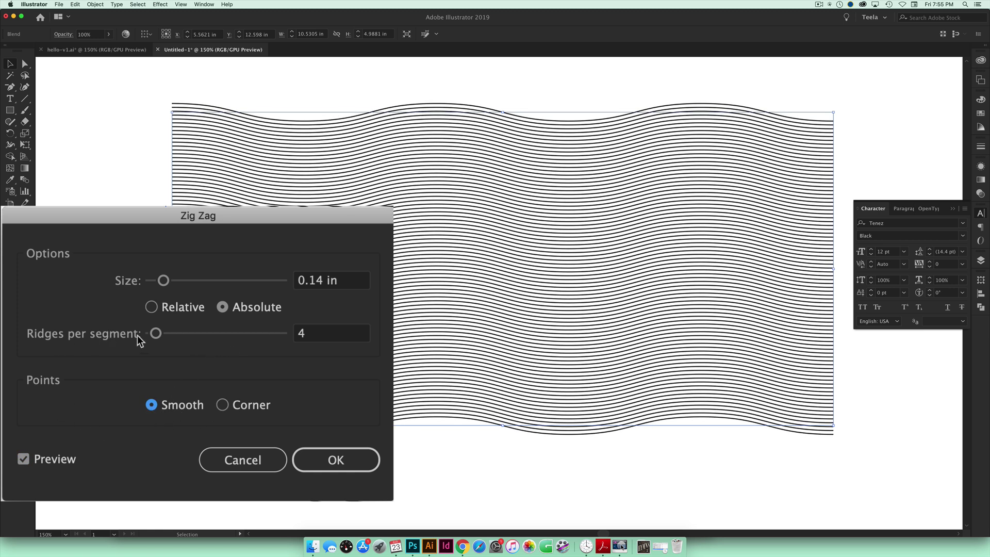
Set Zig Zag ridges to 85 and the size to 0.02 in, after trying 0.01 in.
click(348, 333)
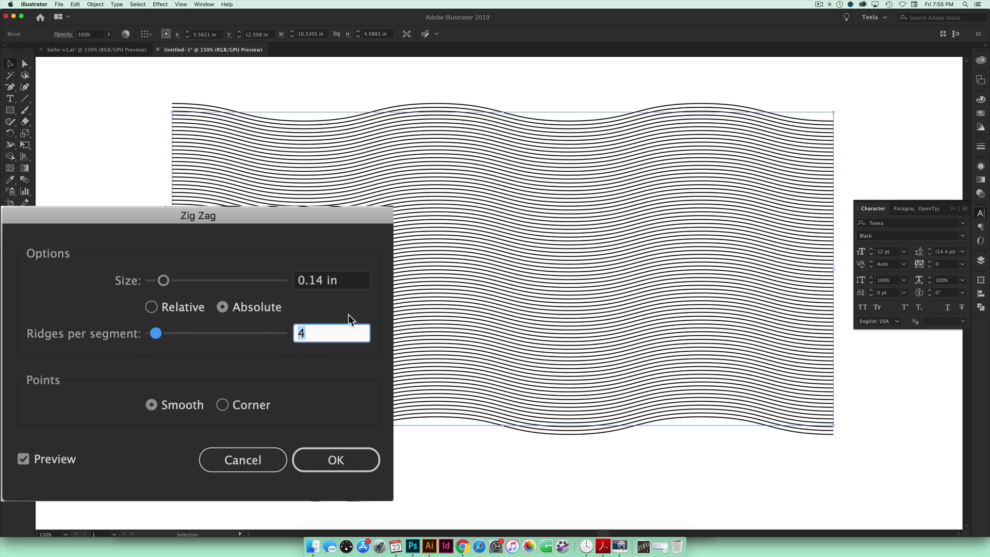
text(85)
click(355, 278)
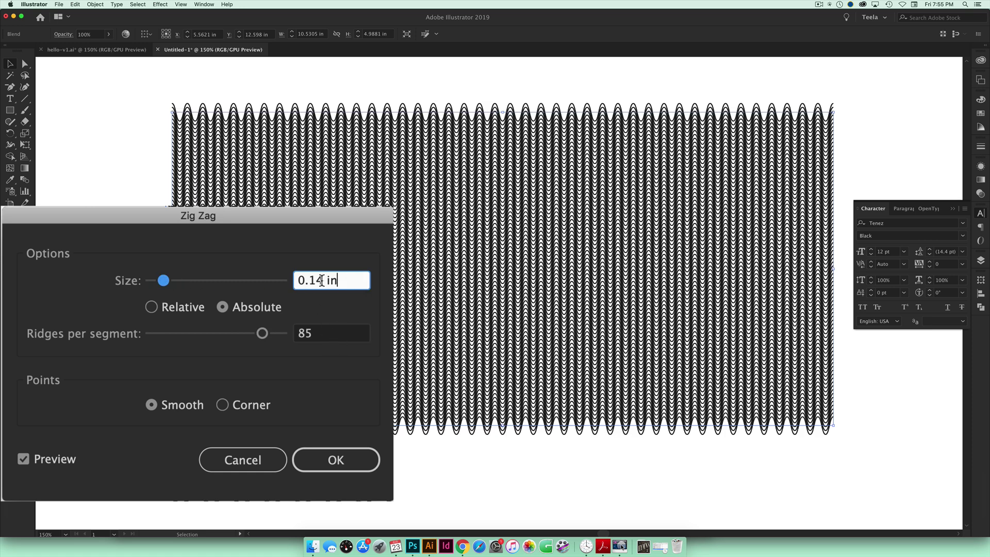
drag(321, 280, 310, 279)
text(0)
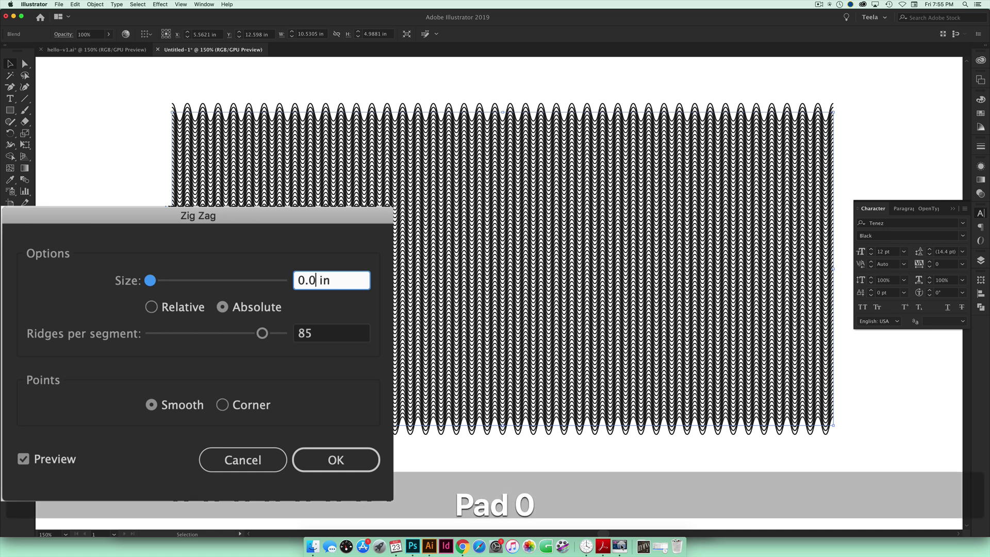
text(2)
click(331, 334)
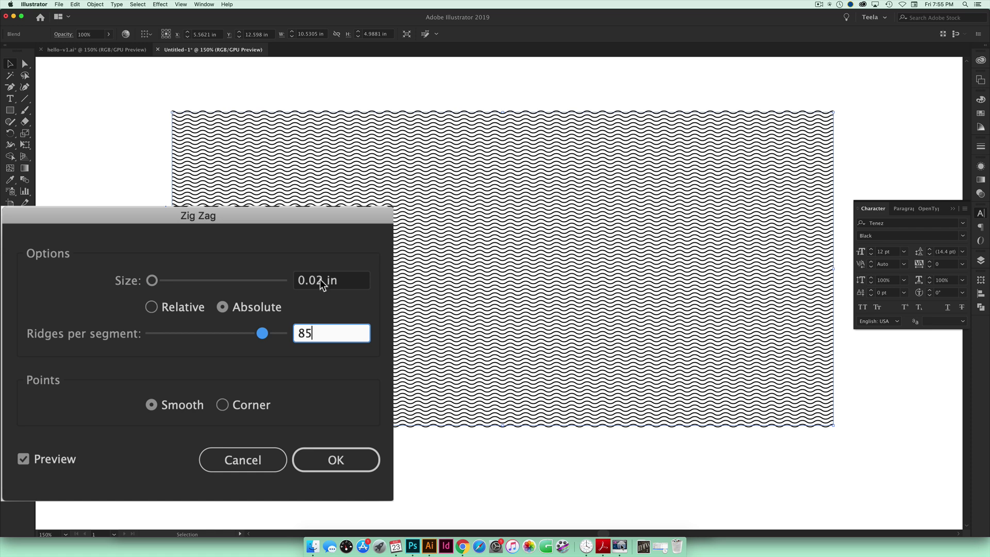
drag(323, 283, 316, 281)
text(1)
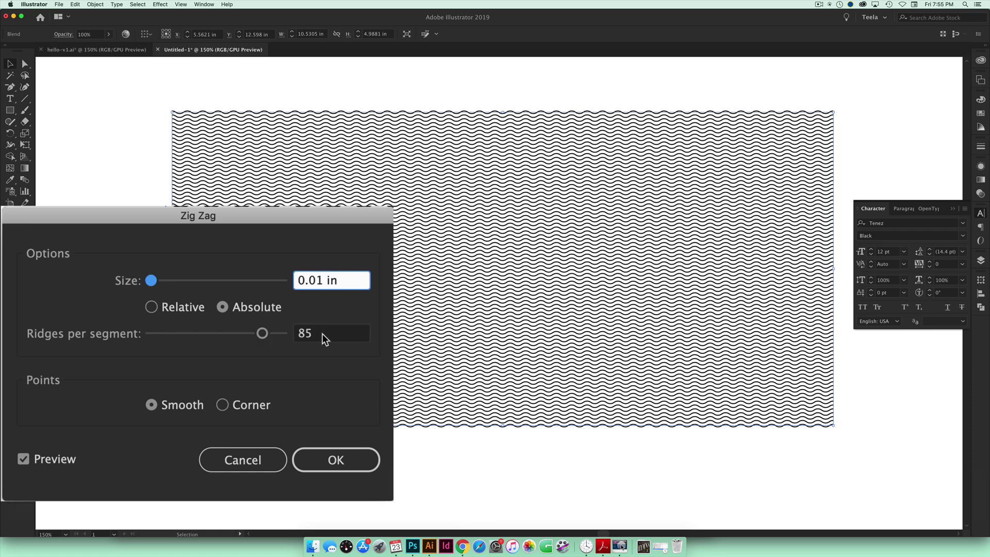
click(325, 338)
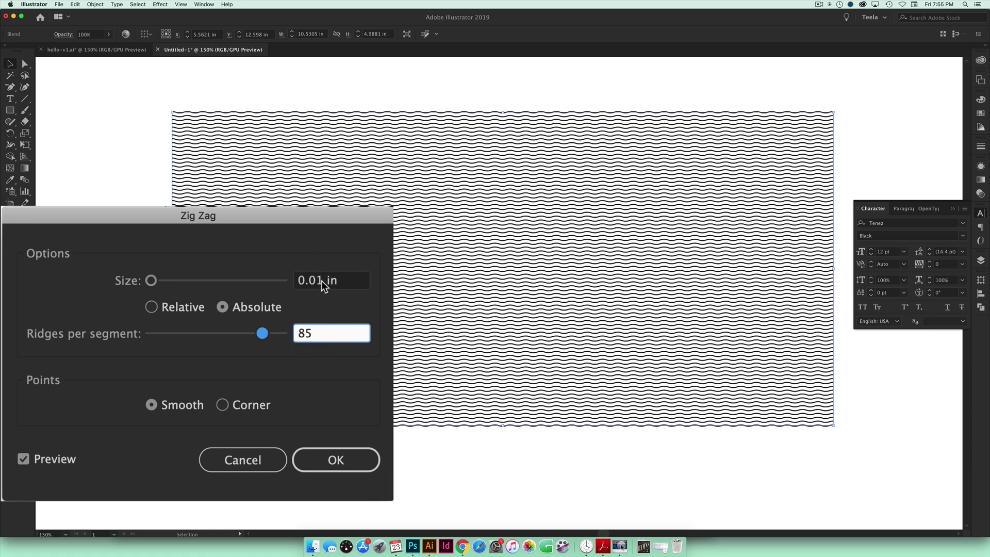
drag(321, 280, 318, 281)
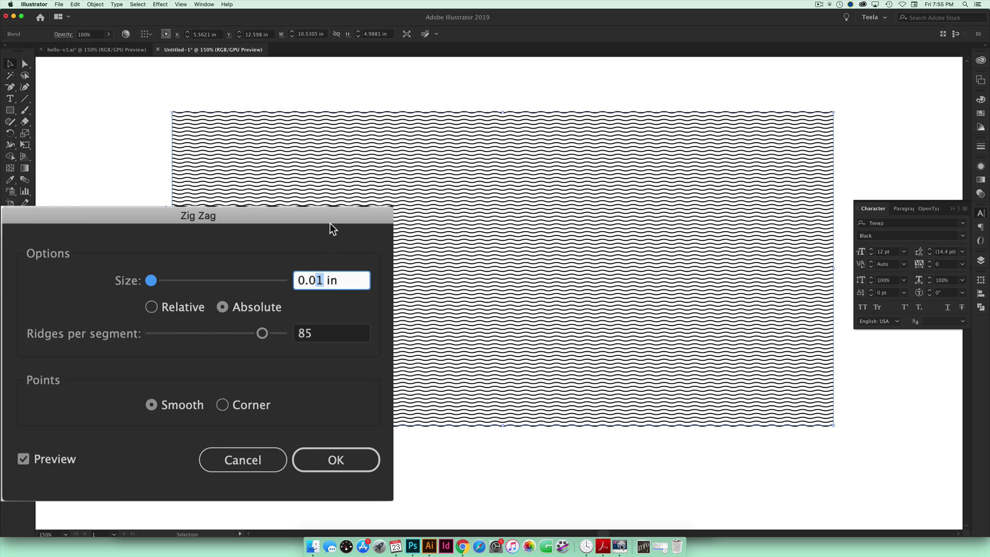
text(2)
click(327, 333)
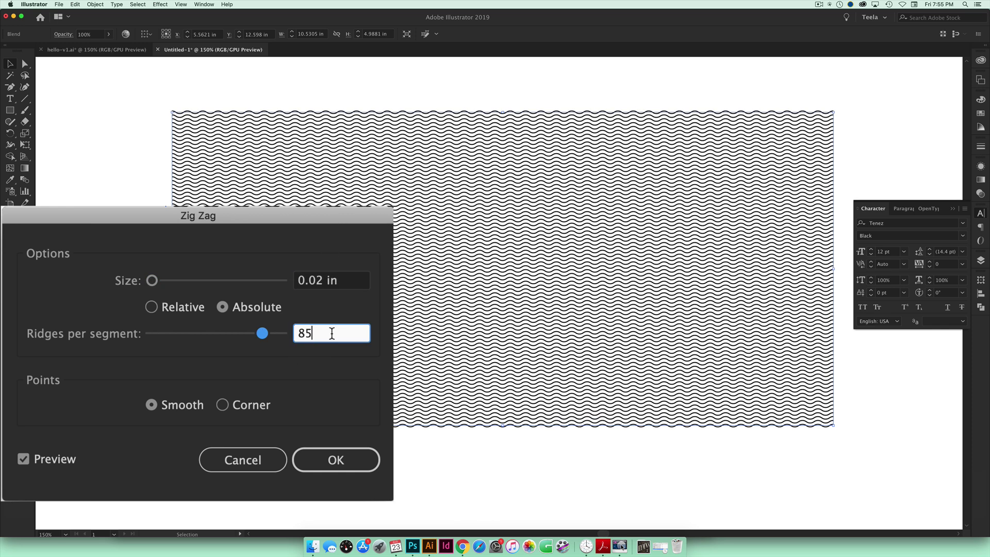
Raise the ridges to 95 per segment and apply the wave effect.
key(super+a)
text(95)
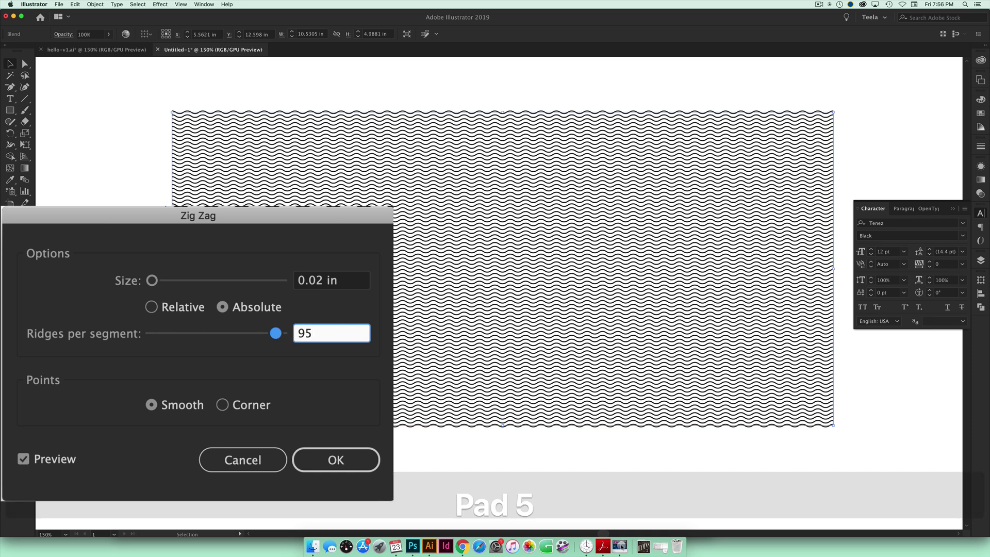
click(341, 280)
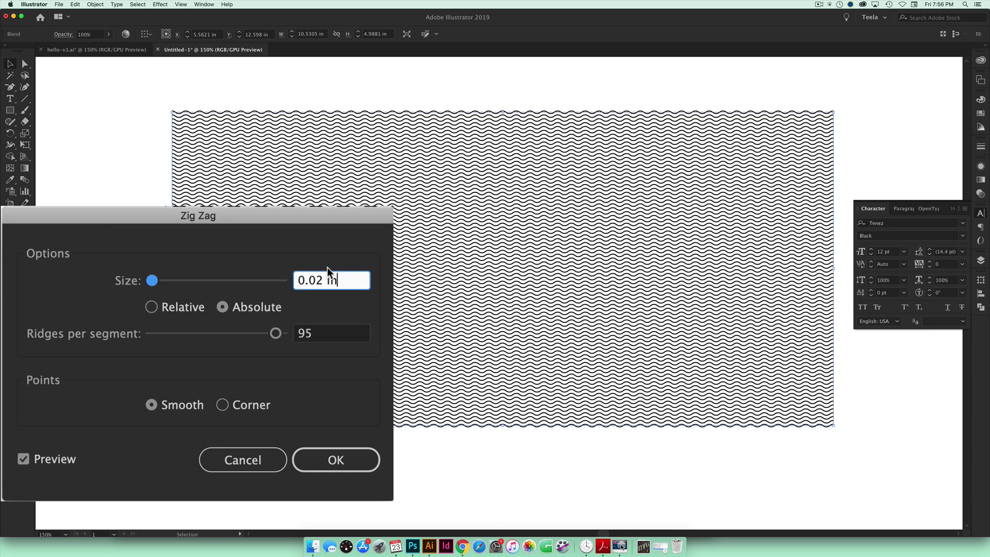
click(333, 459)
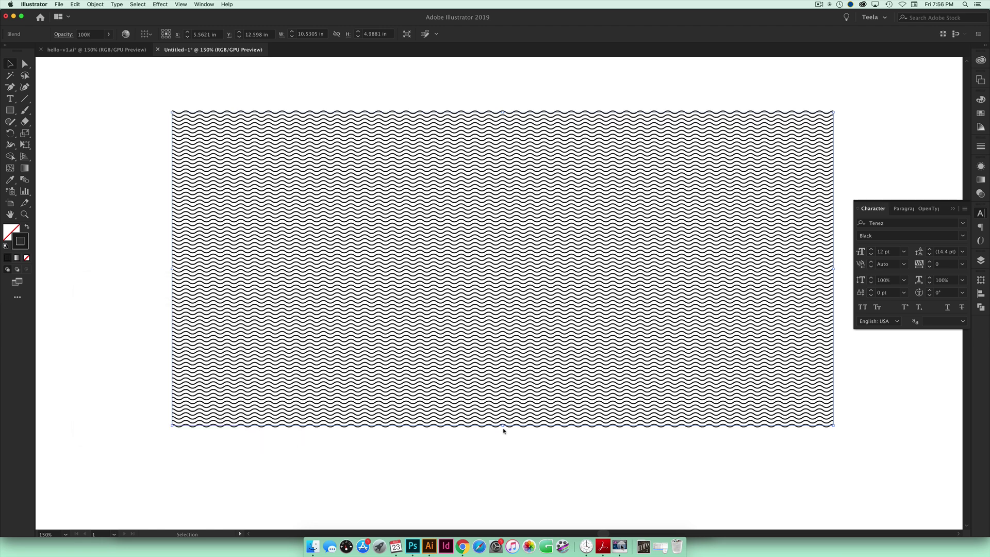
Sample the tan colour from the slanted HELLO lettering.
key(super+minus)
key(super+minus)
key(super+minus)
key(super+minus)
key(space)
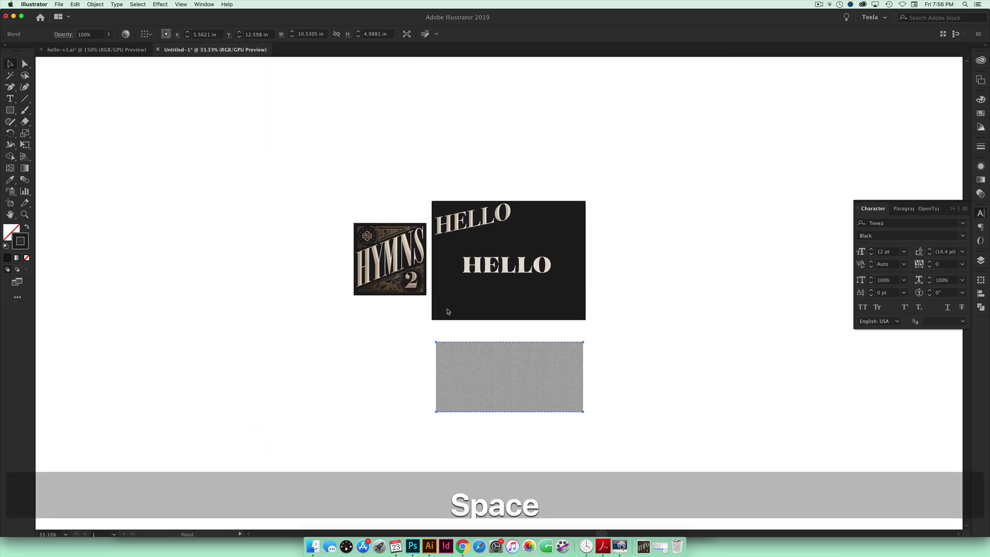
key(super+equal)
key(super+equal)
key(super+equal)
key(space)
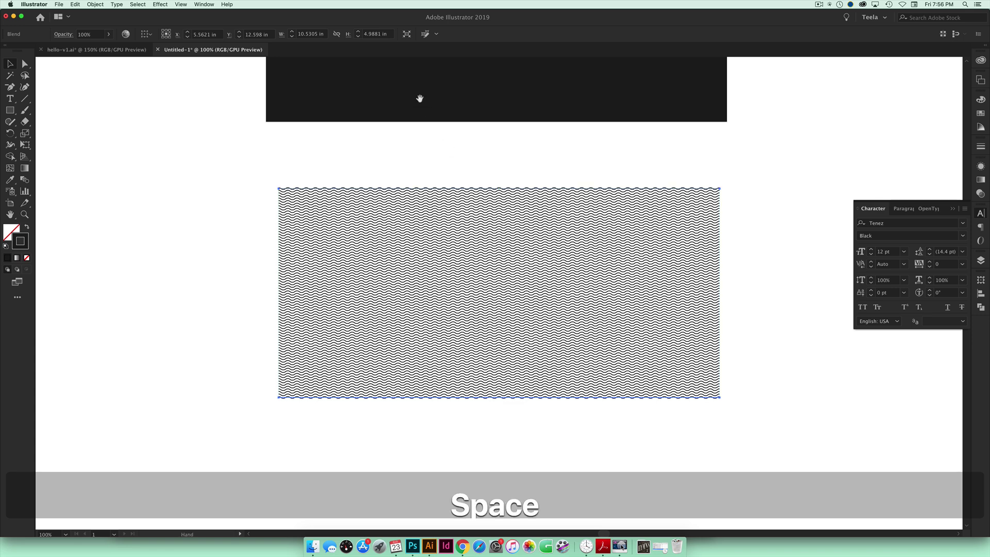
drag(419, 99, 498, 456)
key(i)
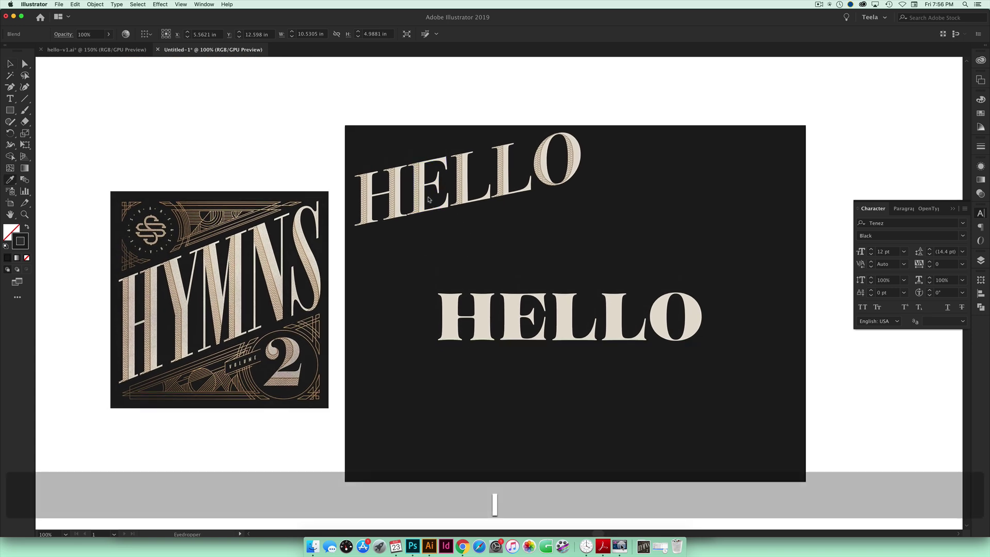
click(421, 184)
key(space)
drag(549, 401, 540, 273)
Swap fill and stroke so the waves become tan strokes, then check the whole layout.
key(v)
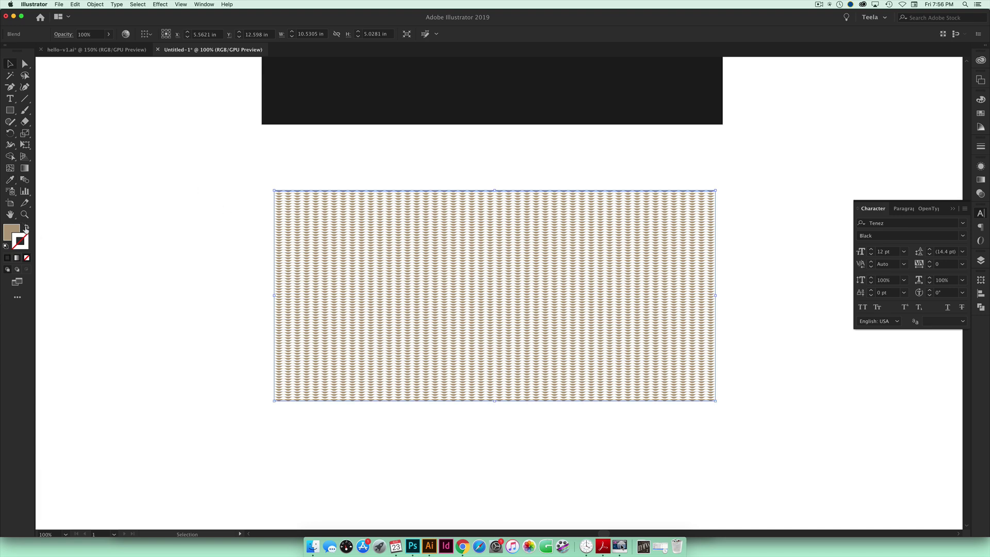
click(27, 227)
click(720, 281)
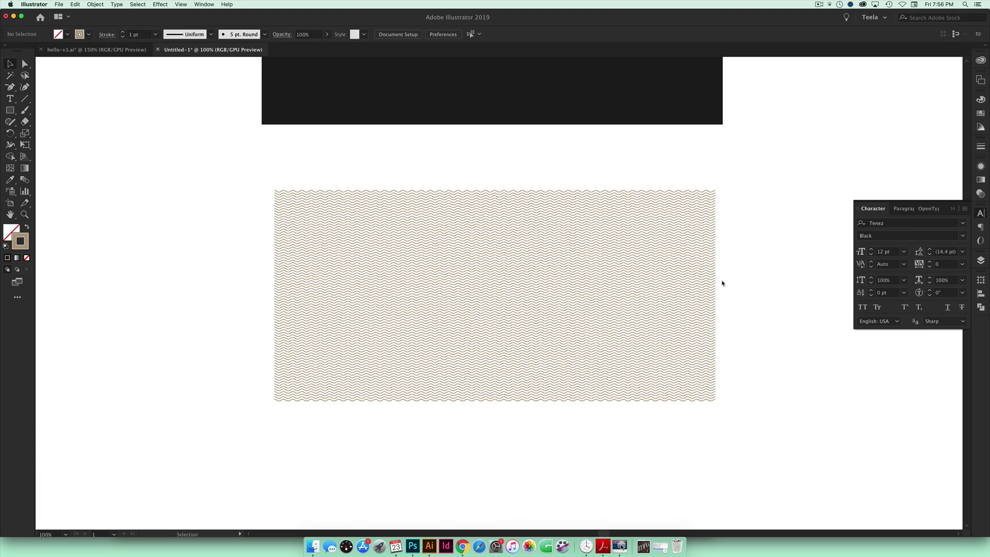
key(space)
drag(598, 215, 550, 316)
mouse_move(545, 244)
mouse_down()
mouse_move(546, 345)
mouse_move(559, 215)
mouse_move(508, 274)
mouse_move(495, 265)
mouse_move(384, 290)
mouse_move(567, 270)
mouse_move(673, 205)
mouse_move(658, 136)
mouse_up()
key(super+minus)
key(super+minus)
key(space)
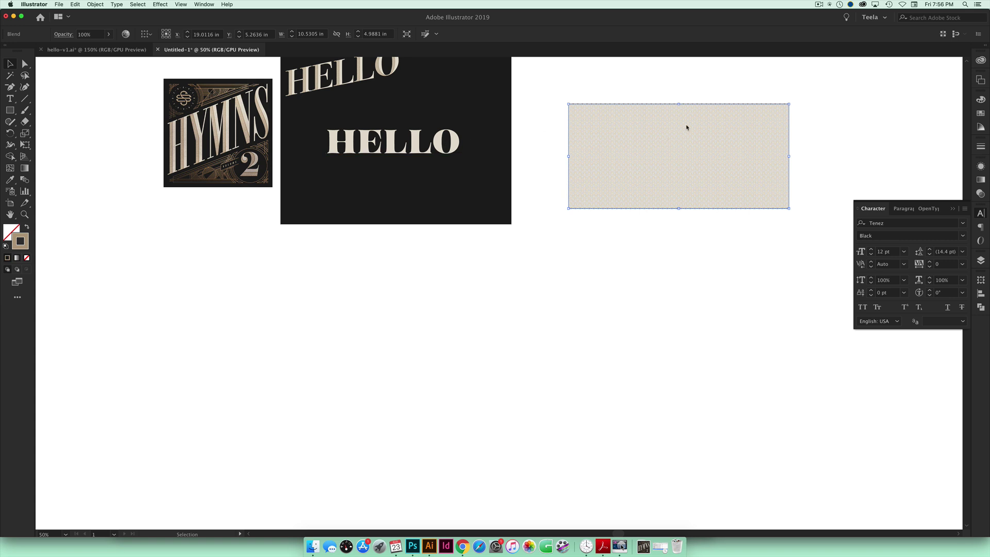
Duplicate the wave block and expand its appearance, fill and stroke into paths.
key(alt)
drag(696, 131, 416, 274)
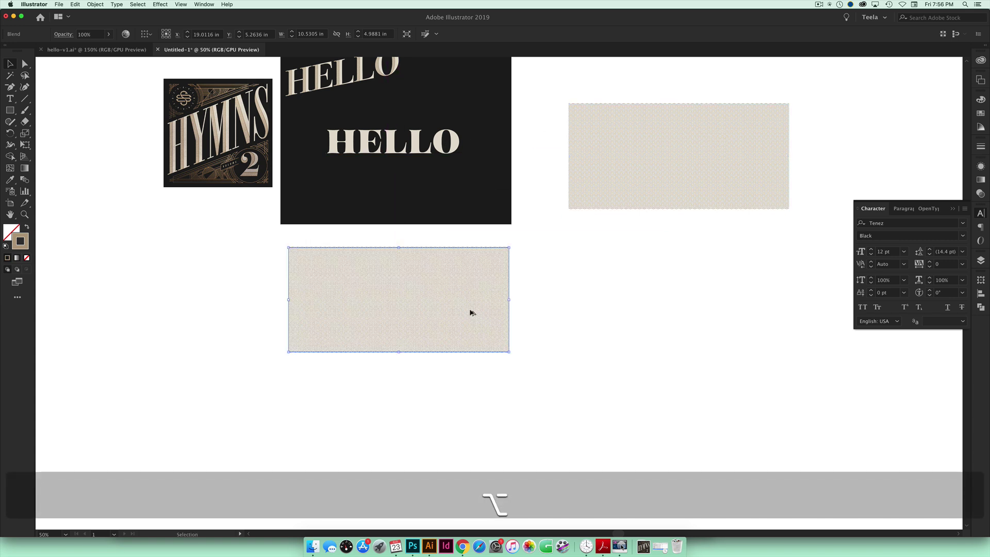
click(95, 4)
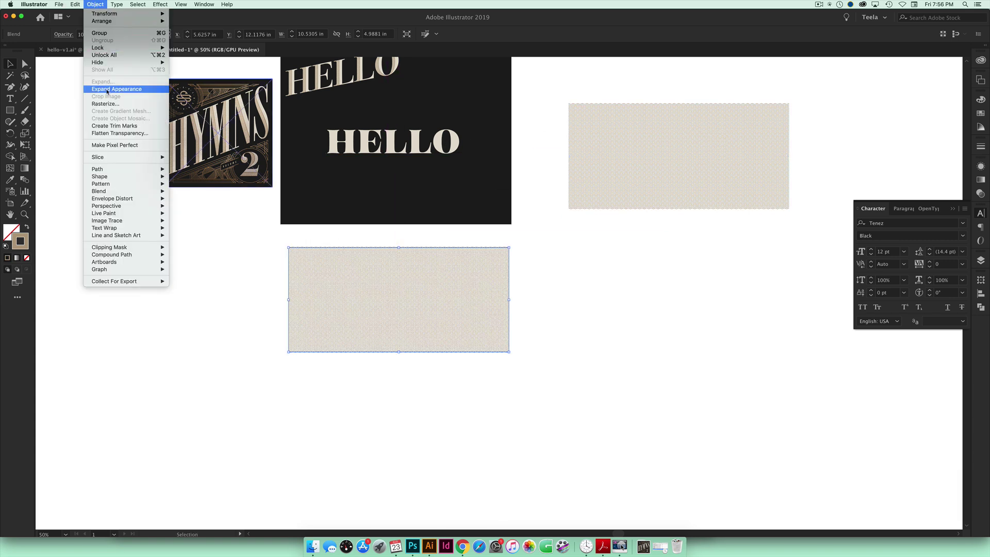
click(109, 89)
click(105, 4)
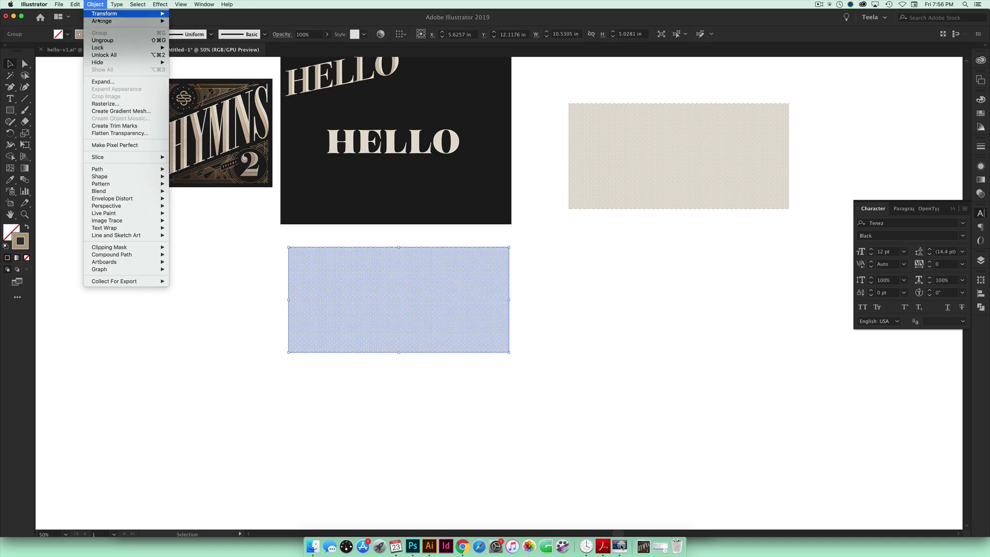
click(108, 82)
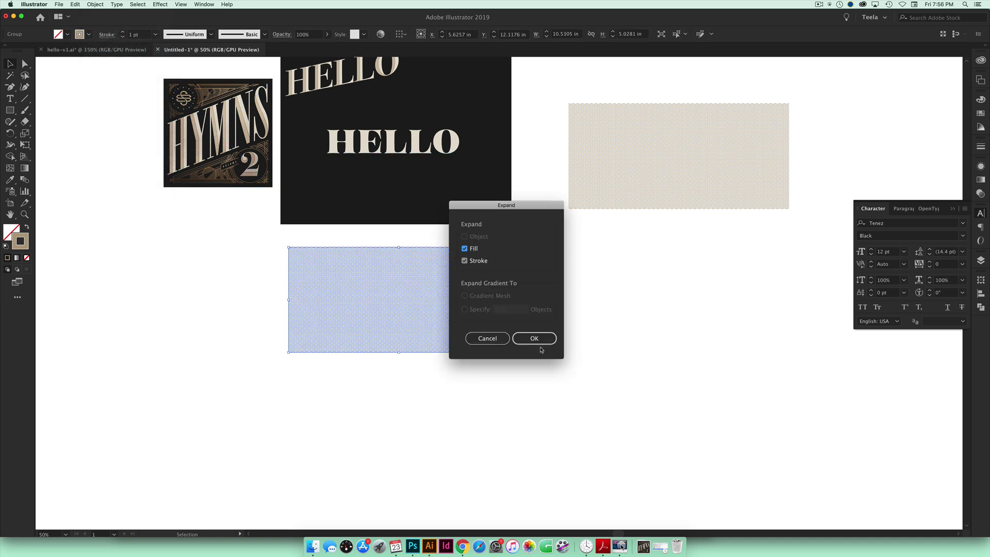
click(535, 341)
Move the expanded copy over the bottom of the HELLO artboard.
key(space)
drag(502, 249, 517, 318)
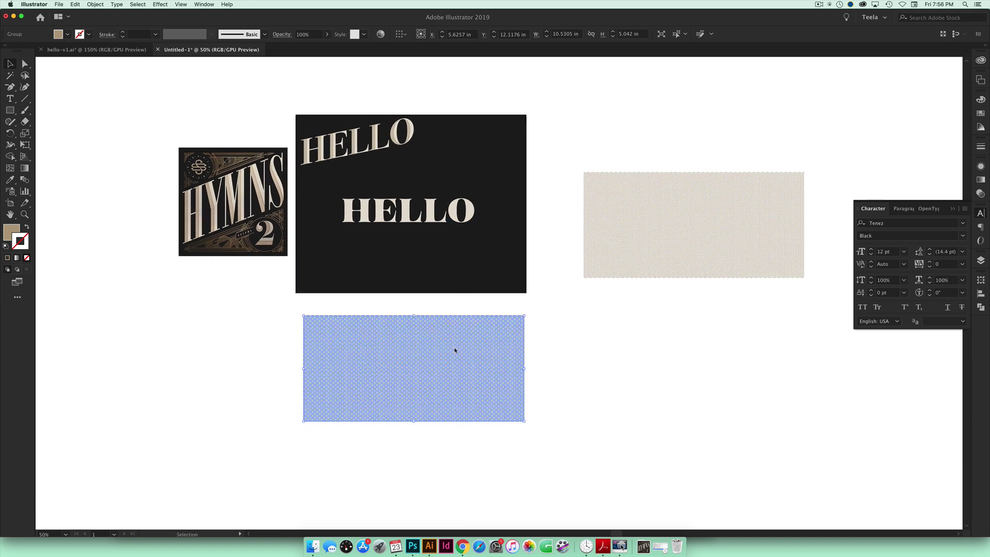
drag(418, 364, 434, 299)
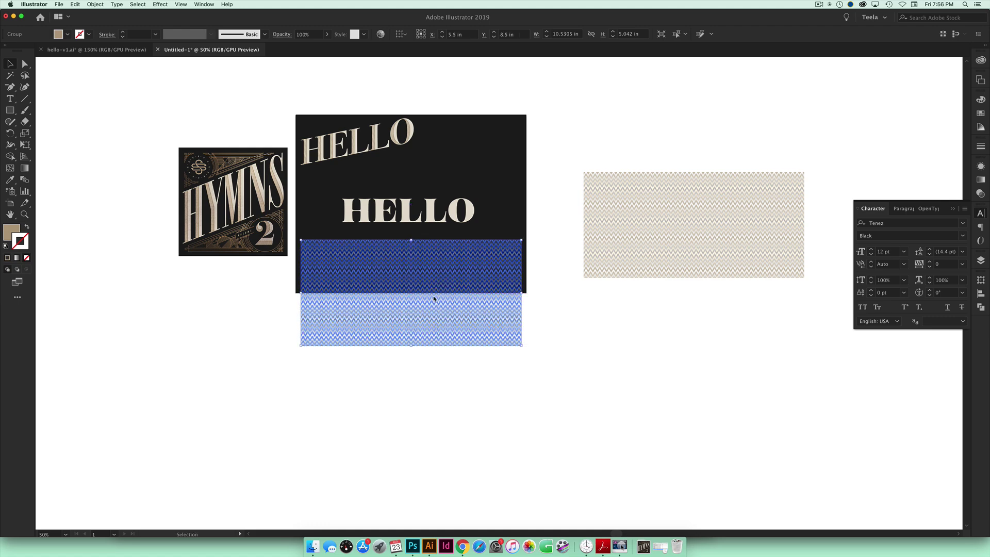
key(super+equal)
key(super+equal)
key(super+equal)
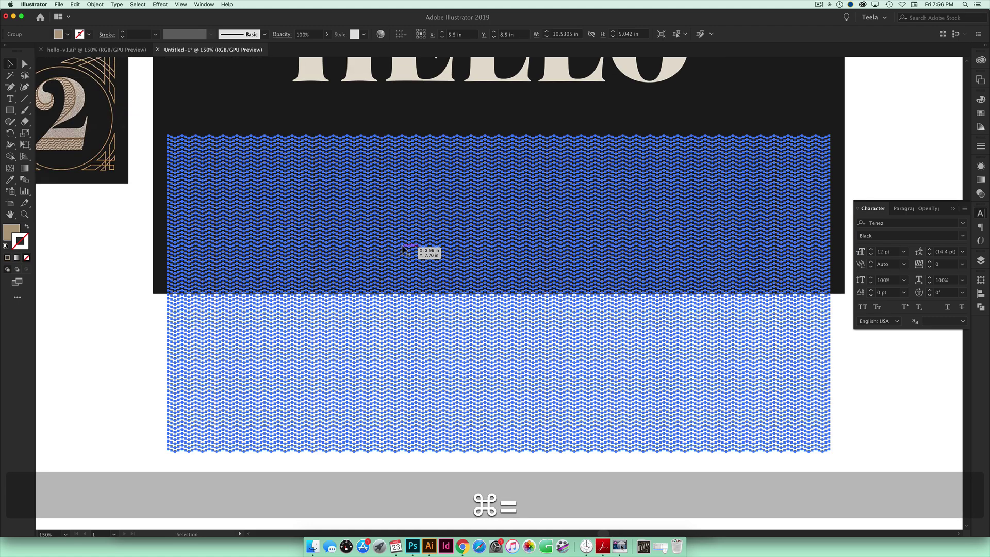
key(space)
drag(429, 219, 491, 482)
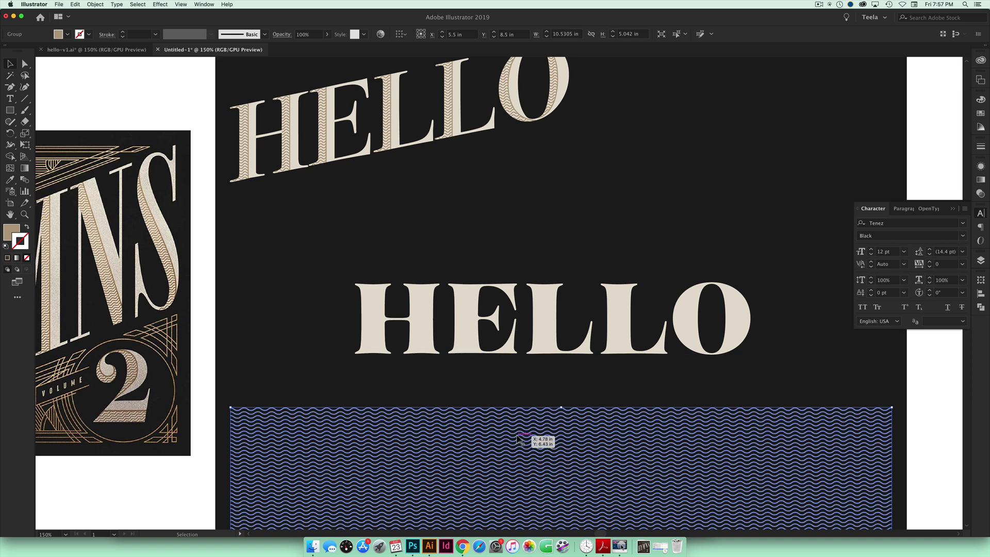
scroll(531, 402, down, 5)
scroll(531, 402, right, 3)
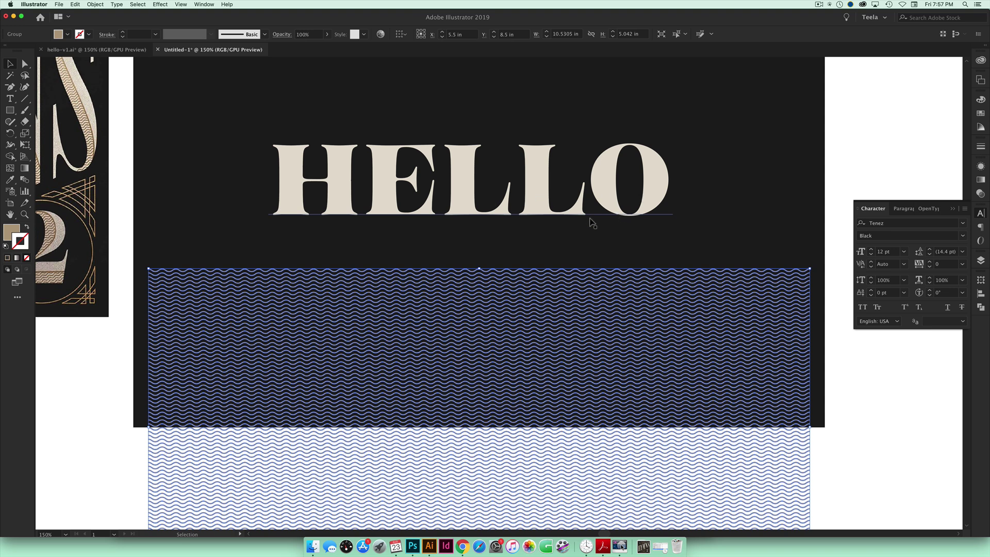
Convert the HELLO text into outlined letter shapes.
click(453, 192)
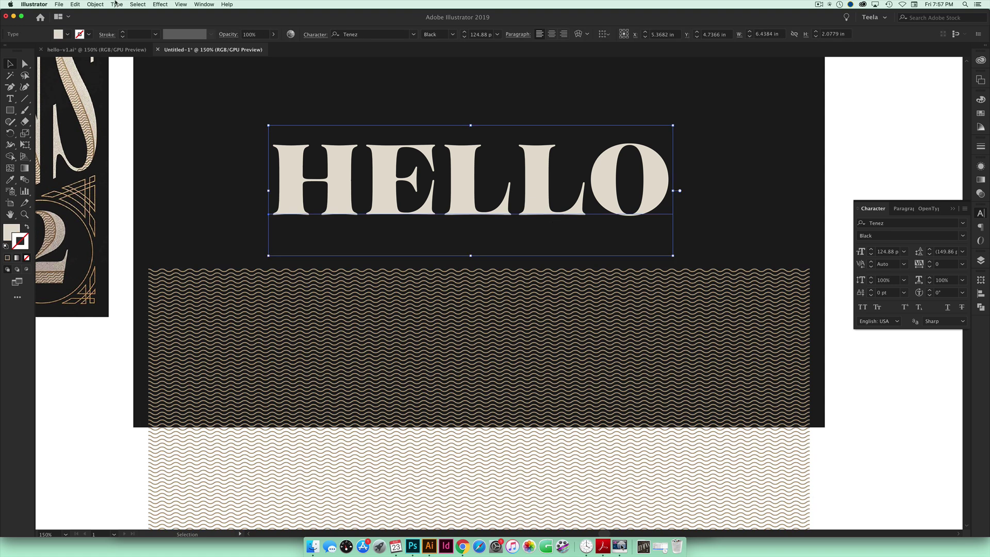
click(116, 4)
click(137, 132)
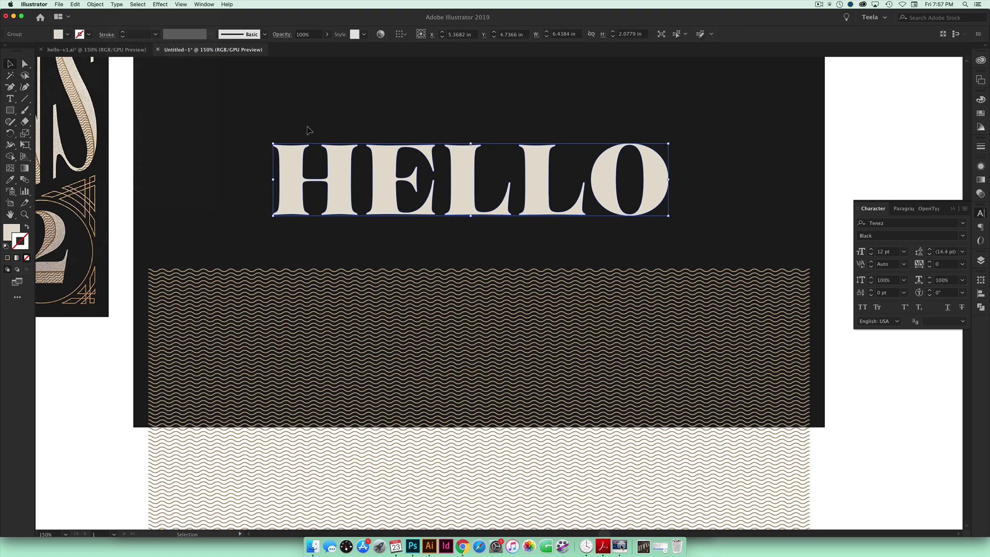
Shear HELLO and the wave pattern together so they slant upward to the right.
shift+click(484, 277)
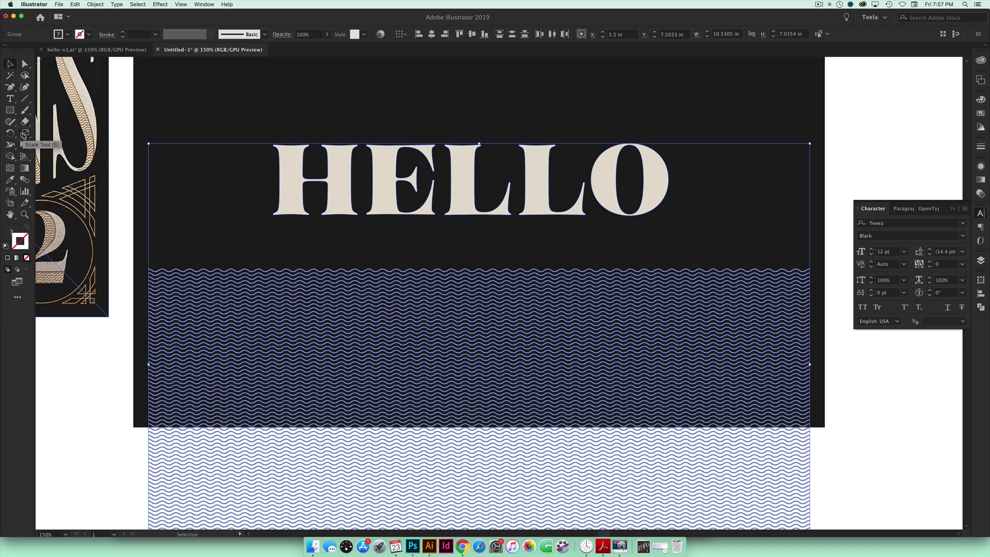
click(23, 135)
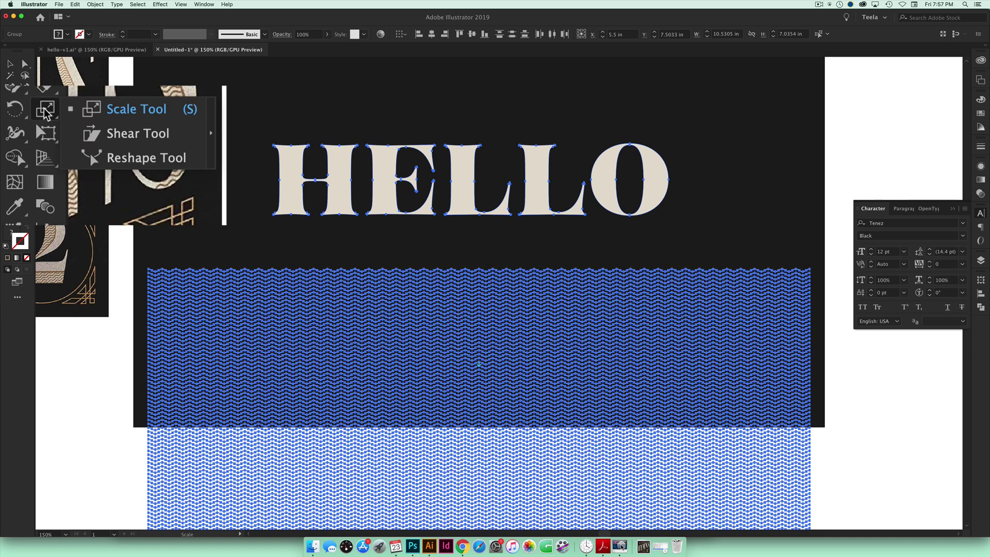
click(104, 135)
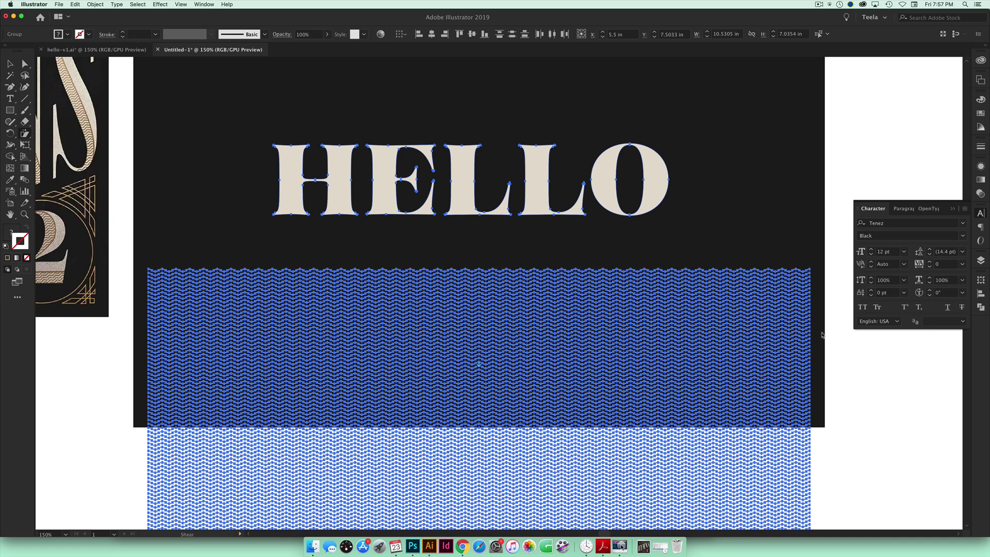
drag(823, 335, 823, 272)
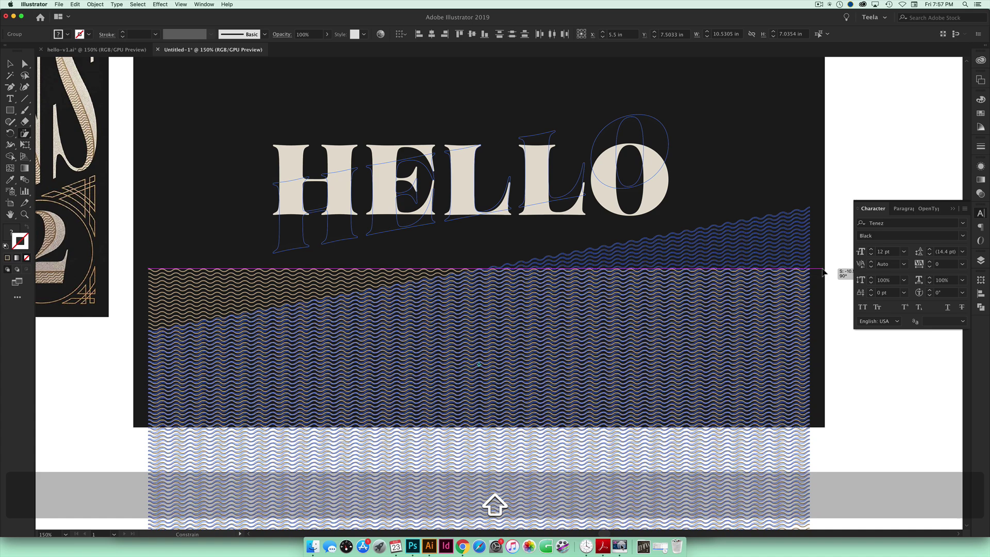
drag(823, 272, 823, 273)
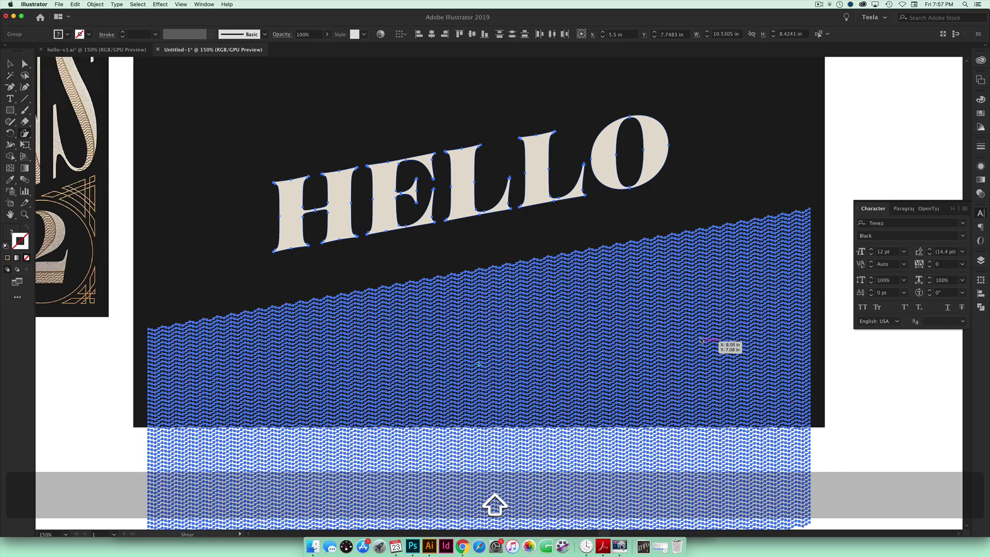
key(v)
click(709, 178)
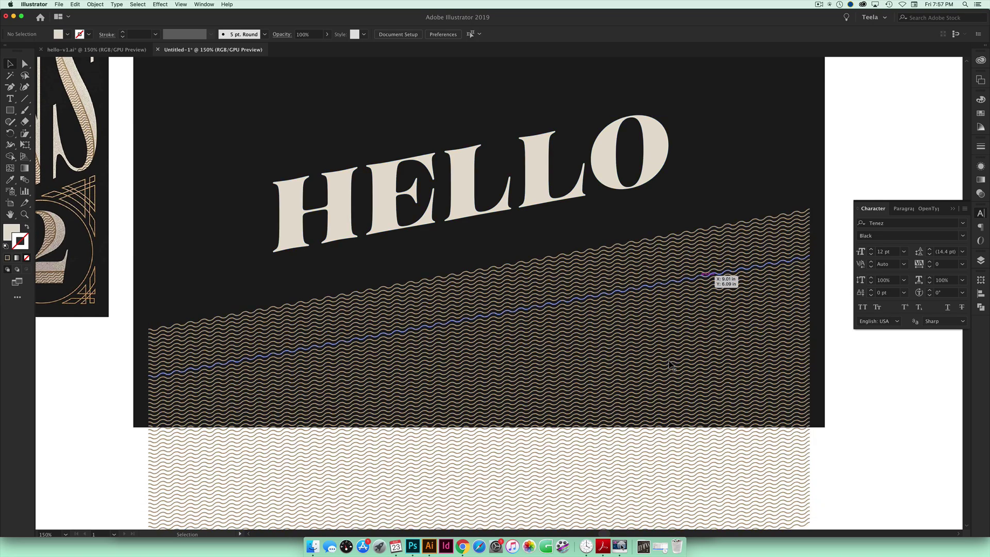
Move the wave pattern over HELLO and shrink it to roughly the lettering's width.
drag(628, 372, 614, 219)
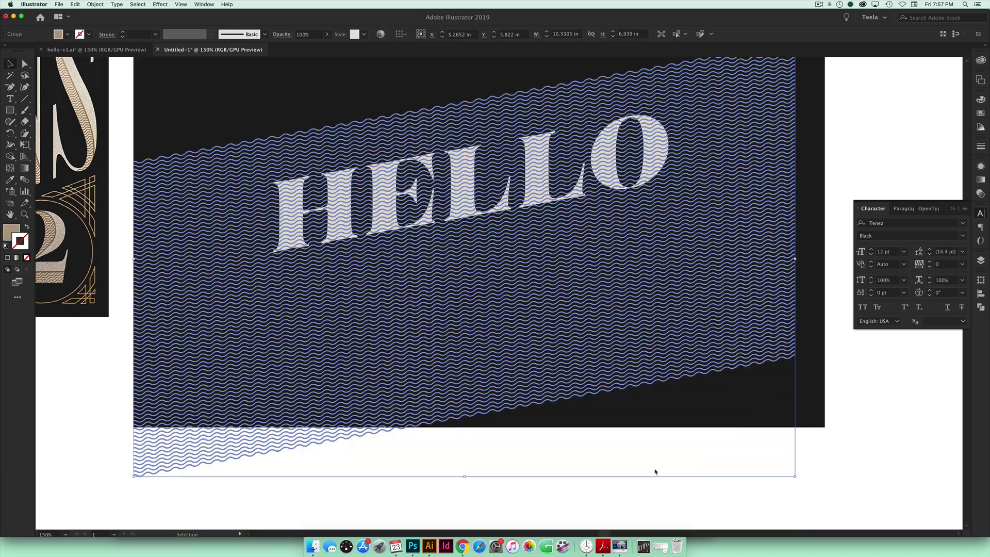
click(578, 309)
drag(798, 481, 678, 400)
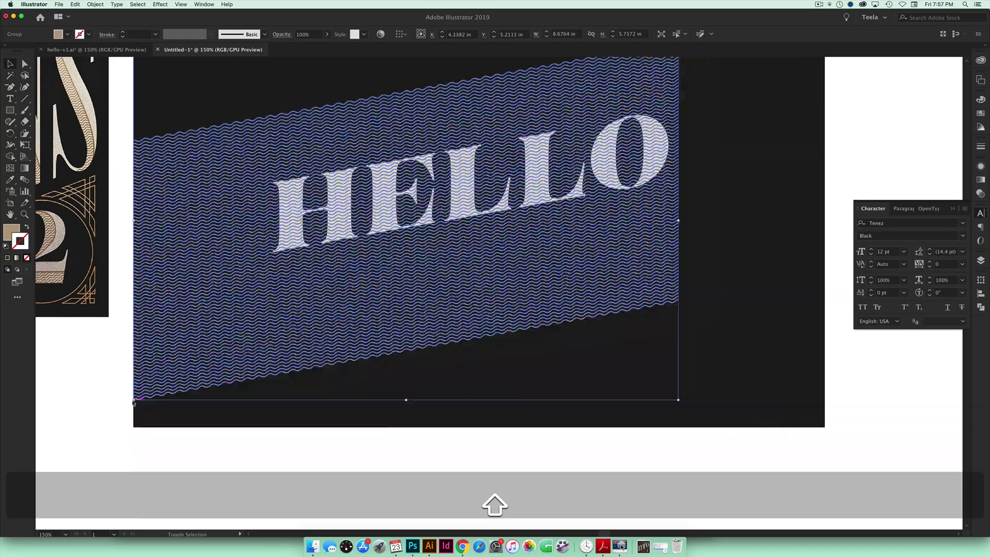
drag(134, 401, 258, 318)
scroll(258, 318, up, 5)
drag(523, 392, 521, 432)
Lower the wave pattern to sit below the HELLO lettering.
click(700, 406)
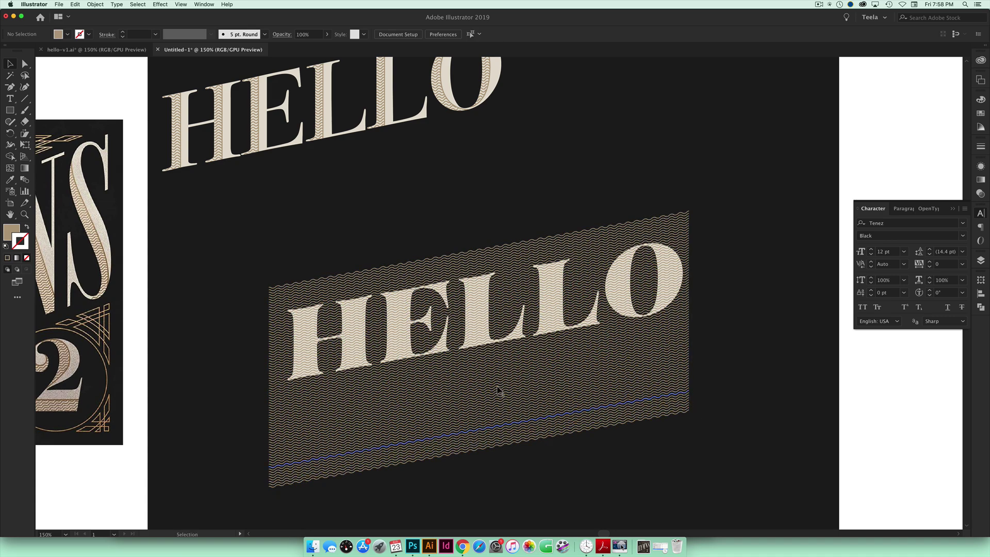
drag(498, 391, 545, 450)
drag(541, 315, 550, 478)
drag(432, 289, 542, 446)
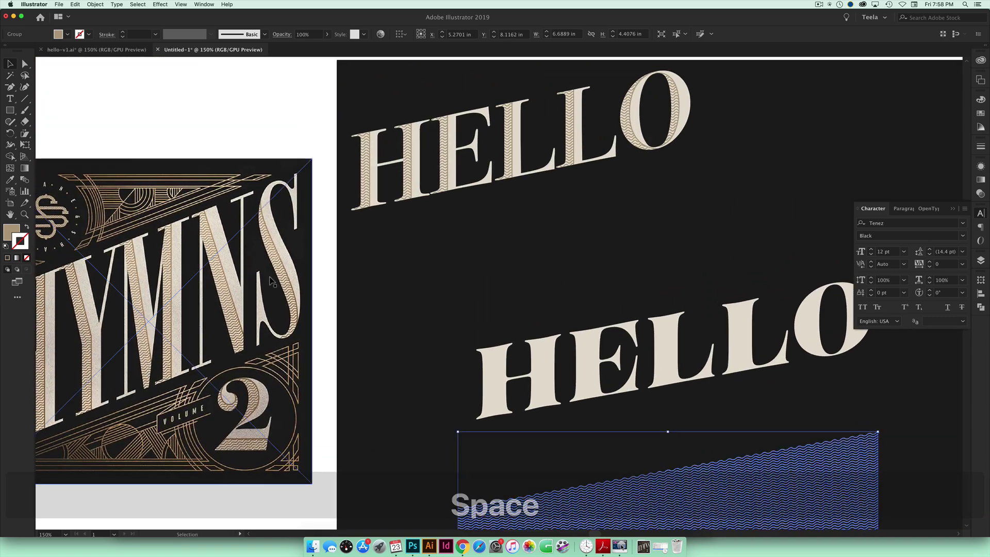
drag(270, 281, 432, 267)
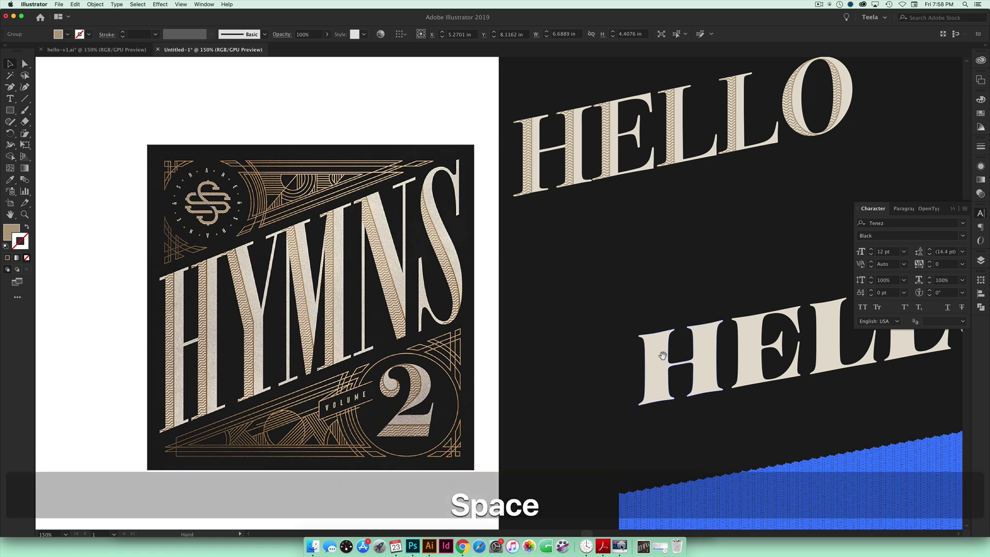
drag(659, 354, 505, 384)
click(500, 353)
Zoom in on the H and E, then draw a slanted four-point parallelogram with fill and stroke swapped.
key(super+equal)
key(super+equal)
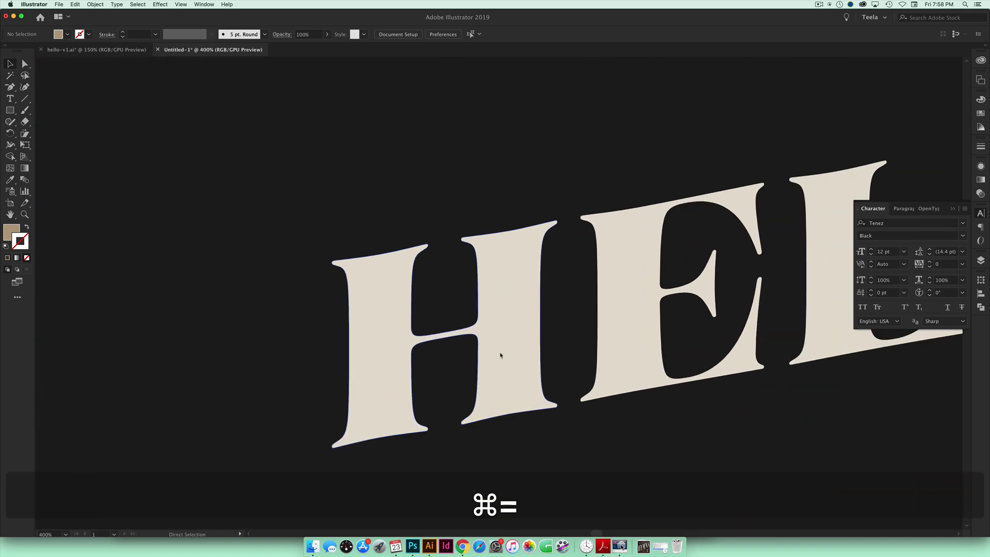
drag(442, 301, 461, 387)
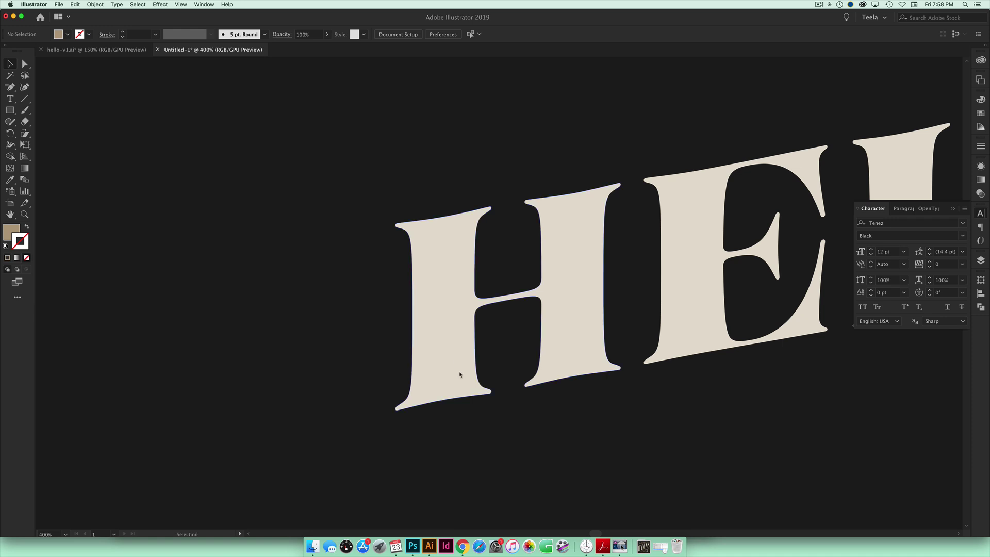
key(p)
click(440, 191)
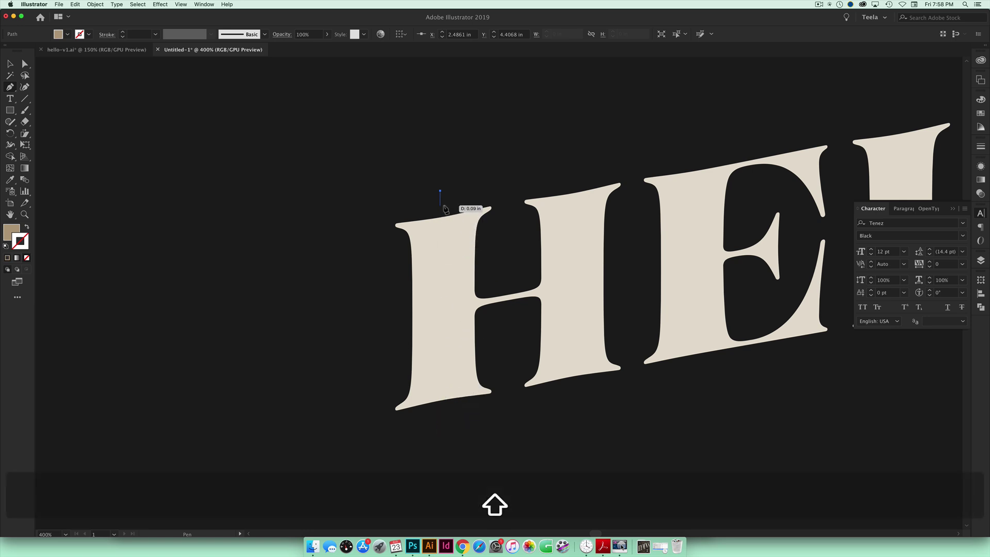
shift+click(442, 420)
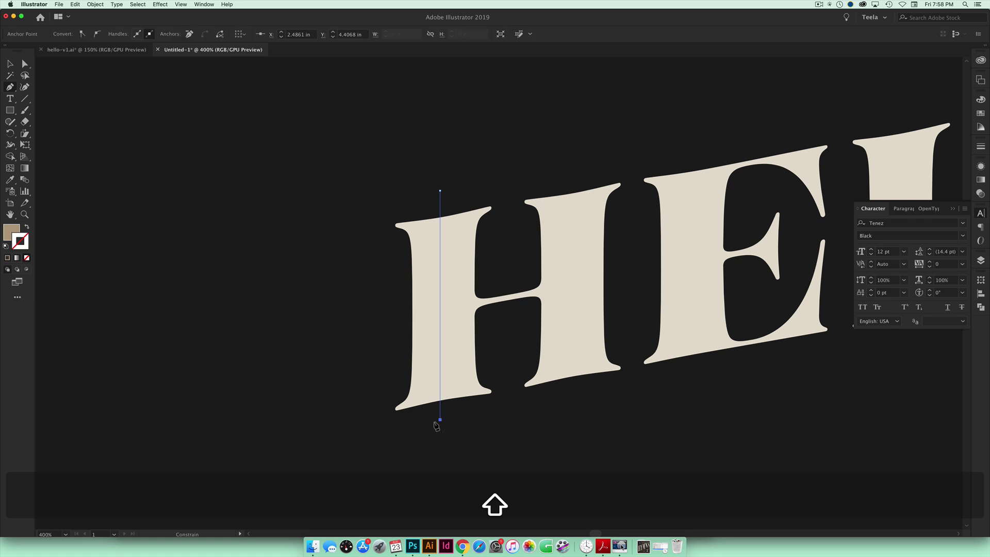
click(366, 439)
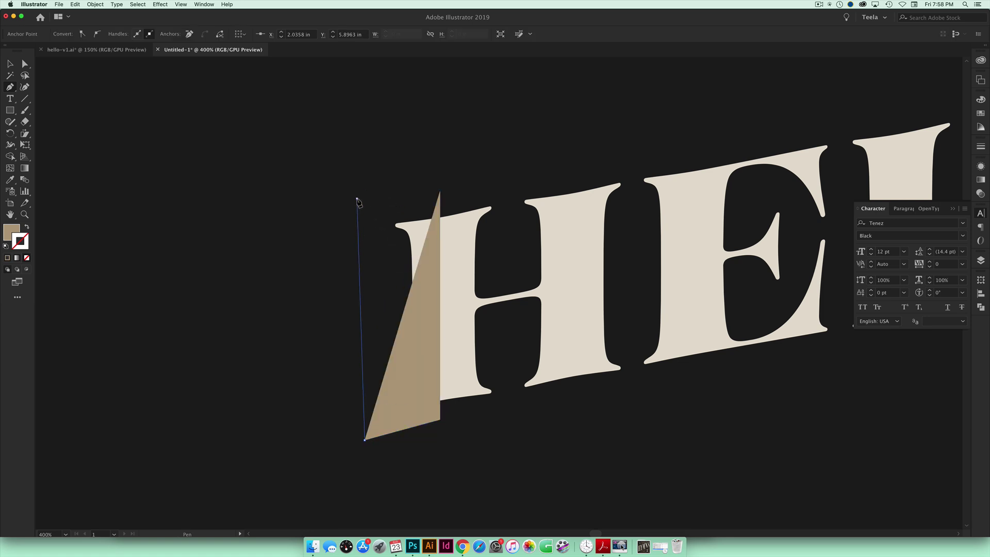
key(shift)
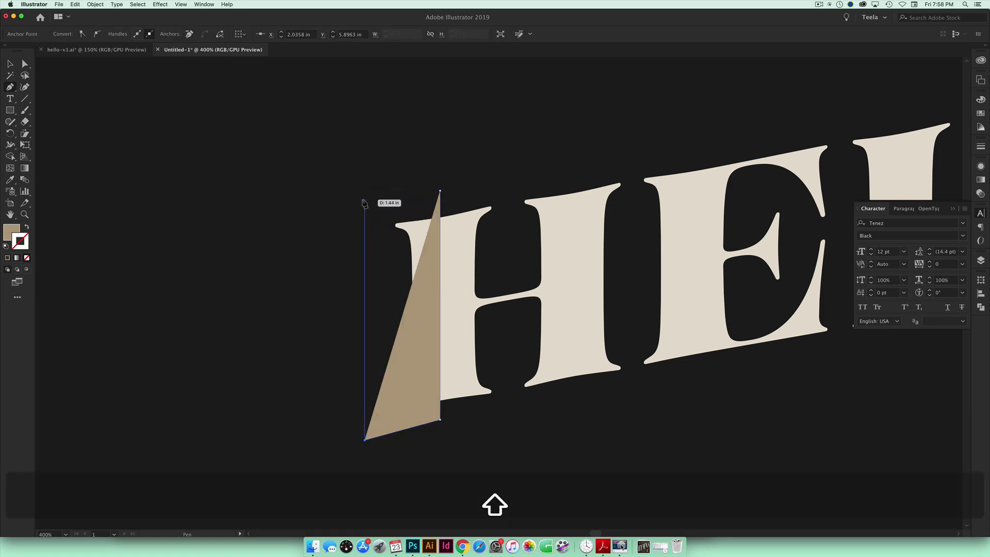
shift+click(364, 200)
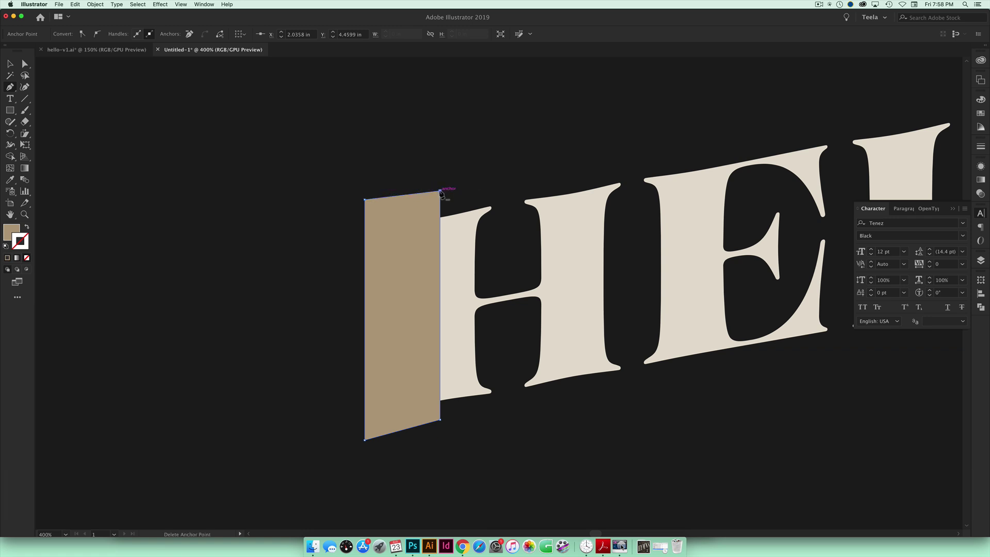
click(28, 229)
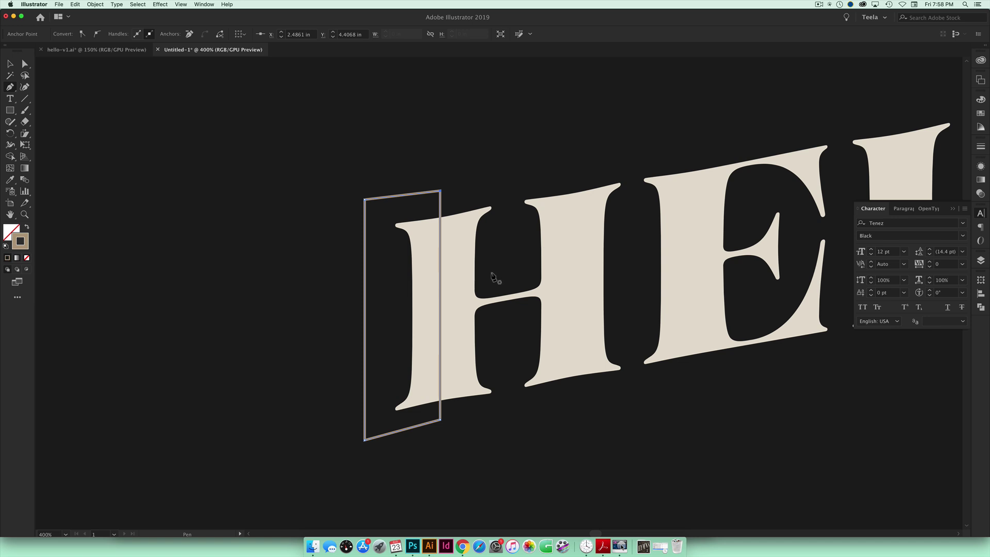
Shift-drag the parallelogram frame horizontally into place over the H stem.
key(v)
key(shift)
drag(441, 207, 452, 207)
key(space)
drag(500, 242, 444, 247)
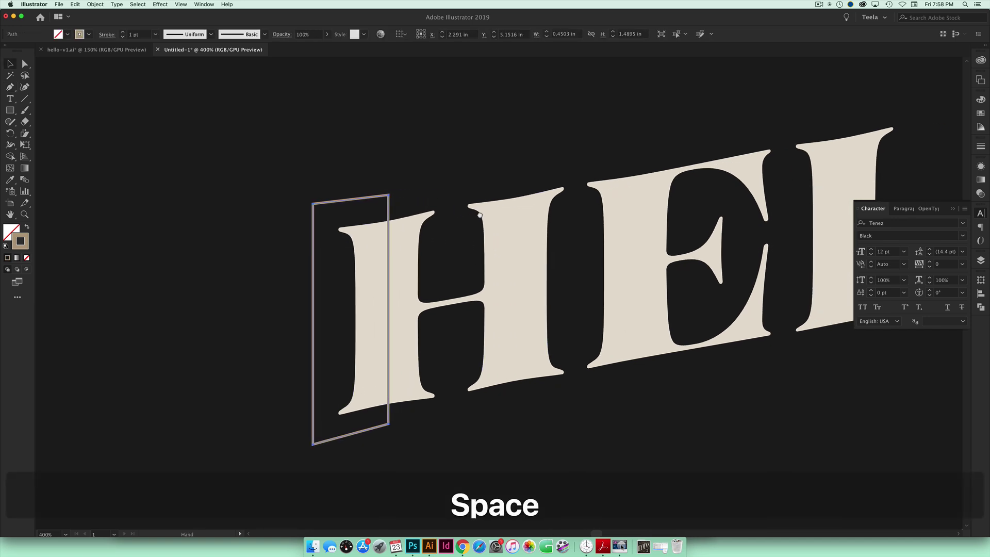
shift+click(390, 213)
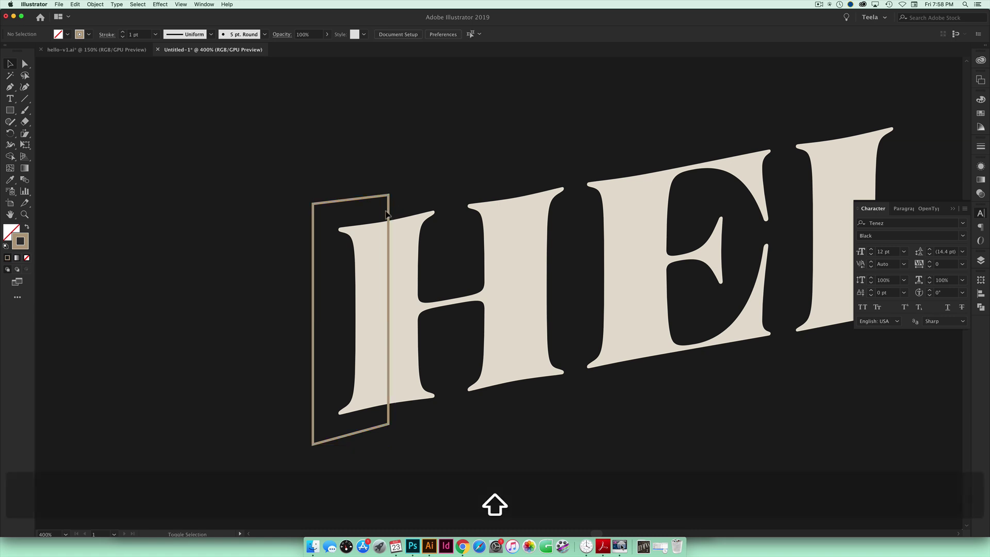
key(shift)
drag(387, 214, 385, 214)
Option-drag frame copies onto the following letter stems, including the first and second L.
key(space)
drag(461, 181, 305, 195)
drag(231, 221, 325, 193)
drag(263, 248, 156, 247)
drag(214, 294, 423, 251)
scroll(512, 237, right, 3)
drag(315, 248, 515, 248)
scroll(462, 196, right, 8)
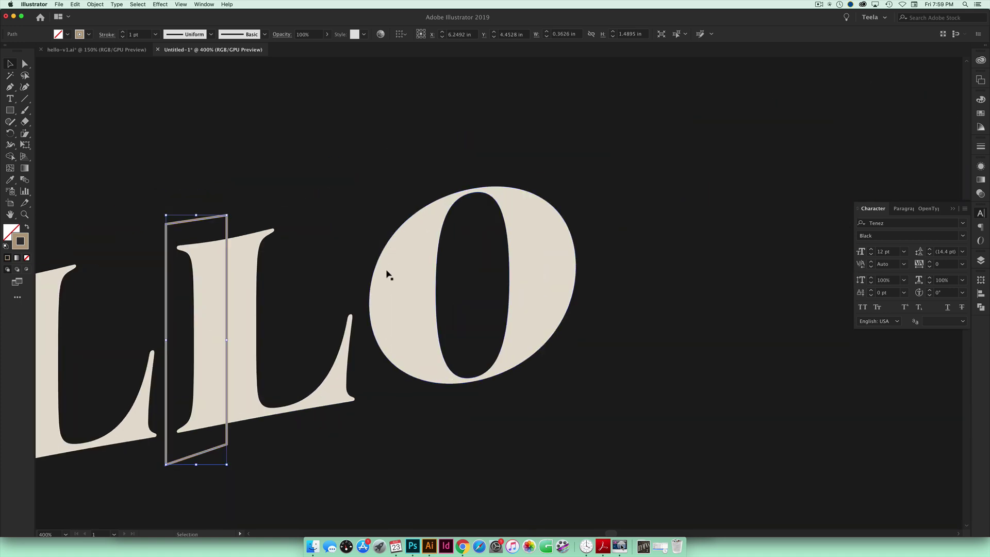
scroll(322, 221, up, 2)
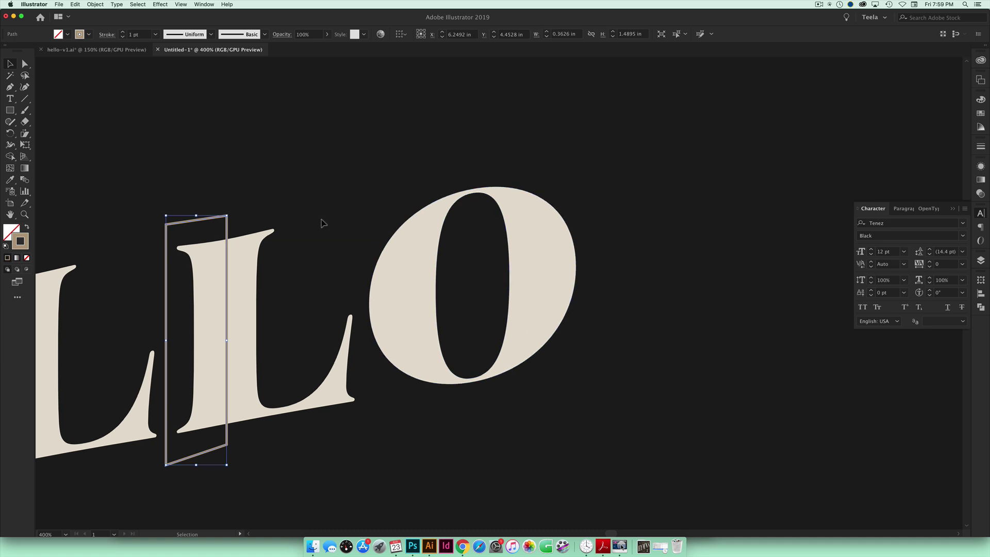
With the Pen tool, trace a closed faceted outline wrapping the O's left bowl.
key(super+minus)
key(super+minus)
key(super+minus)
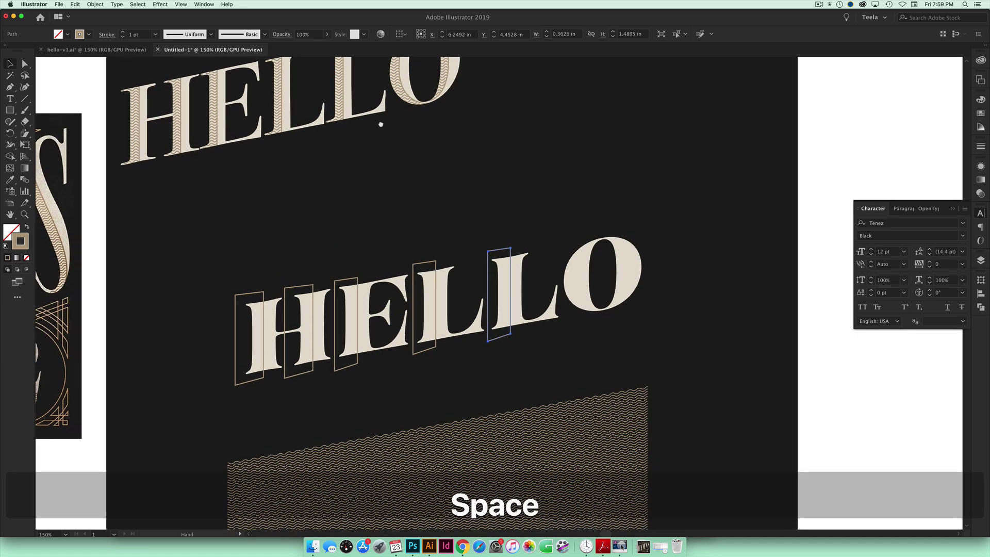
drag(419, 64, 415, 174)
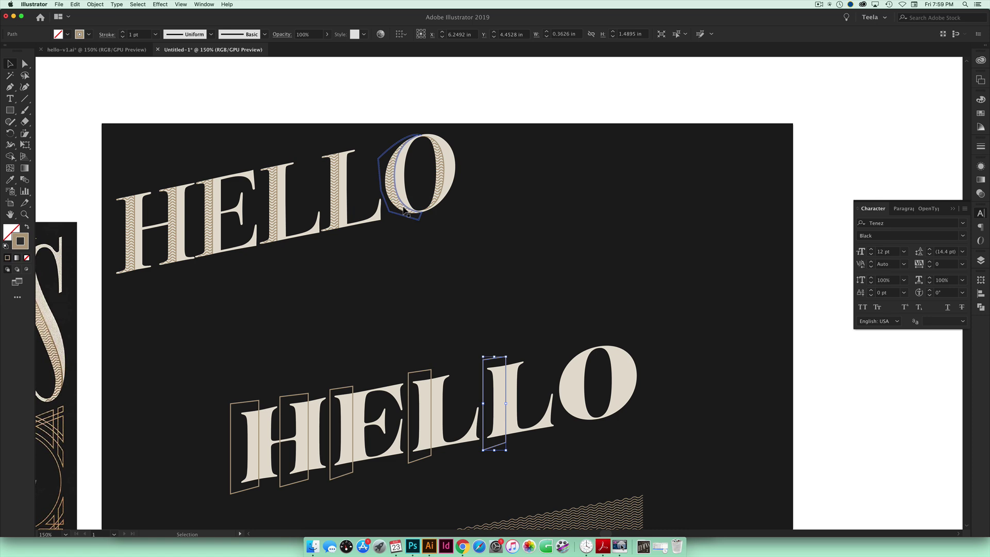
drag(586, 232, 541, 239)
key(super+equal)
key(super+equal)
key(super+equal)
key(super+equal)
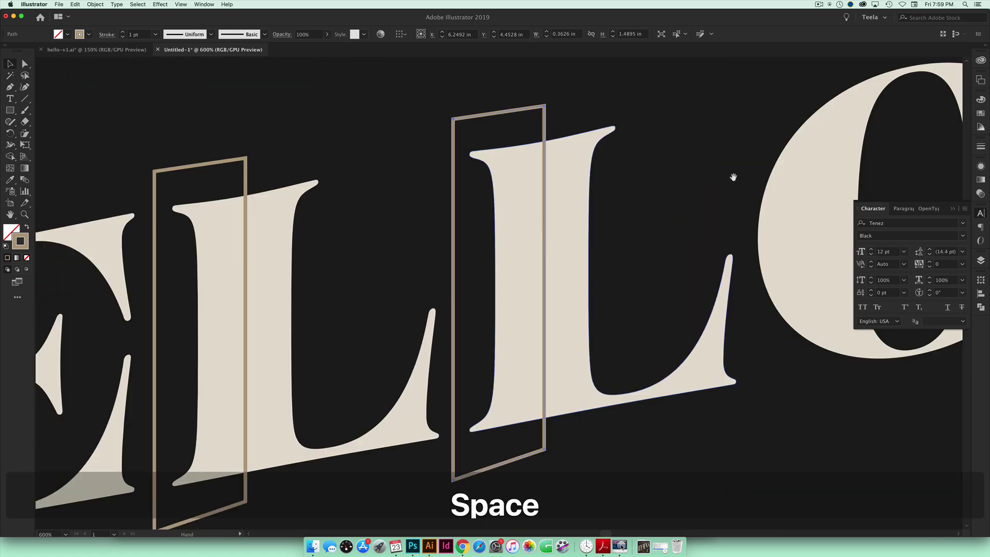
drag(732, 175, 378, 227)
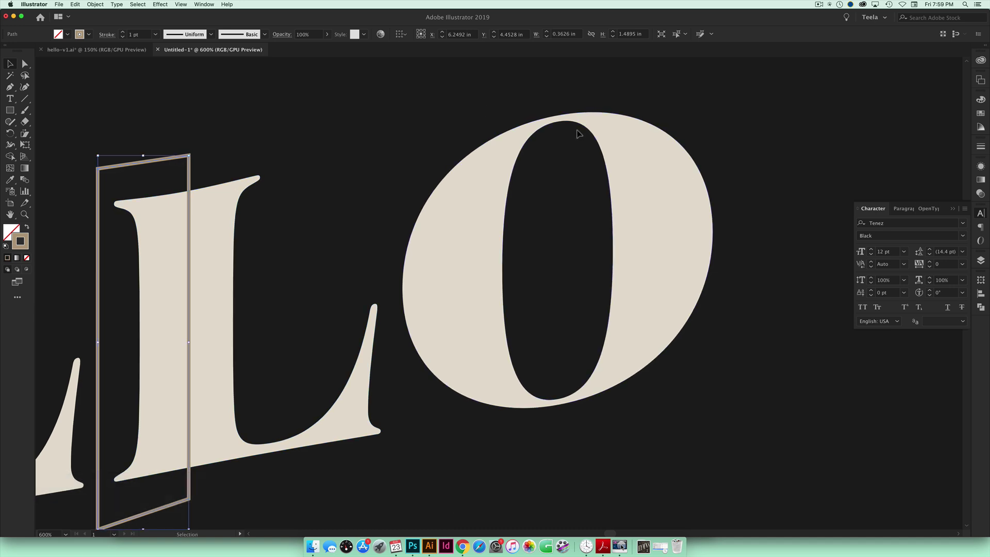
key(p)
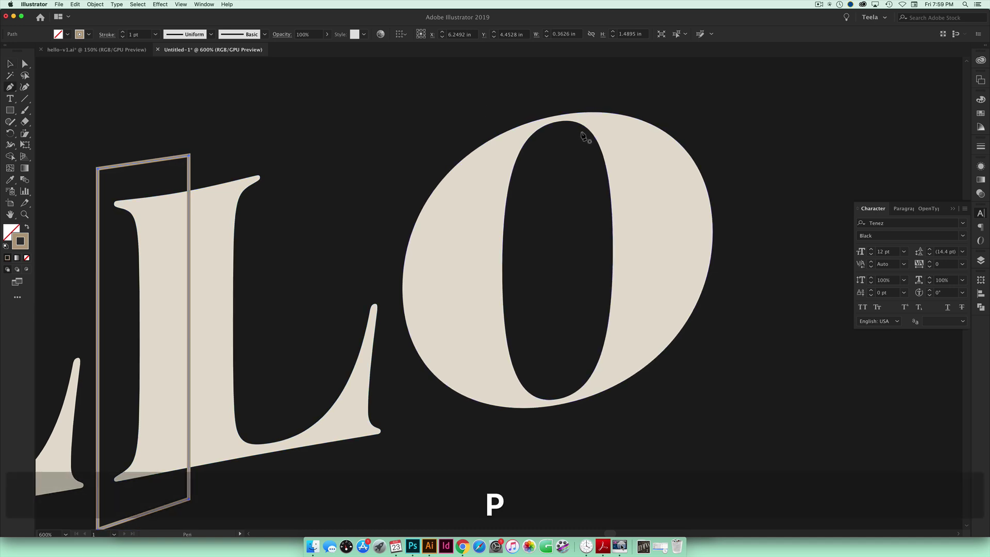
click(547, 118)
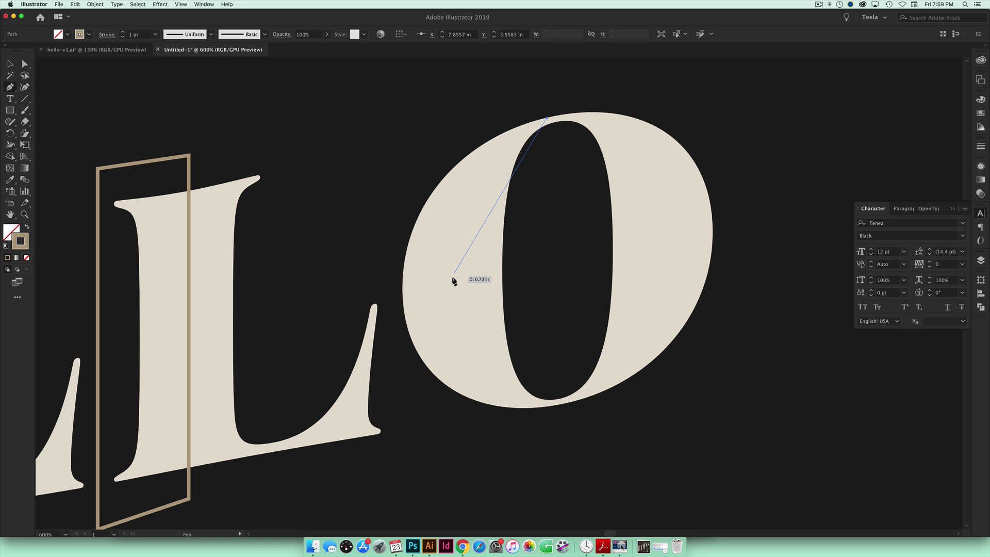
drag(455, 283, 456, 405)
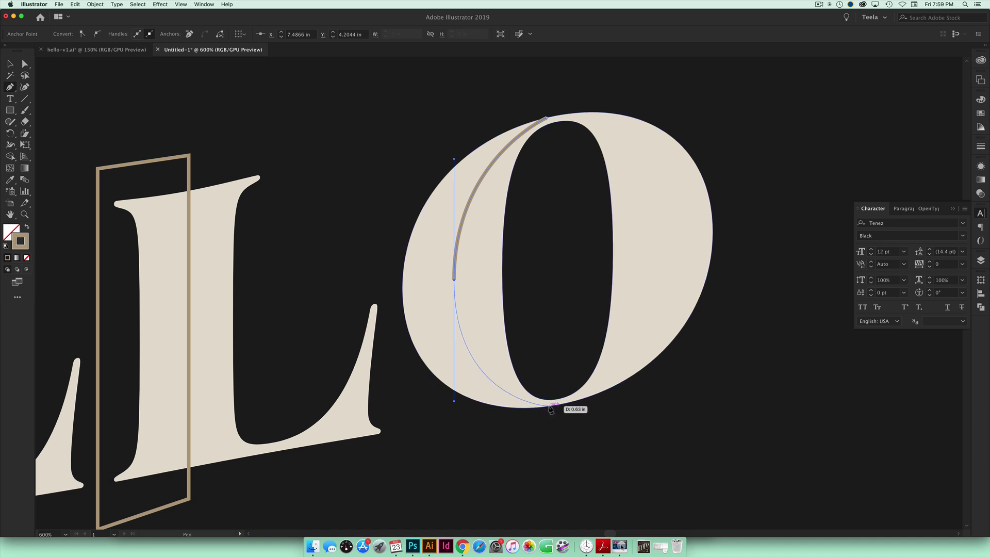
click(549, 406)
click(540, 432)
click(427, 427)
click(403, 364)
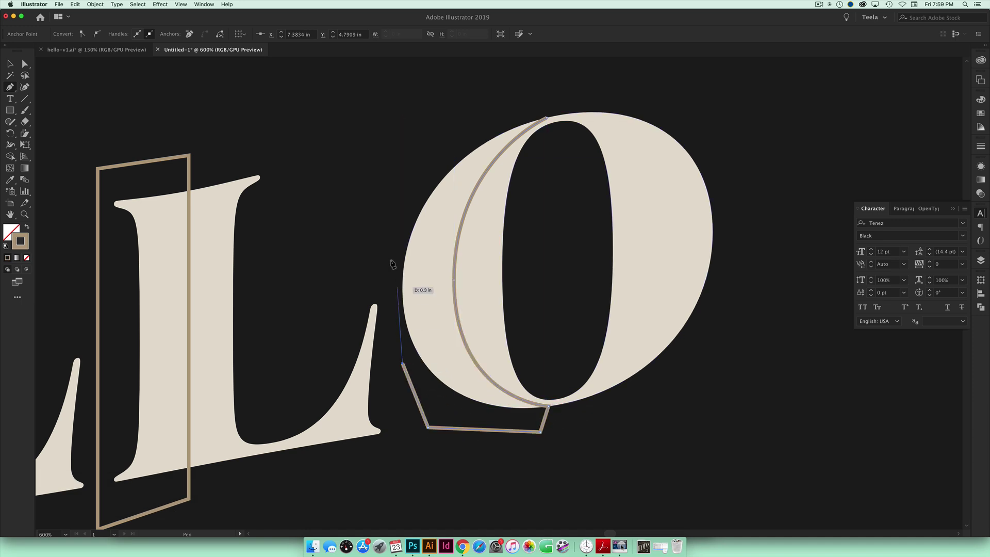
click(381, 252)
click(415, 165)
drag(496, 109, 552, 116)
click(547, 118)
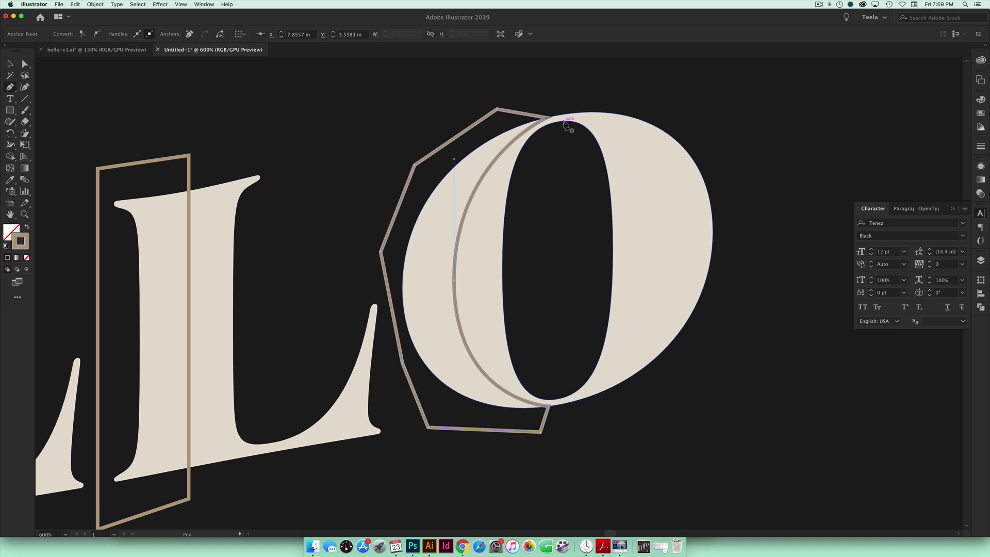
Draw a second closed path curving down the O's right half with a straight vertical side.
click(563, 120)
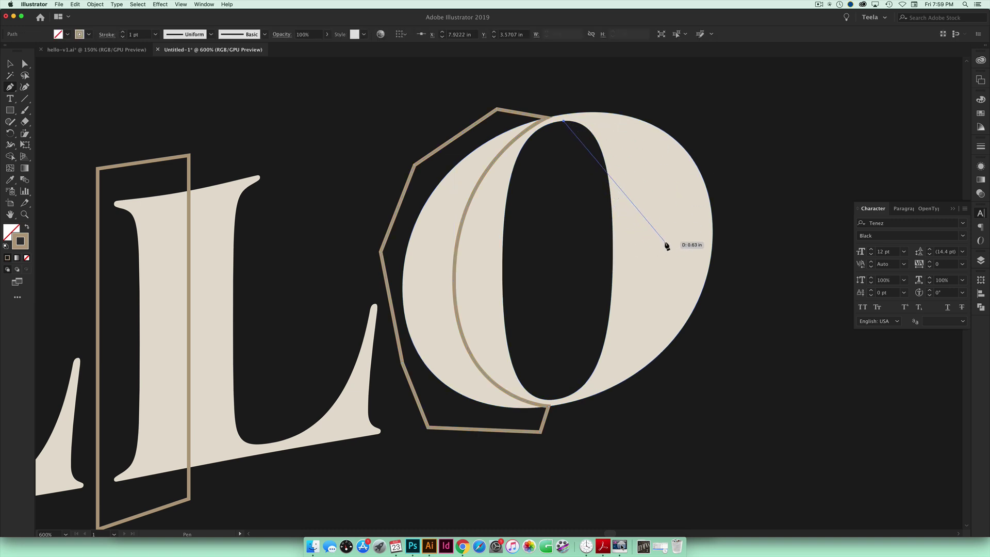
drag(665, 241, 678, 370)
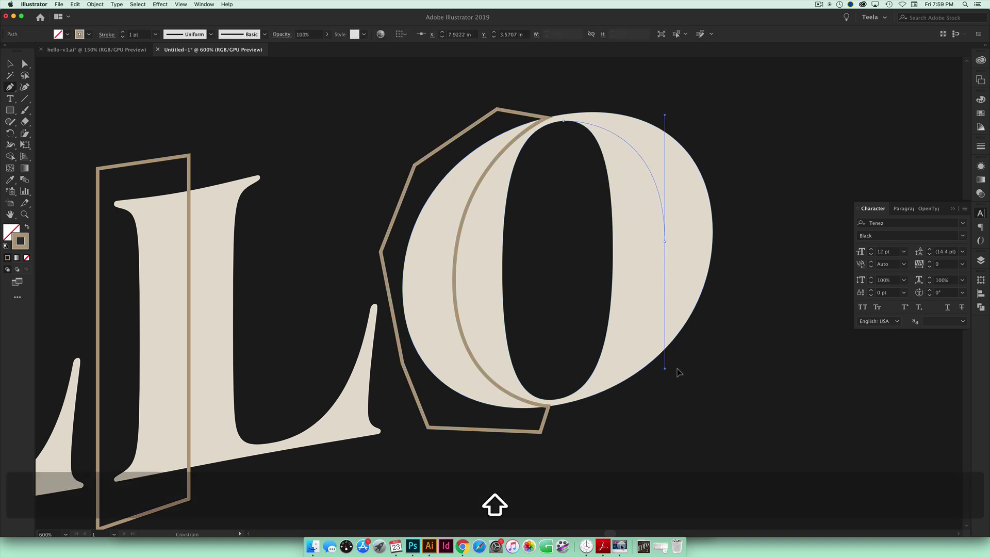
drag(678, 372, 679, 372)
drag(564, 398, 566, 402)
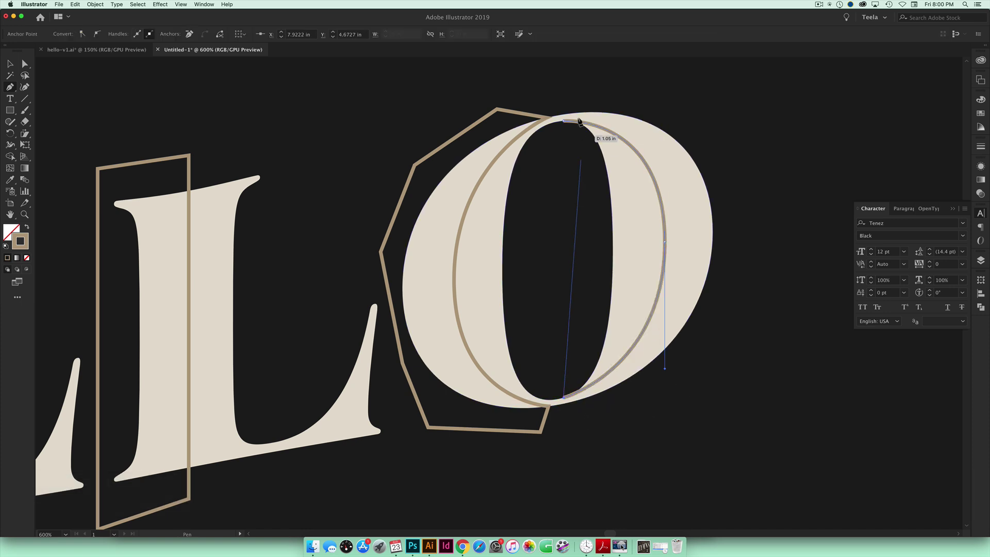
click(564, 121)
key(v)
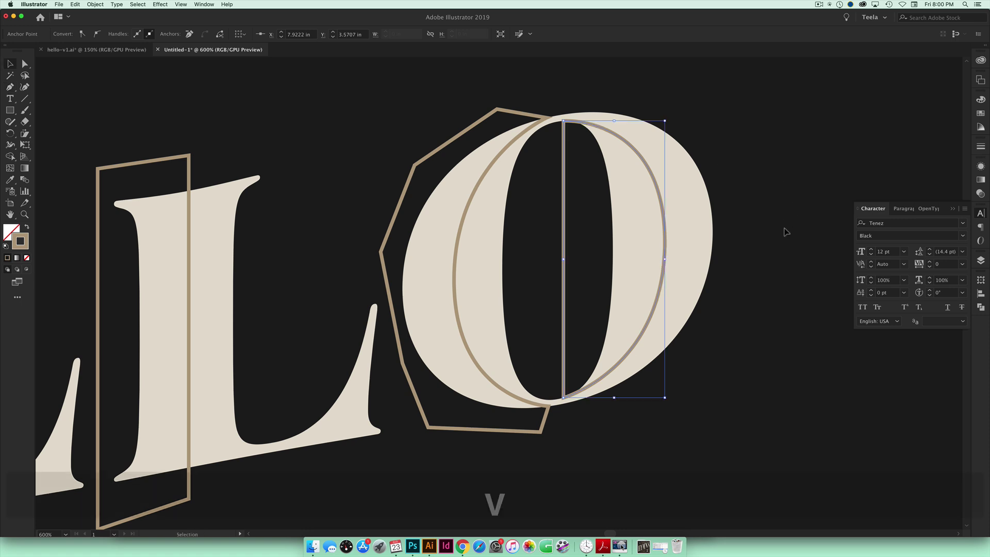
click(764, 150)
key(space)
Drag the tan wave block up directly beneath HELLO and check the H frame's position.
key(super+minus)
key(super+minus)
key(super+minus)
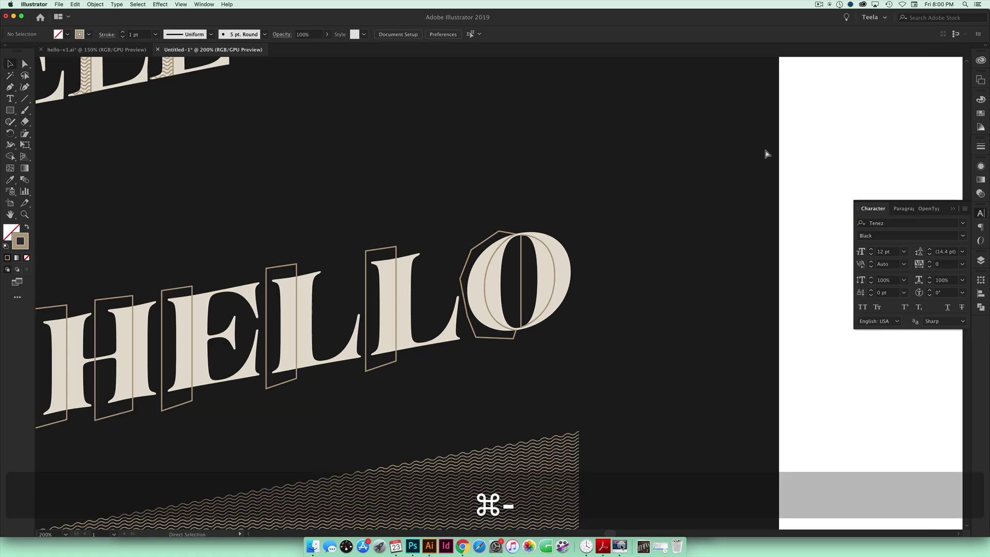
key(super+minus)
key(space)
drag(488, 276, 654, 190)
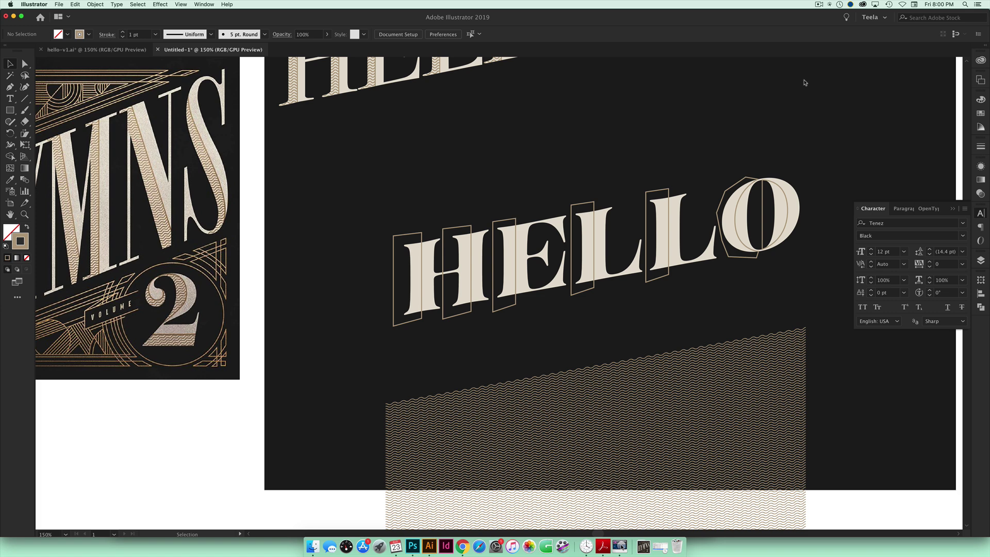
scroll(579, 125, left, 5)
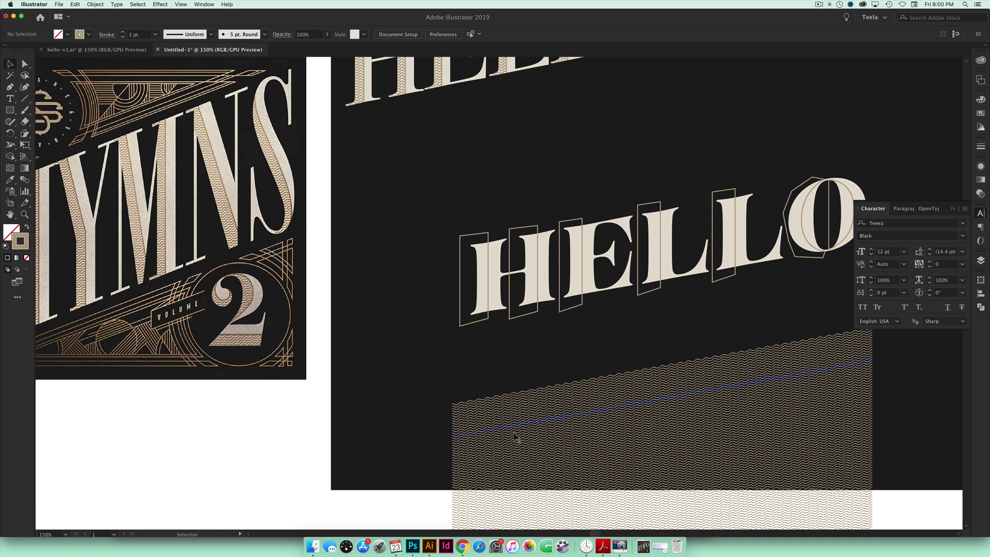
mouse_move(552, 420)
mouse_down()
mouse_move(572, 397)
mouse_move(559, 360)
mouse_move(550, 362)
mouse_up()
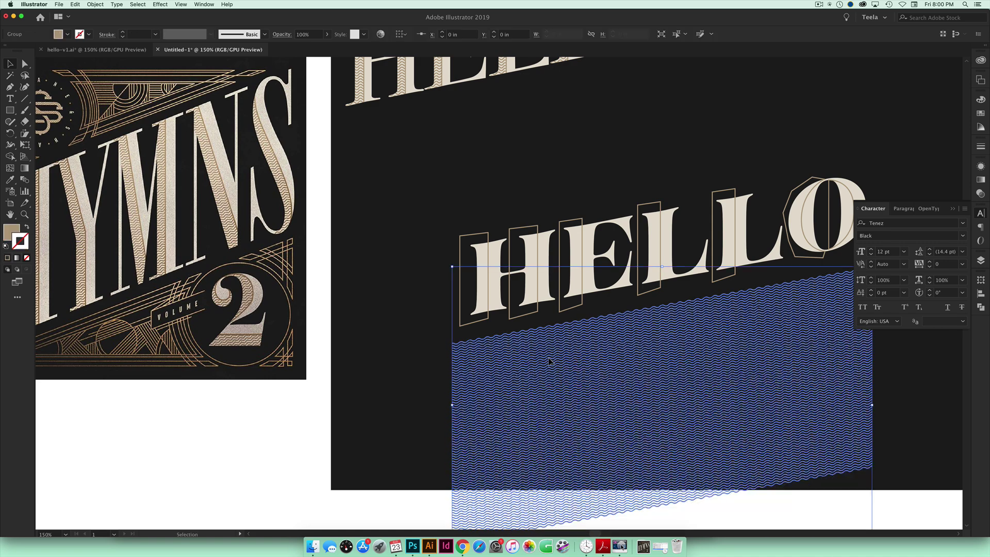
scroll(485, 399, right, 5)
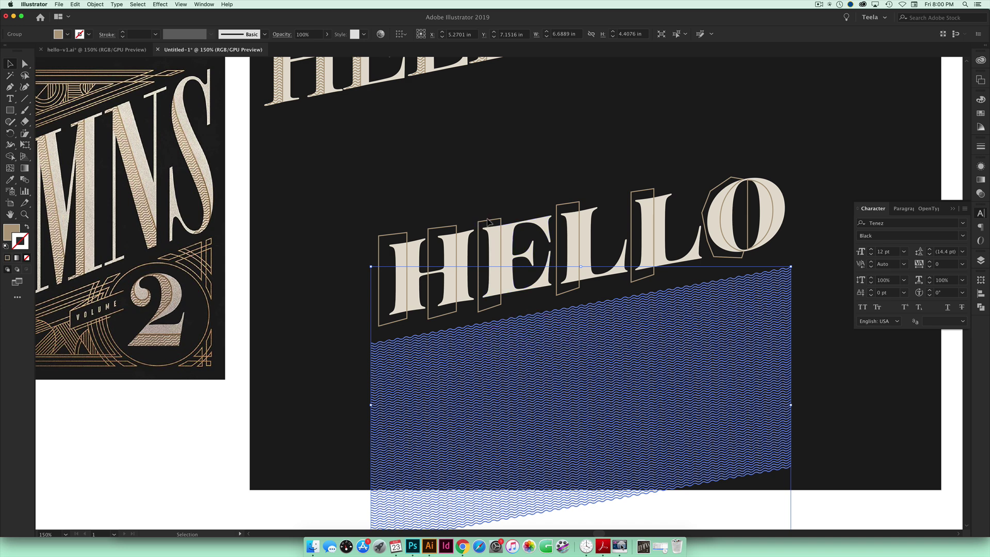
click(431, 264)
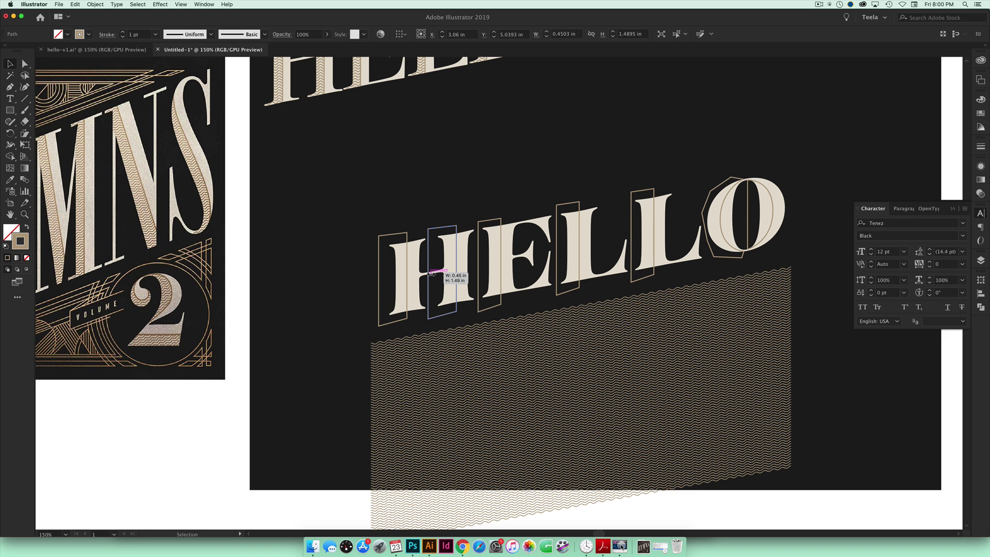
drag(431, 273, 433, 273)
click(570, 331)
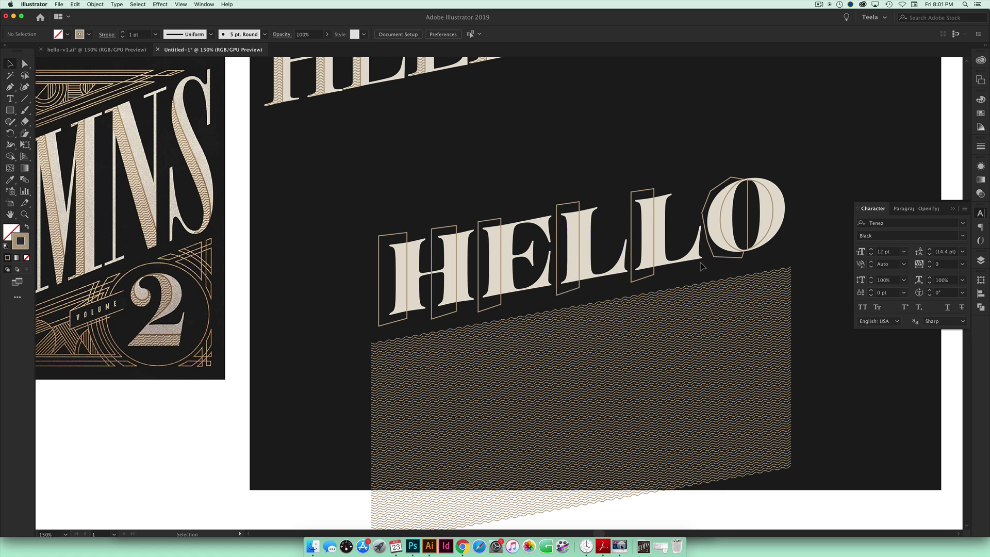
Duplicate the wave pattern below the dark panel.
key(super+minus)
key(super+minus)
key(super+minus)
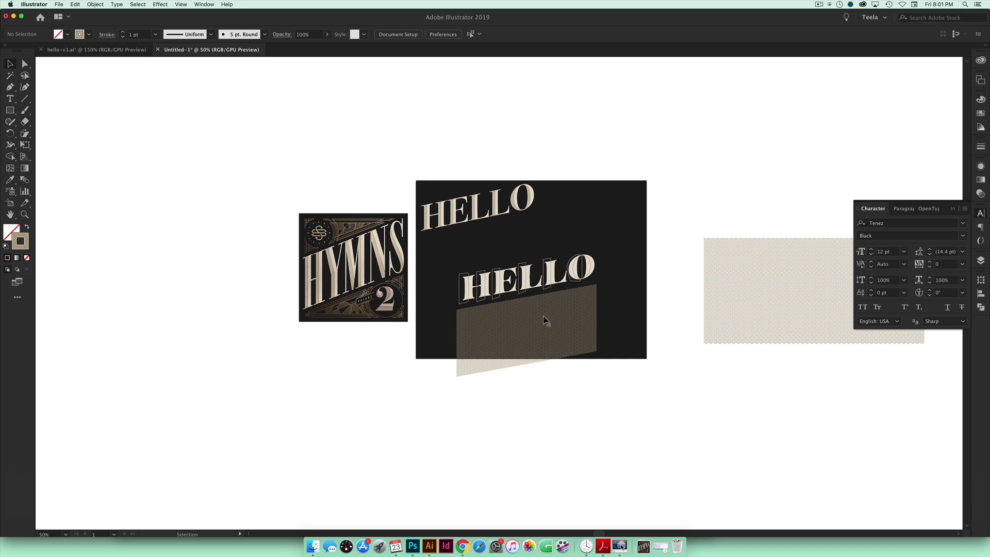
drag(544, 320, 544, 435)
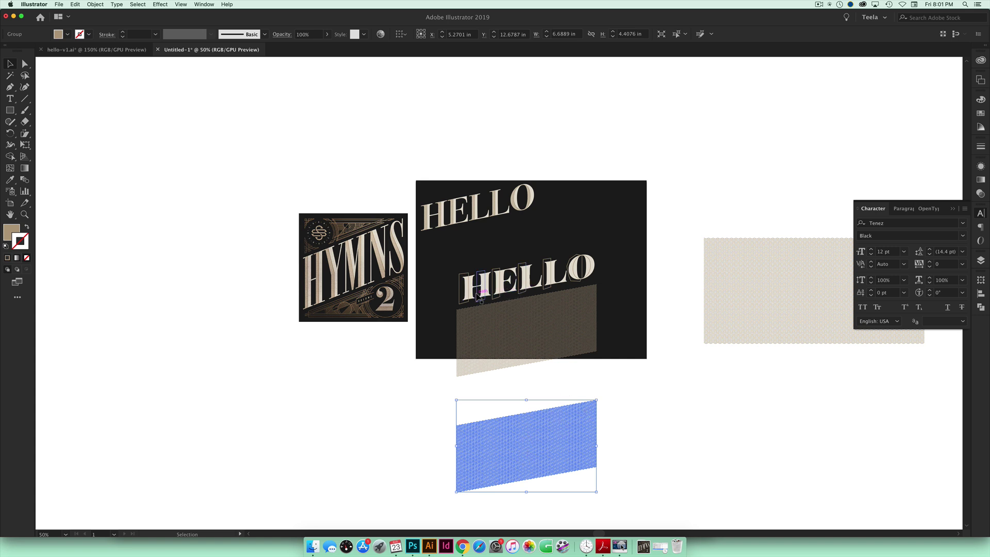
click(557, 384)
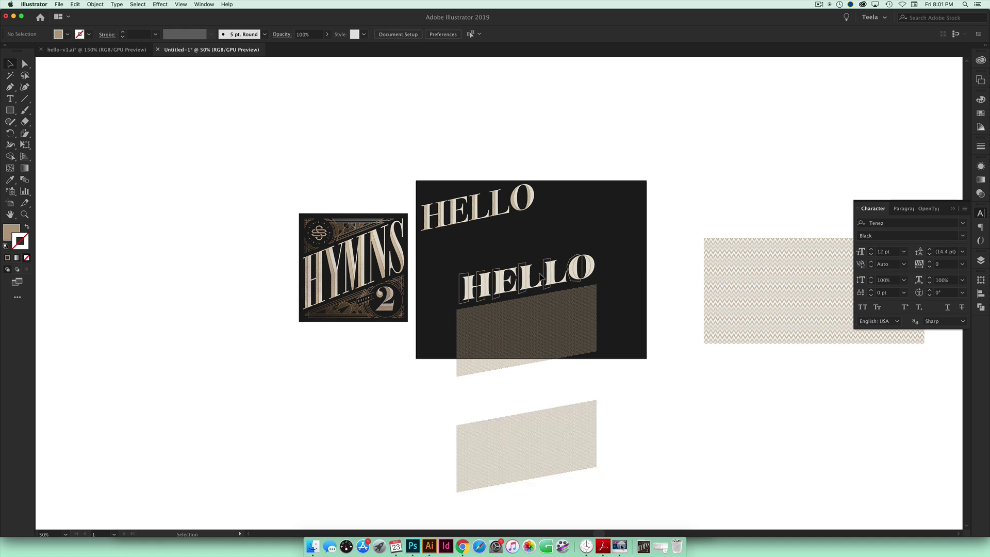
Select the H, E, L and O letter frames and group them together.
key(super+equal)
key(super+equal)
key(super+equal)
key(super+equal)
key(super+equal)
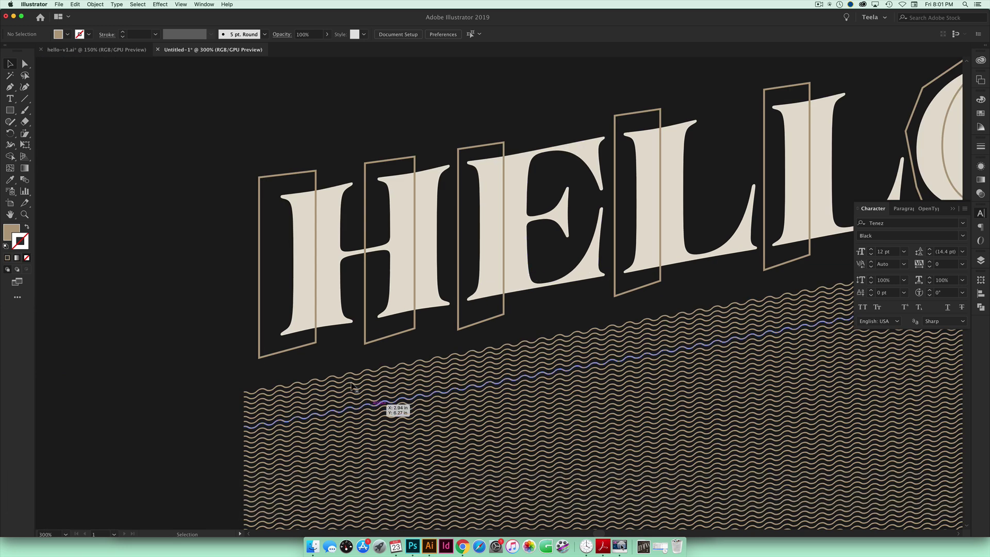
click(298, 348)
shift+click(412, 330)
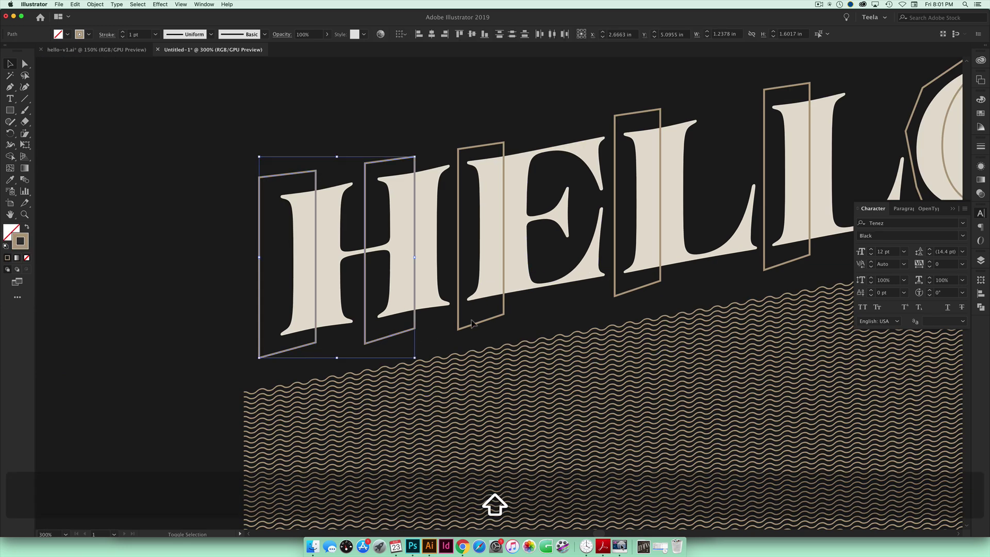
shift+click(485, 320)
shift+click(622, 296)
scroll(619, 278, right, 5)
shift+click(607, 267)
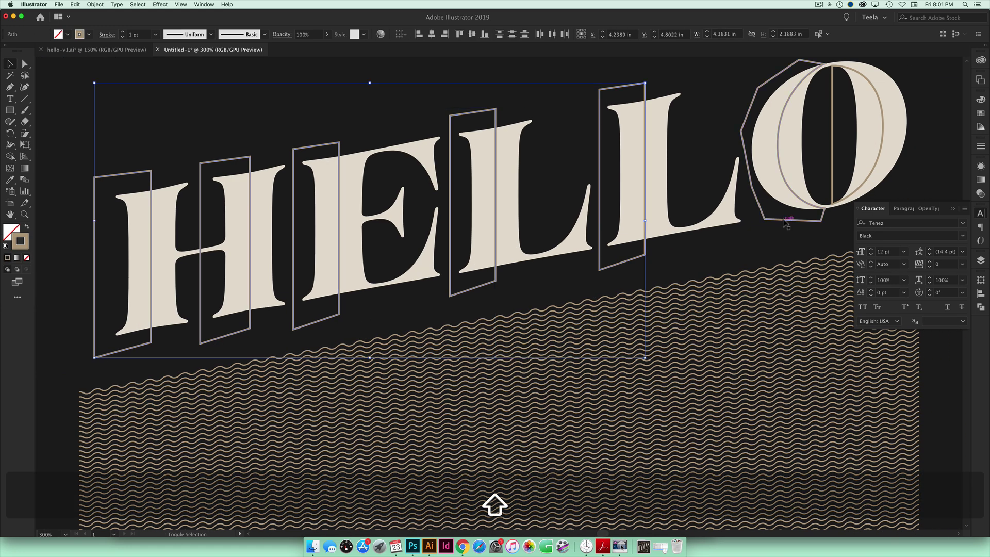
shift+click(781, 216)
key(super+g)
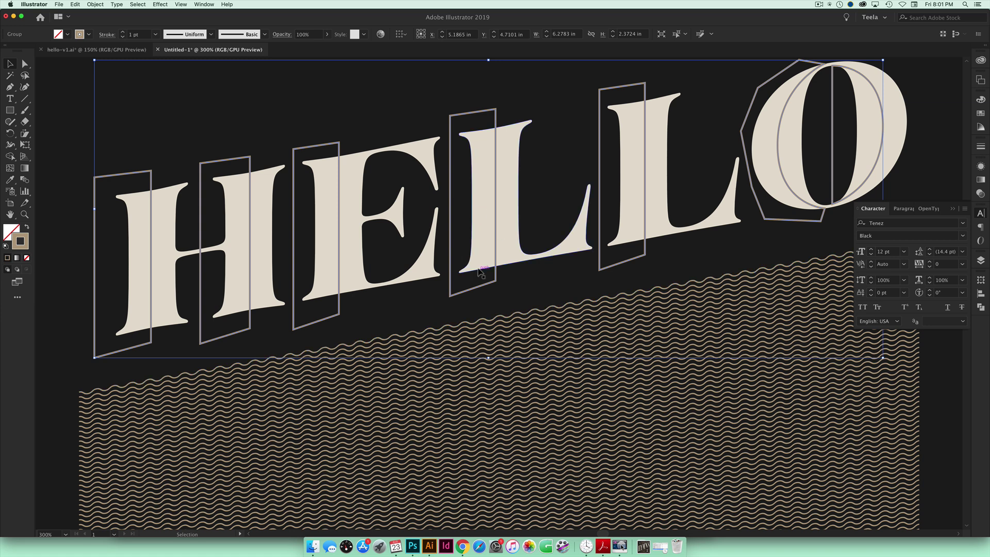
Copy the frame group and Paste in Place an exact duplicate on top.
key(super+c)
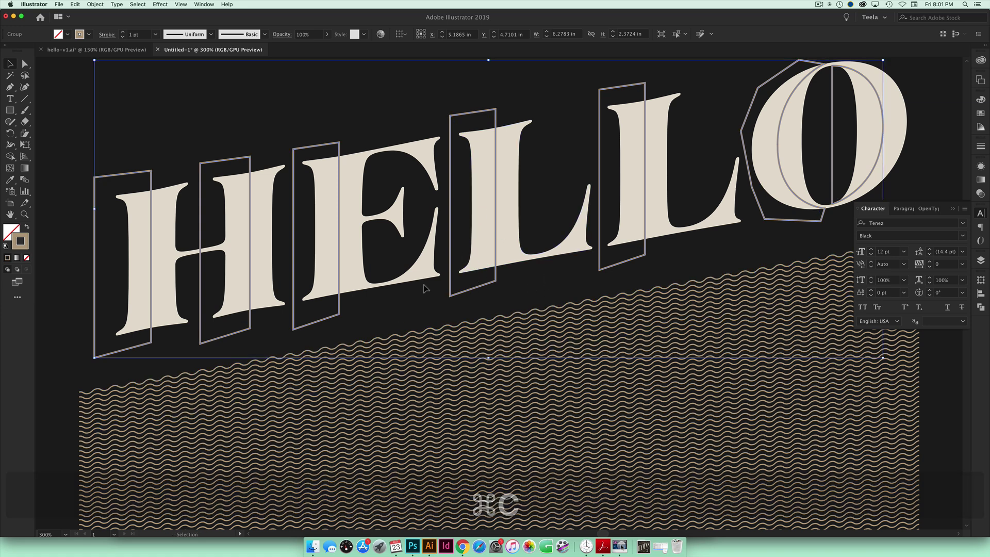
click(436, 308)
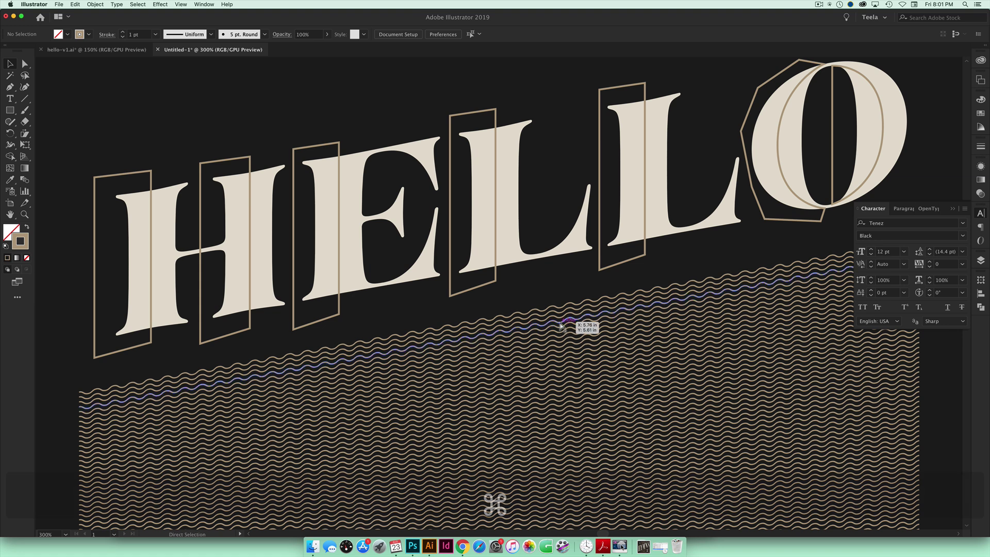
key(shift+super+v)
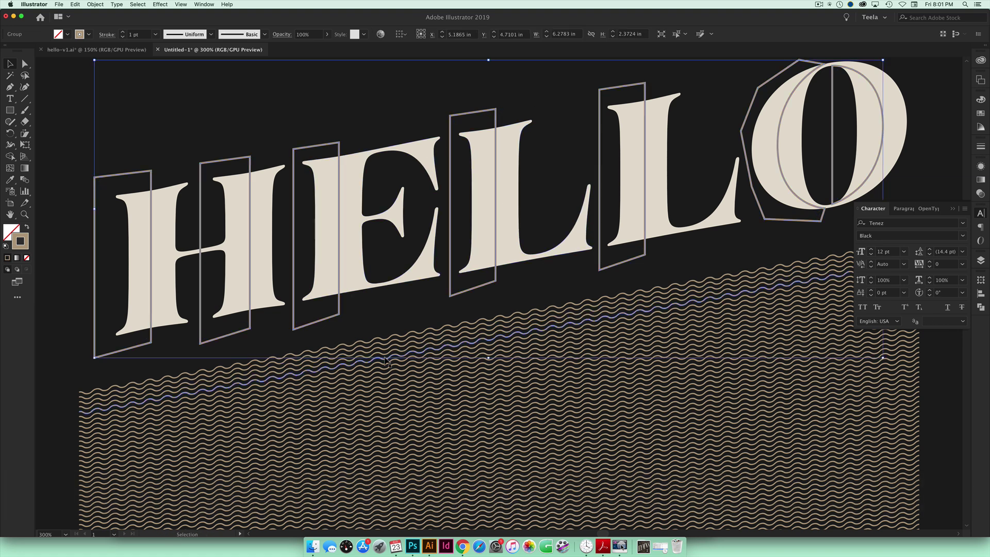
click(308, 409)
Move the waves over HELLO, swap the pasted rectangles to solid tan fill, and make a compound path.
drag(360, 413, 336, 194)
key(shift+super+a)
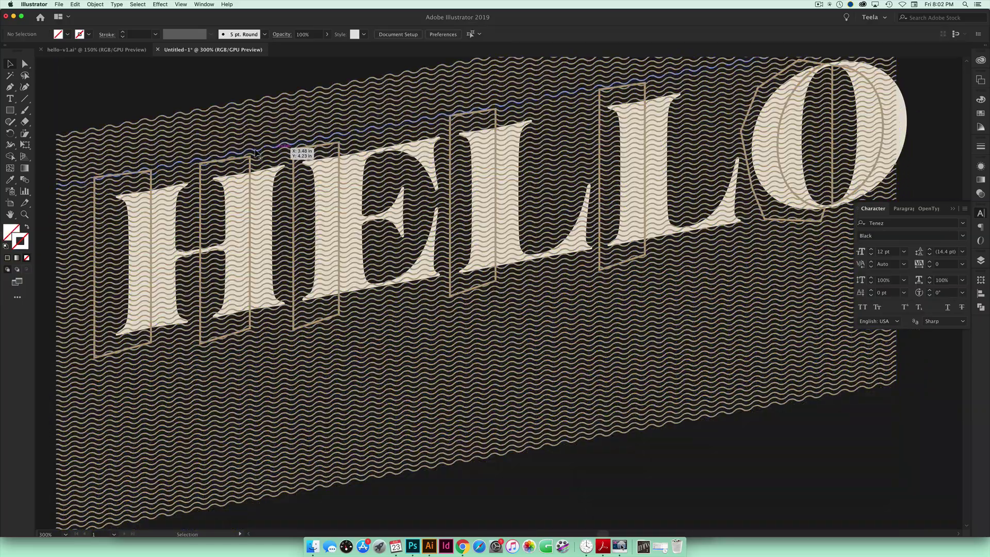
click(310, 153)
key(shift+x)
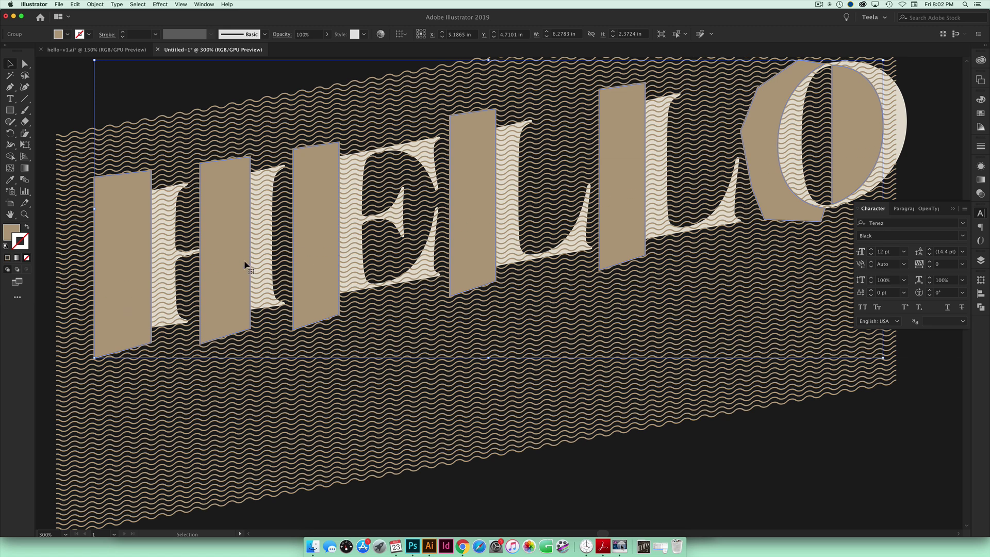
click(740, 191)
key(super+8)
key(shift)
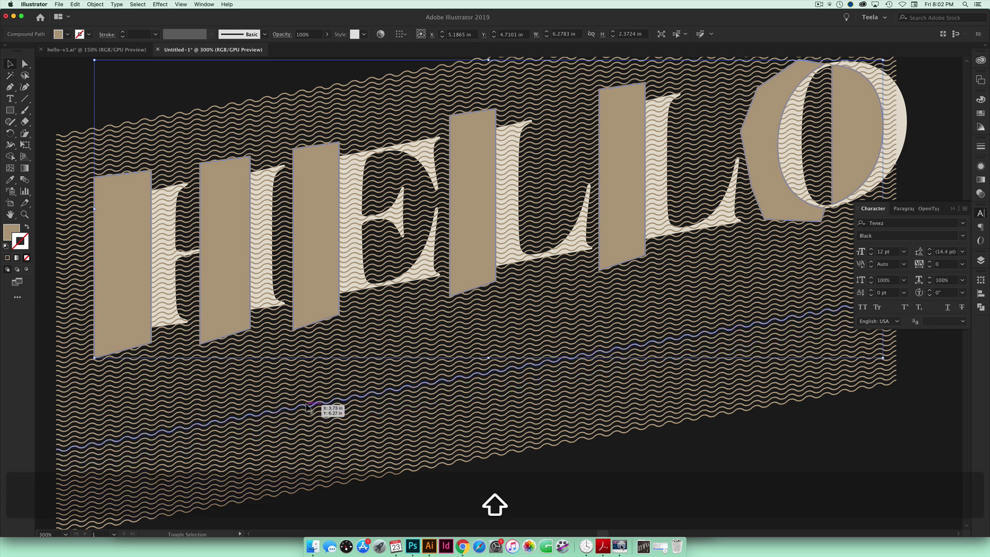
Make a clipping mask of the wave pattern inside the tan rectangle compound path.
shift+click(308, 407)
right_click(323, 311)
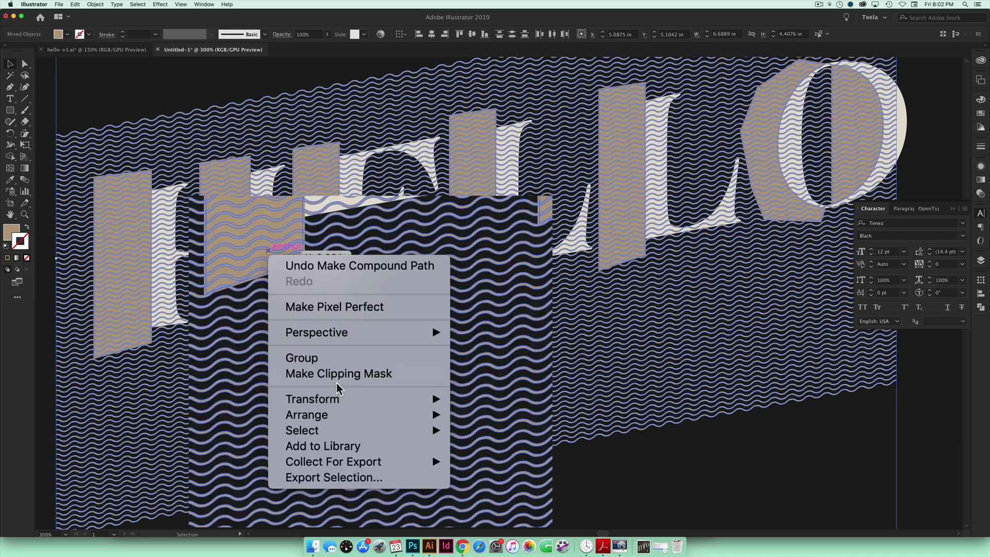
click(351, 366)
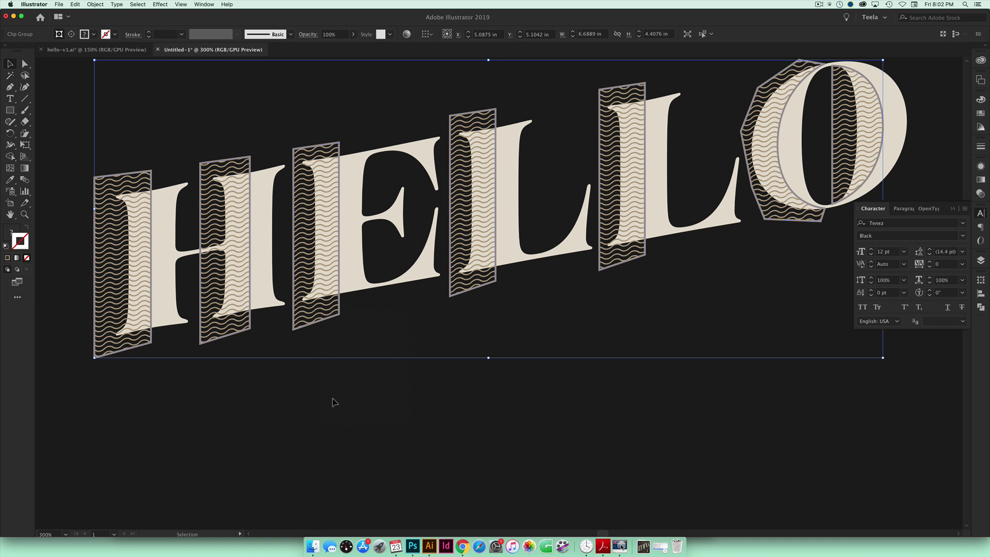
click(412, 437)
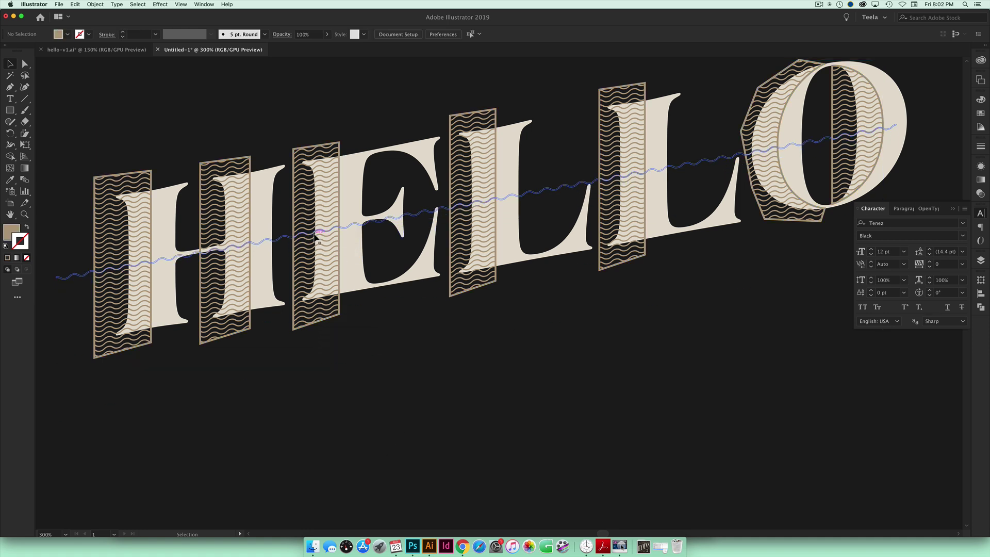
Apply Pathfinder Crop to the clipped wave group so only waves within the strips remain.
click(327, 225)
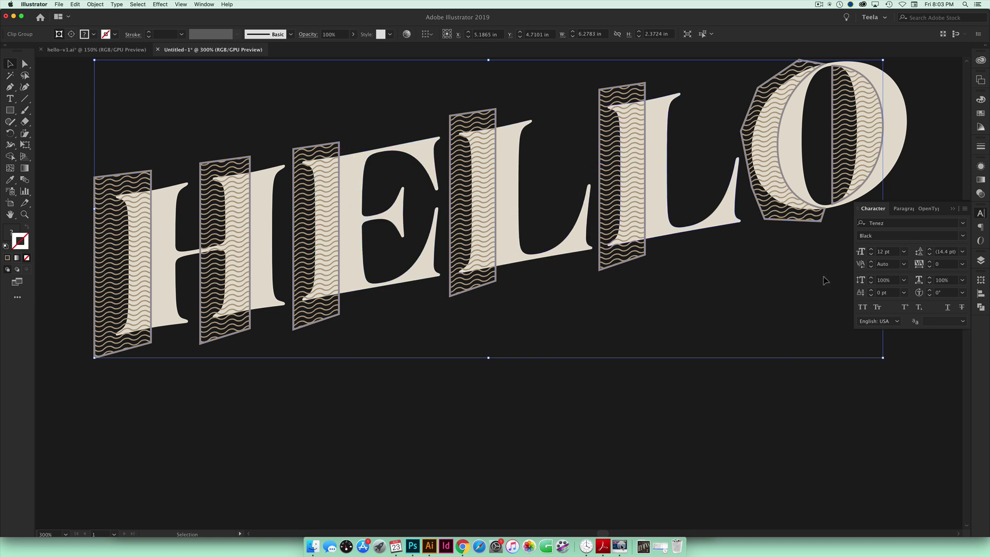
click(982, 308)
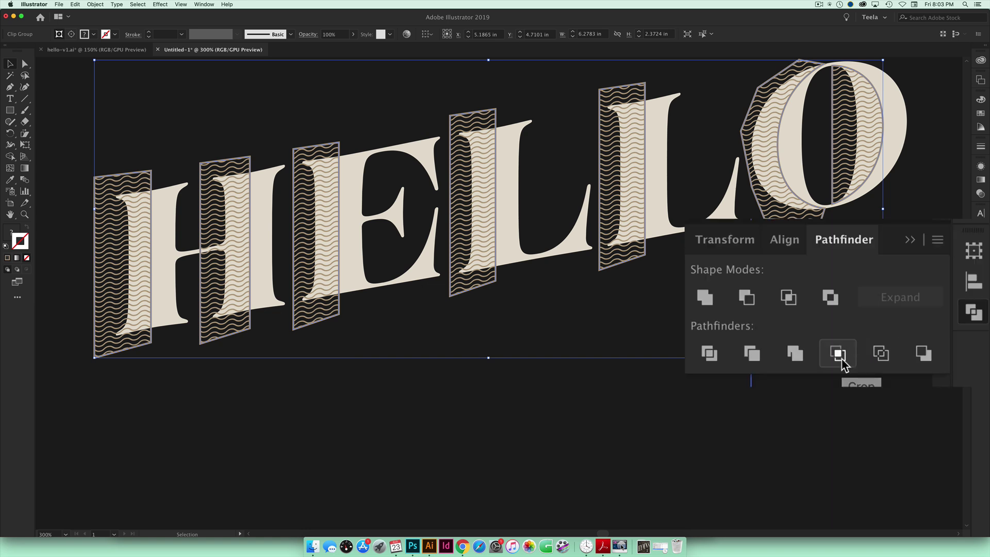
click(921, 325)
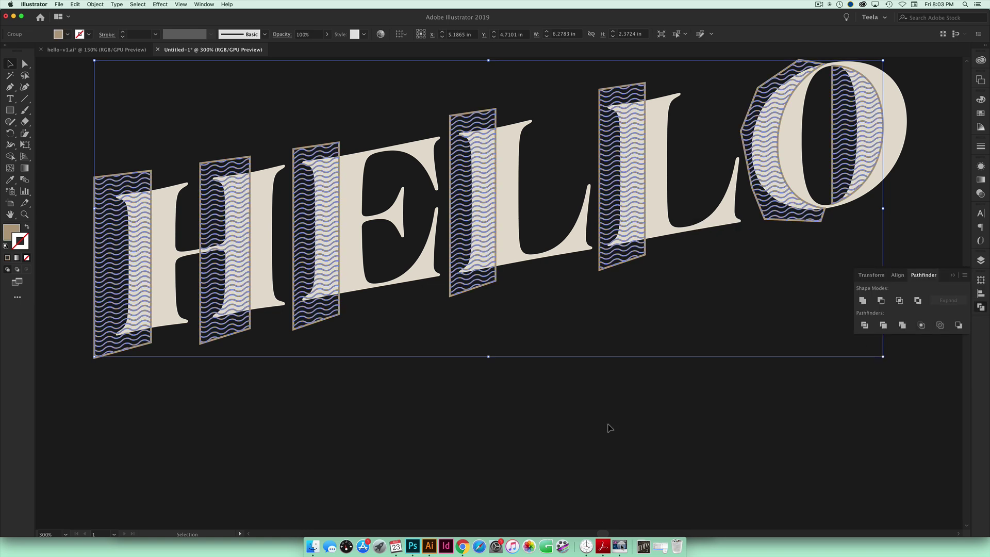
click(561, 423)
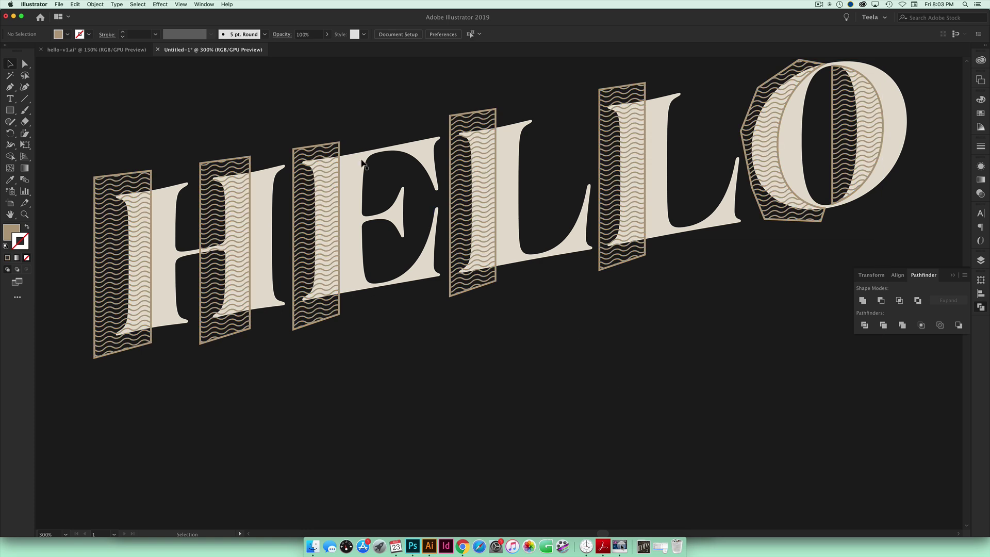
click(310, 147)
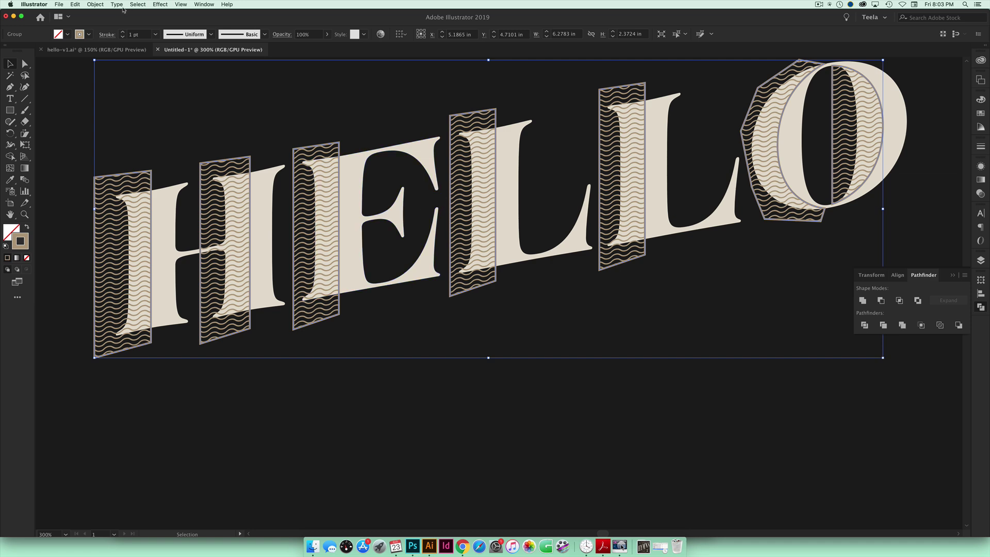
Expand the cropped wave group's fill and stroke via Object > Expand.
click(95, 4)
click(78, 175)
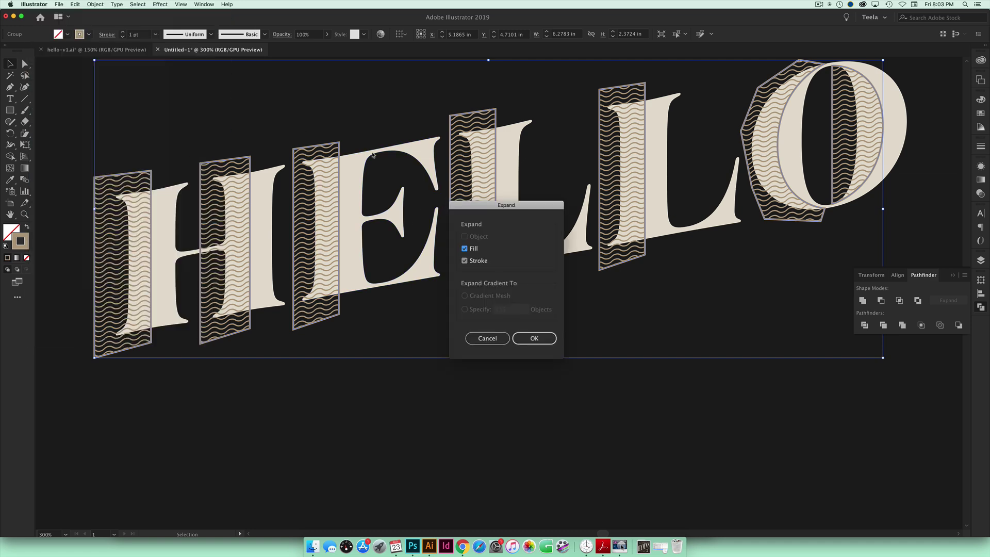
click(534, 338)
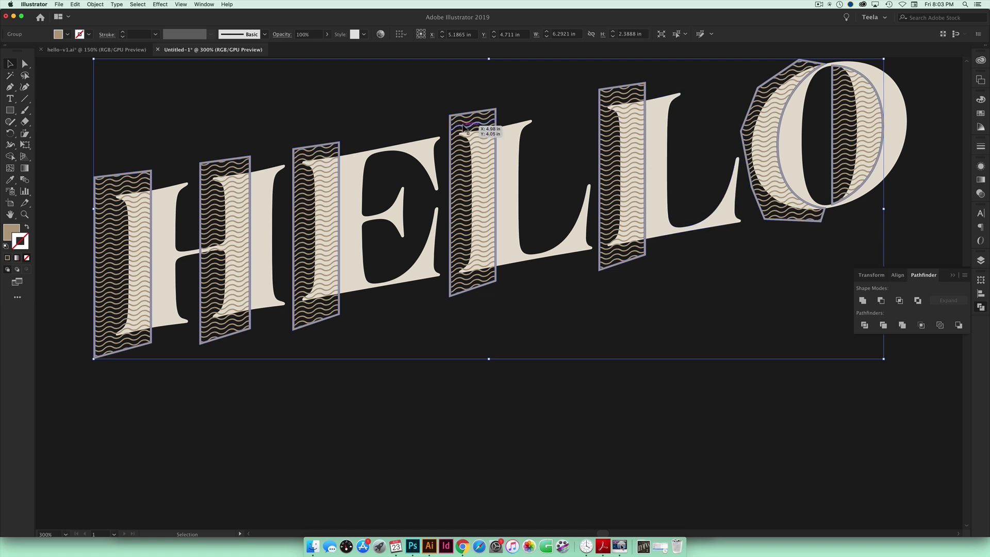
Group the expanded strips with the wavy line objects, then select the HELLO letters.
key(shift)
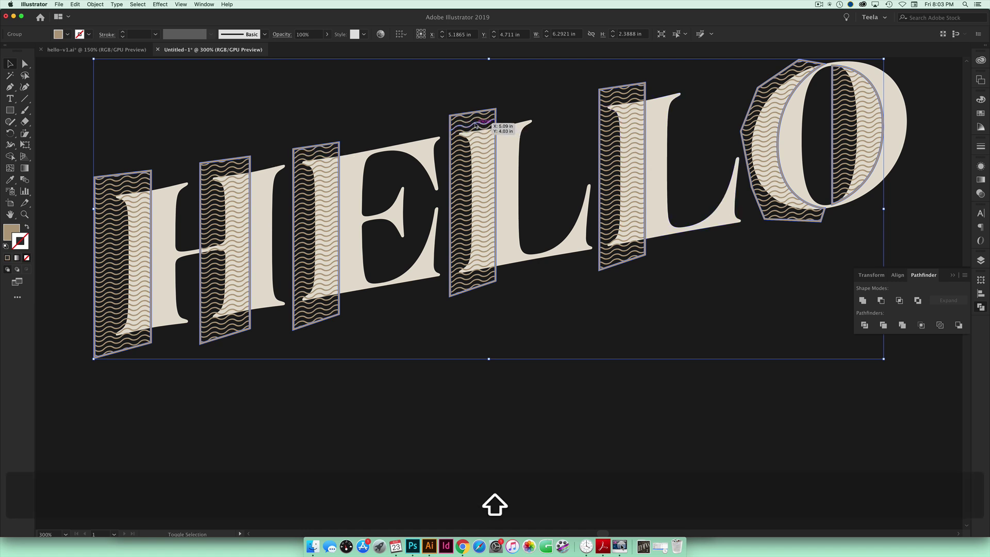
shift+click(478, 124)
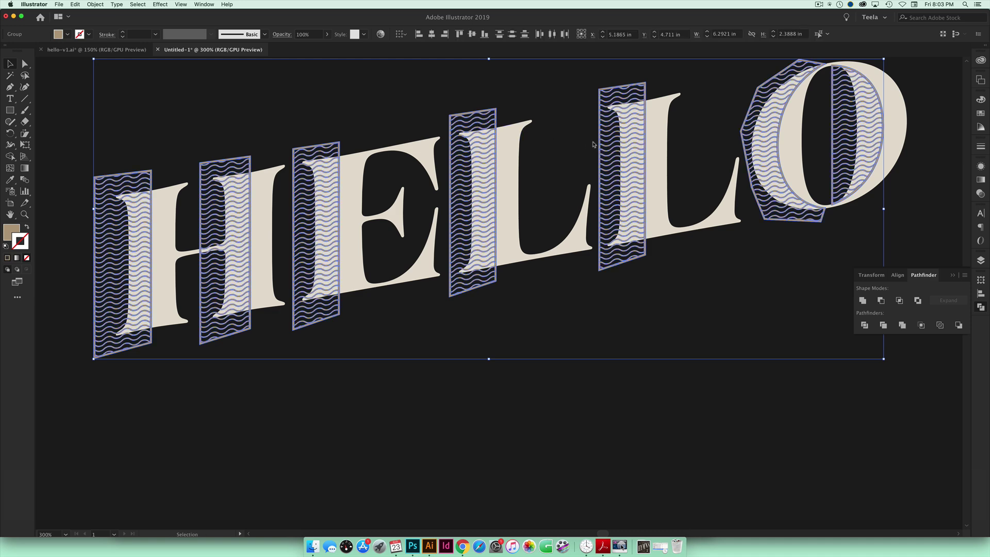
key(super+g)
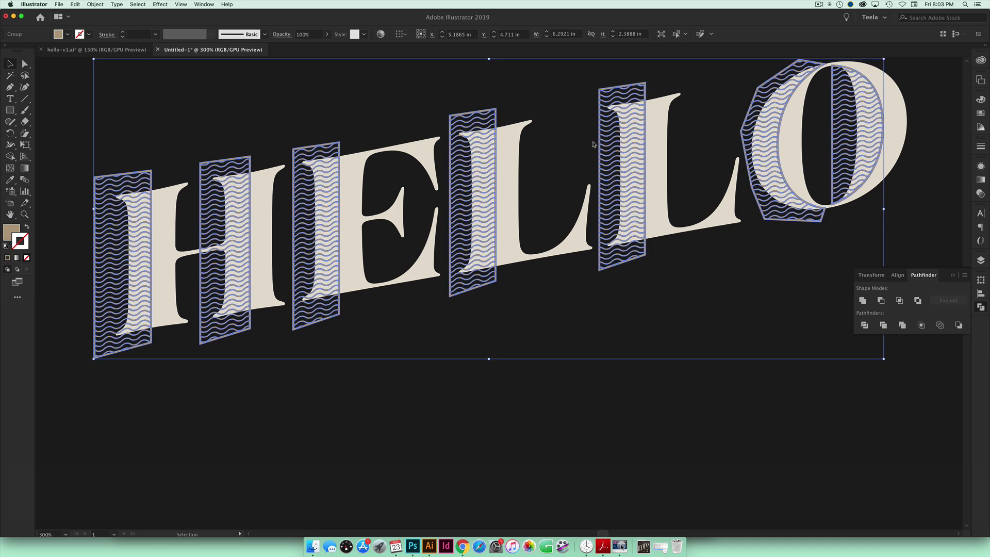
click(545, 299)
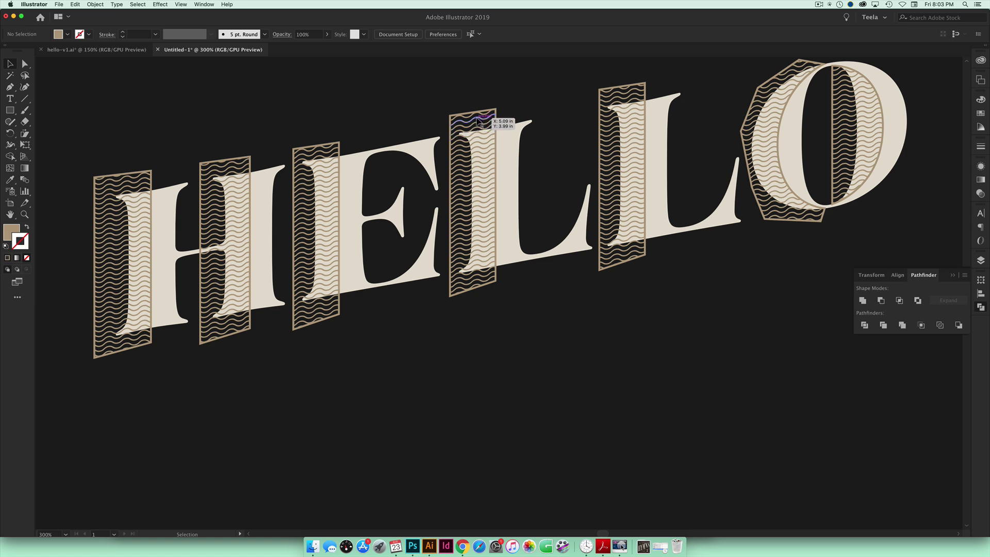
click(497, 122)
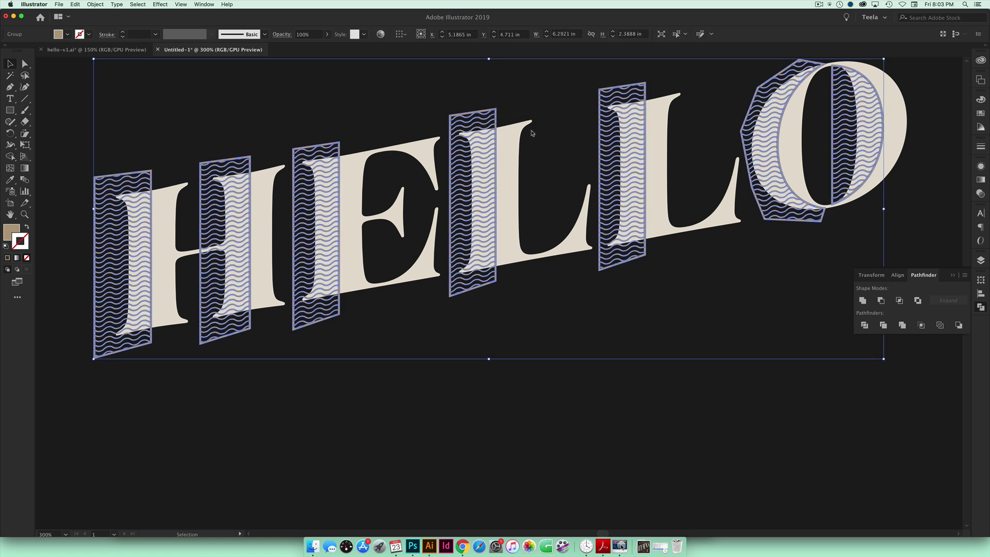
click(422, 159)
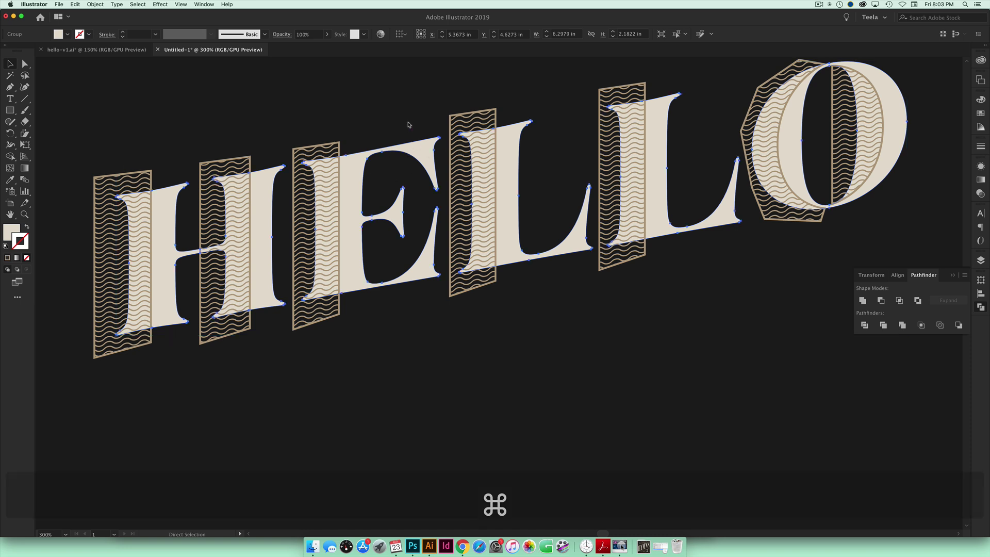
Paste in place a HELLO copy, make it a compound path, and clip the wavy strips with it.
key(super+c)
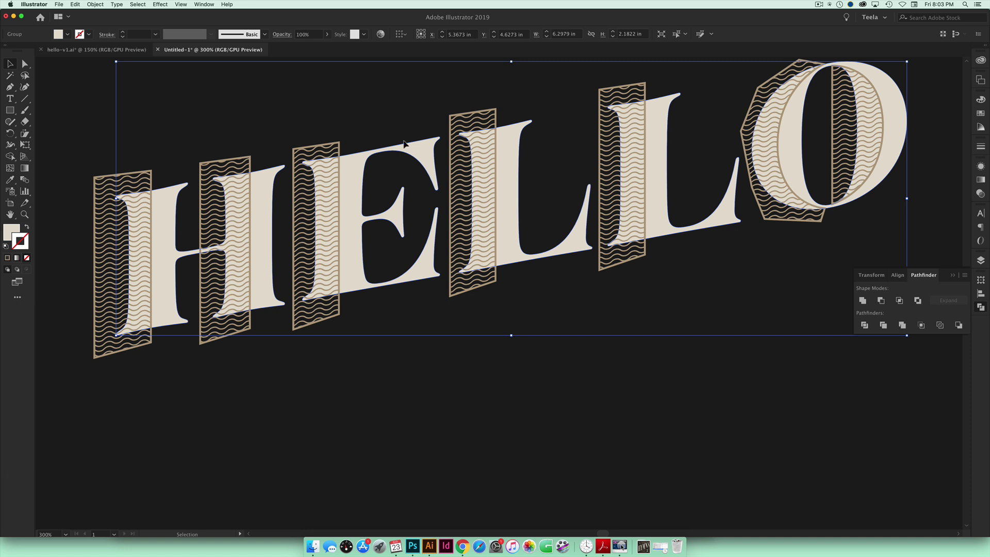
click(379, 406)
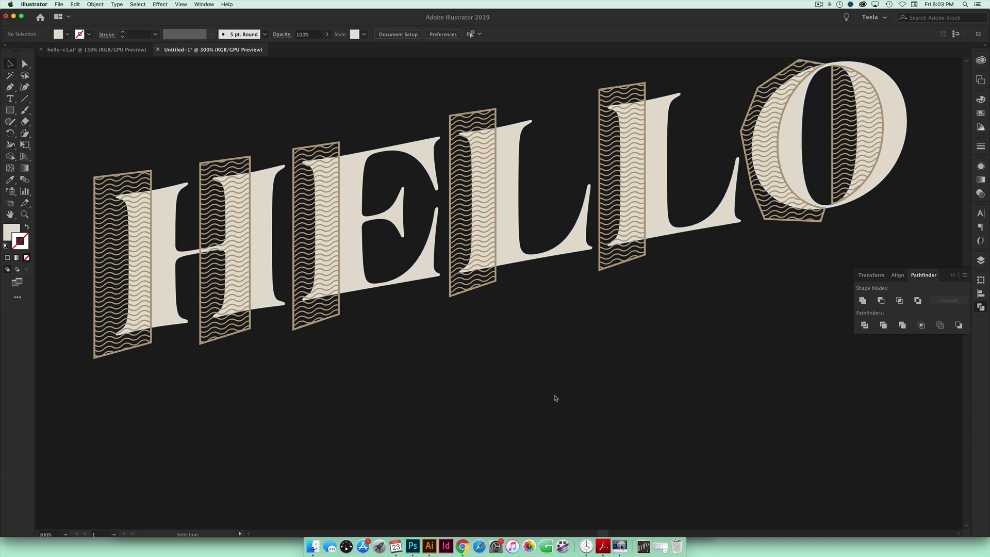
key(shift+super+v)
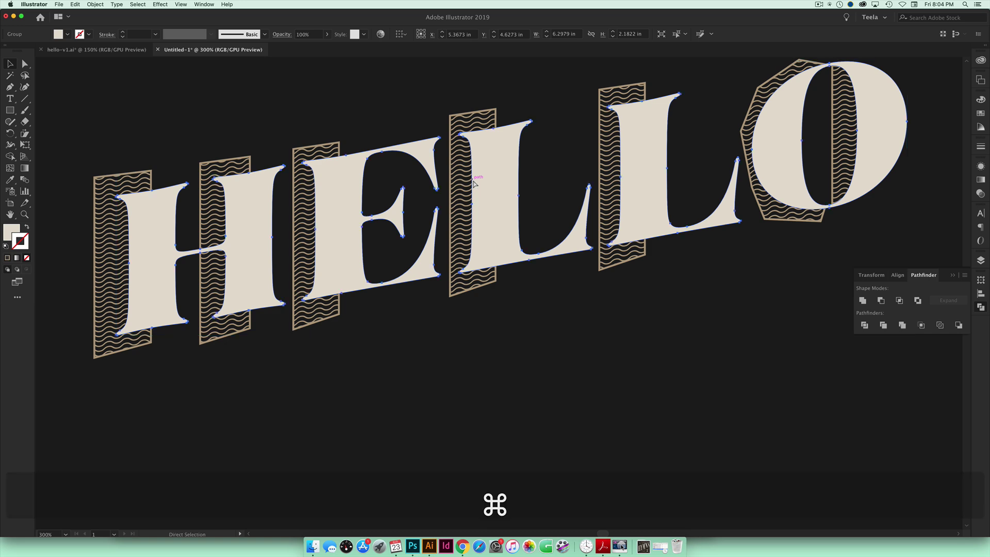
key(super+8)
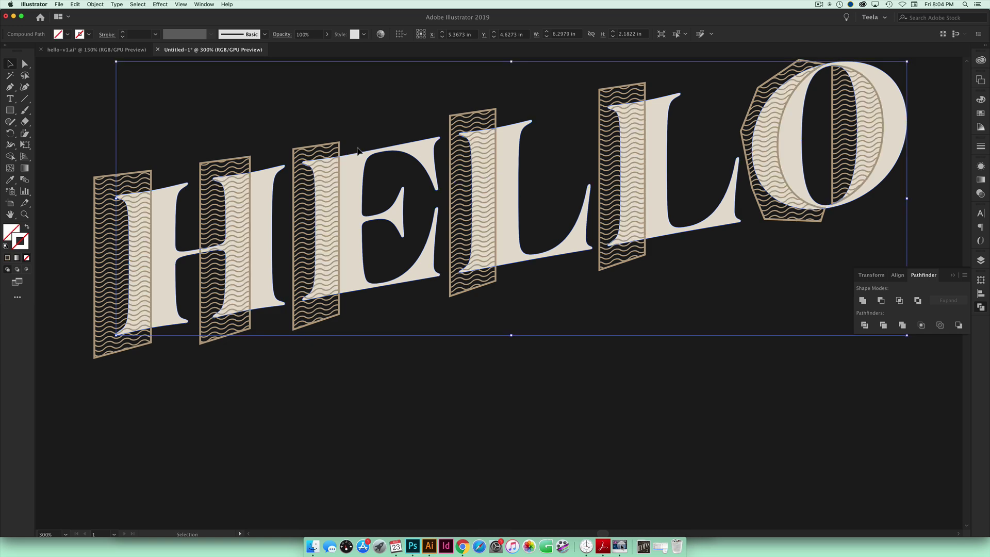
shift+click(305, 152)
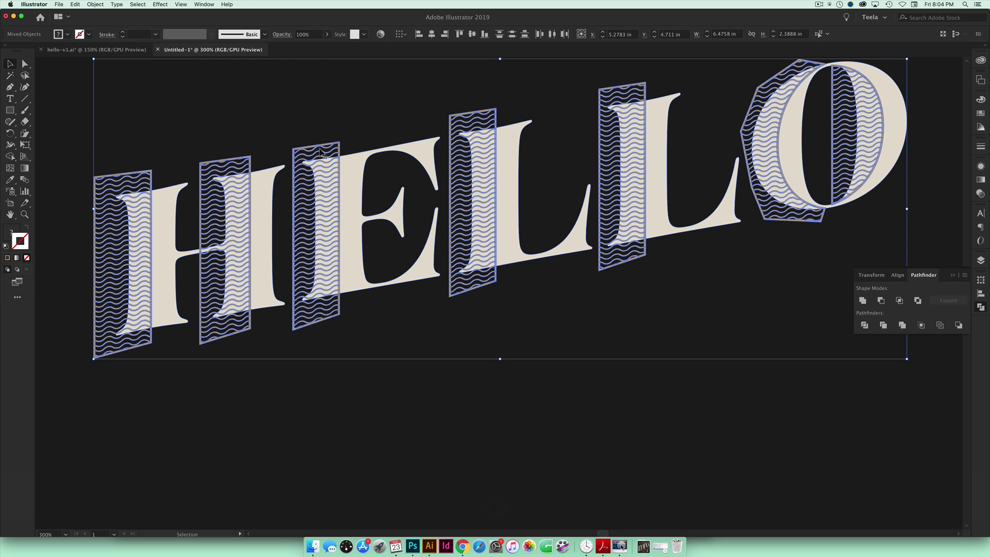
right_click(319, 151)
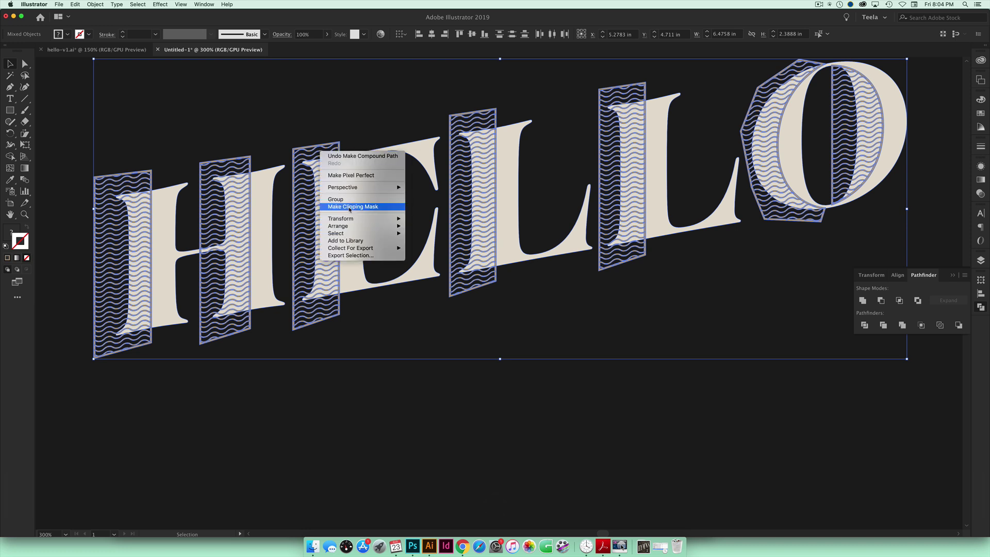
click(333, 209)
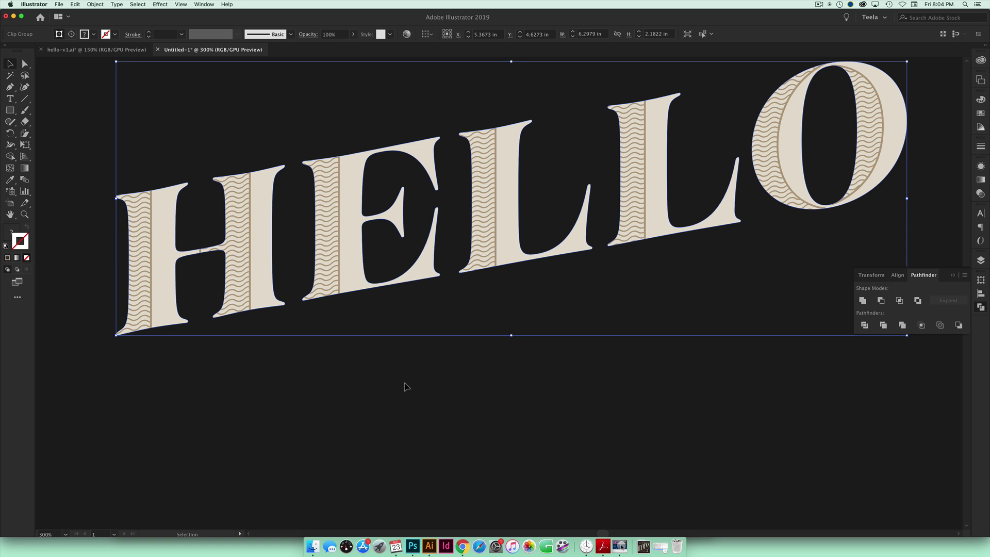
Zoom in on the H crossbar and direct-select the wavy line crossing it.
click(407, 386)
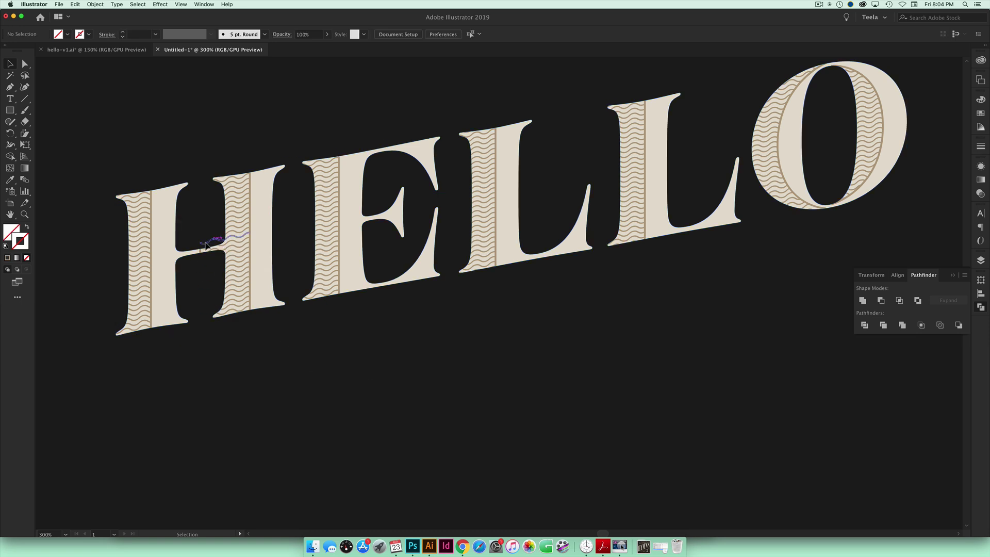
key(z)
drag(175, 225, 296, 236)
key(space)
drag(343, 282, 314, 265)
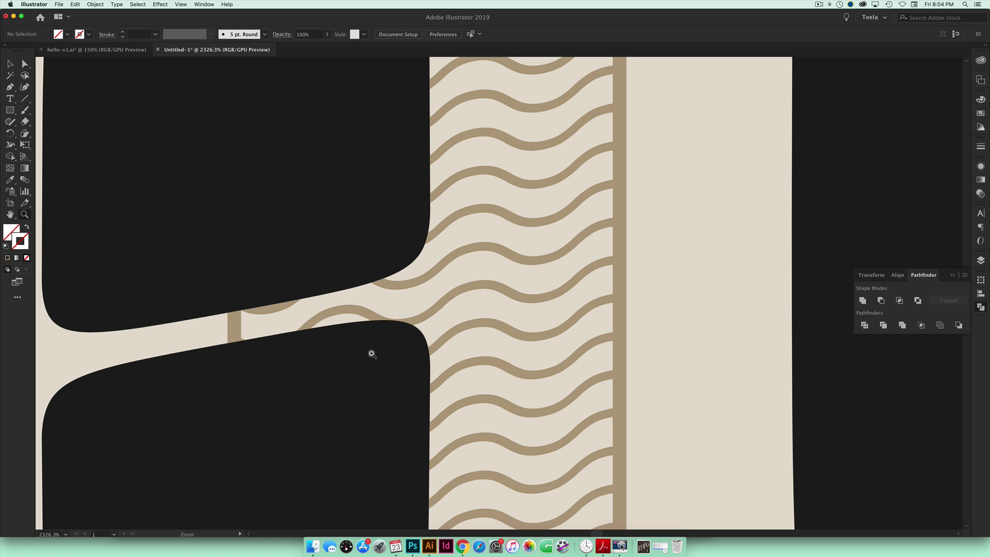
key(v)
key(a)
click(399, 288)
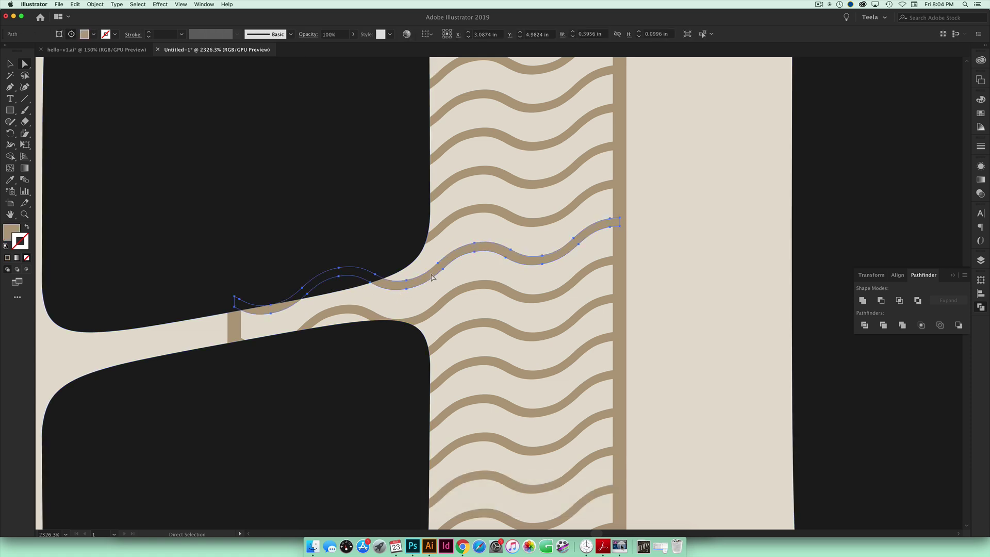
key(super+equal)
key(super+equal)
key(super+equal)
key(super+equal)
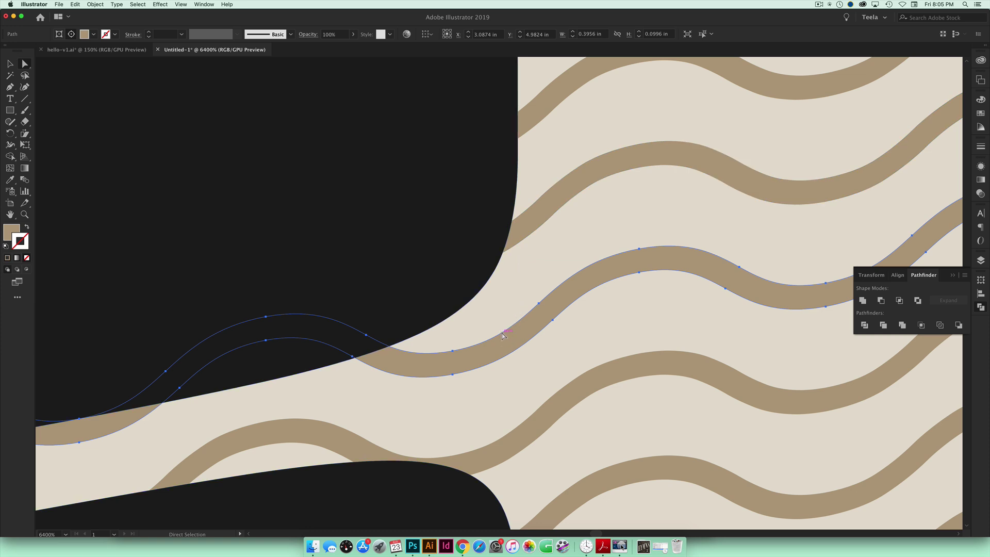
Add an anchor where the line meets the stem and delete the overflowing left anchors.
key(equal)
click(500, 335)
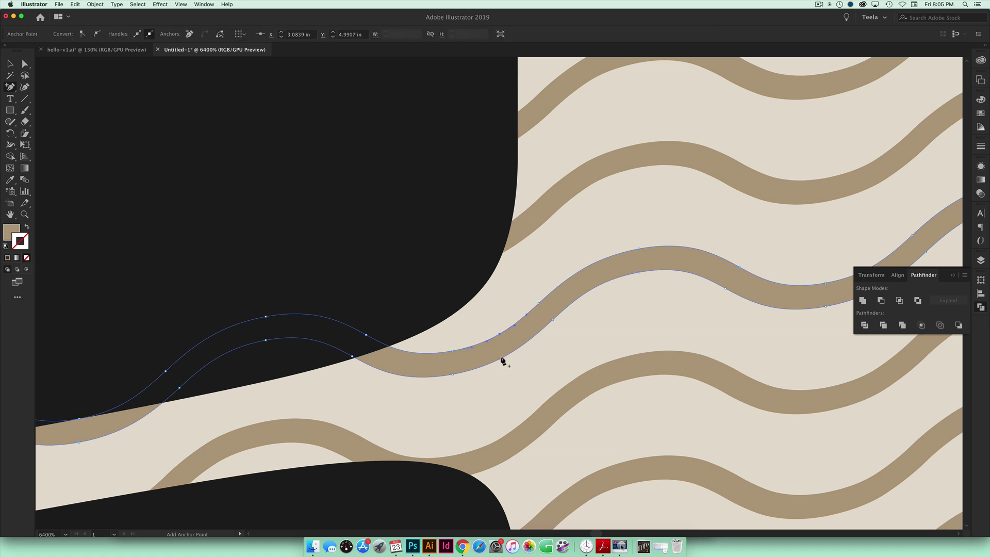
key(minus)
click(452, 351)
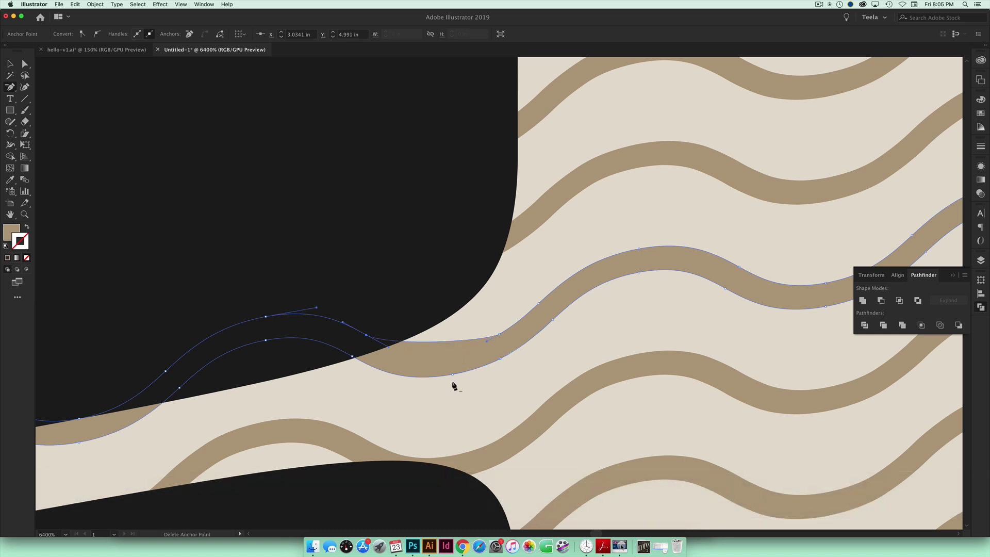
click(452, 374)
click(366, 337)
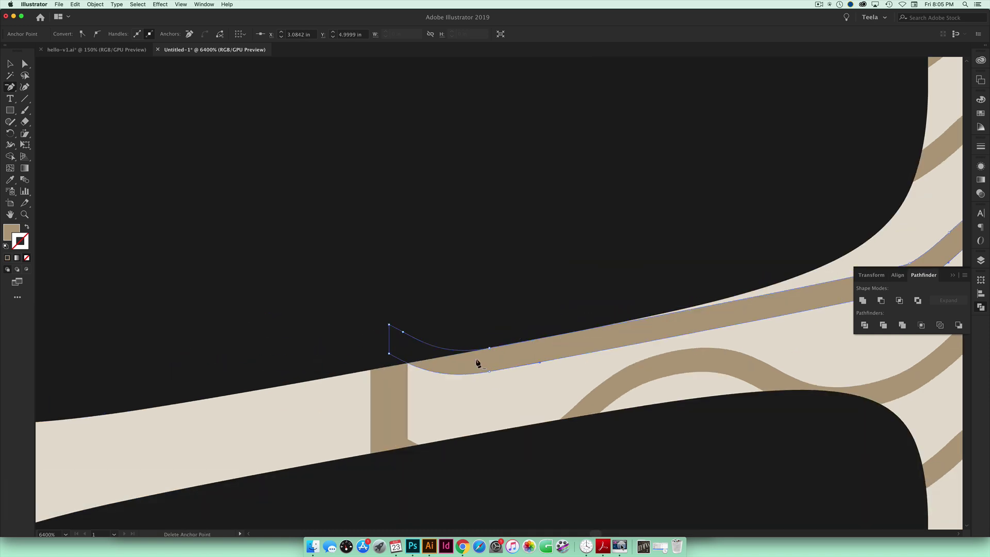
Retract the cut end's handle so the wave ends squarely, then select the next line below.
key(space)
drag(576, 397, 546, 353)
key(a)
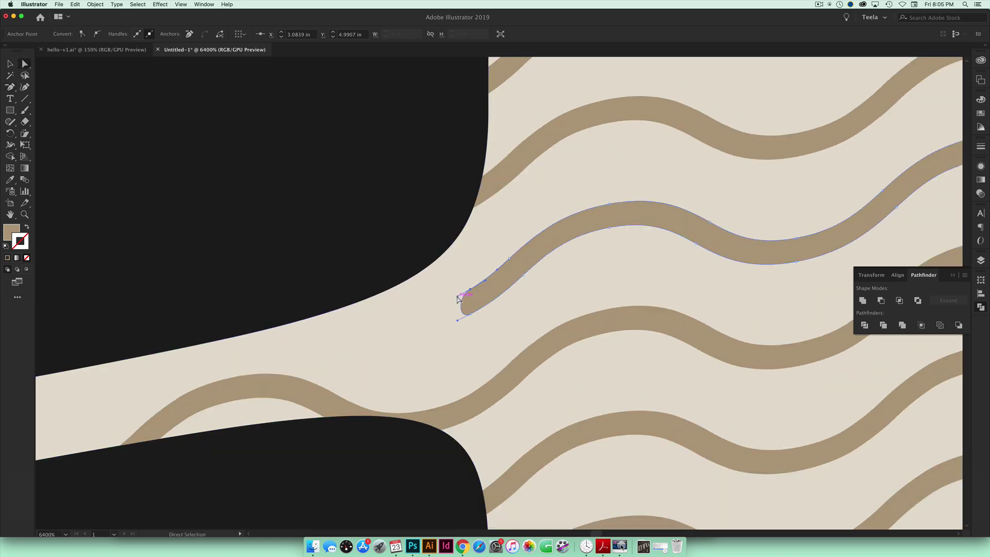
click(470, 289)
drag(457, 320, 471, 314)
click(471, 409)
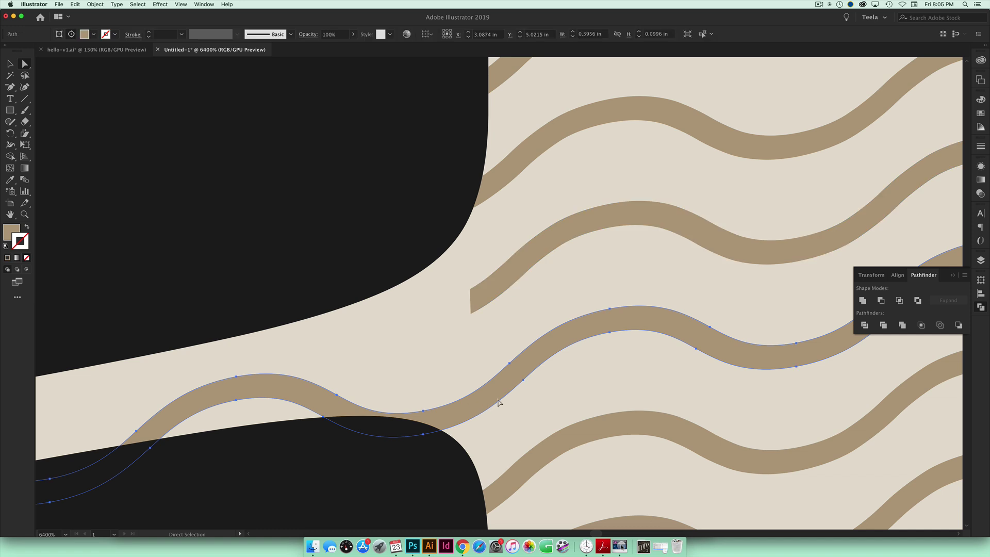
Show the rulers and place a vertical guide along the H stem's edge.
key(p)
key(super+r)
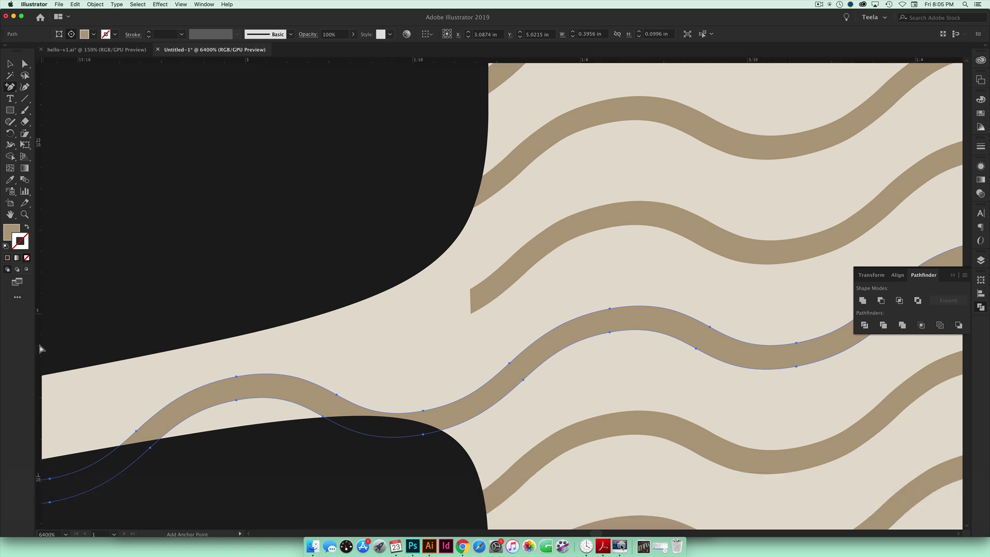
drag(41, 349, 211, 352)
drag(447, 345, 471, 337)
drag(471, 338, 471, 338)
Add anchors where the guide crosses the wavy line and delete the overflowing anchors left of it.
click(470, 394)
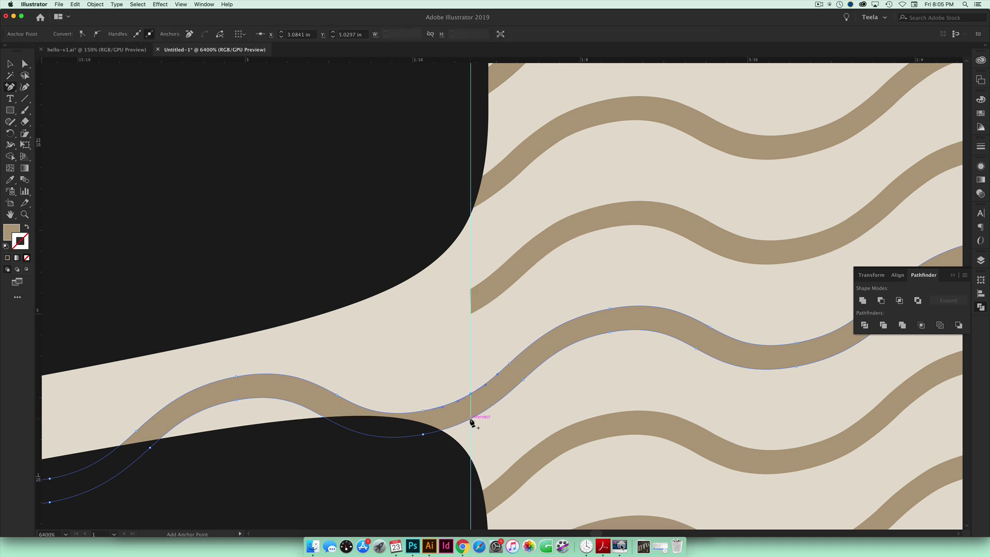
click(471, 420)
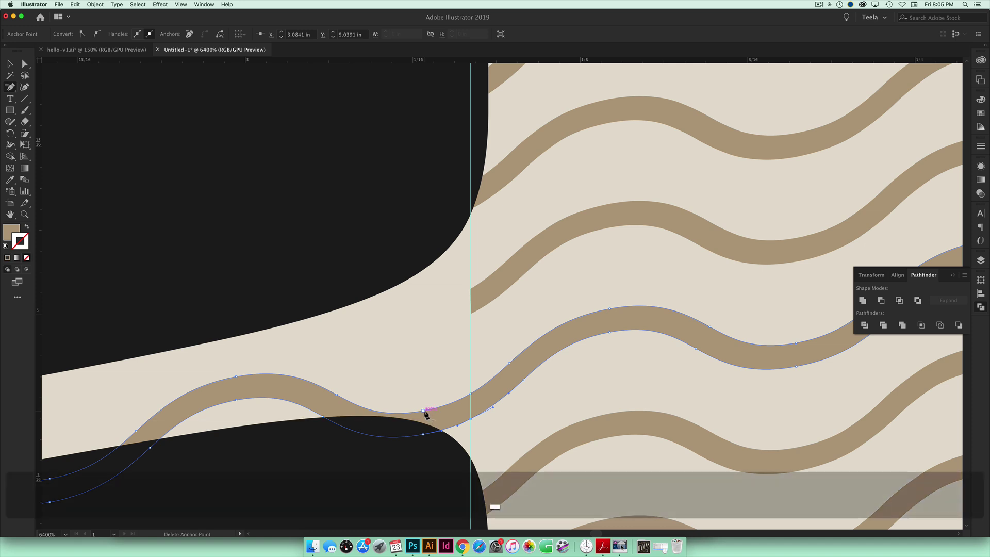
click(423, 412)
click(423, 434)
click(323, 416)
click(236, 400)
scroll(254, 394, left, 10)
scroll(254, 393, down, 3)
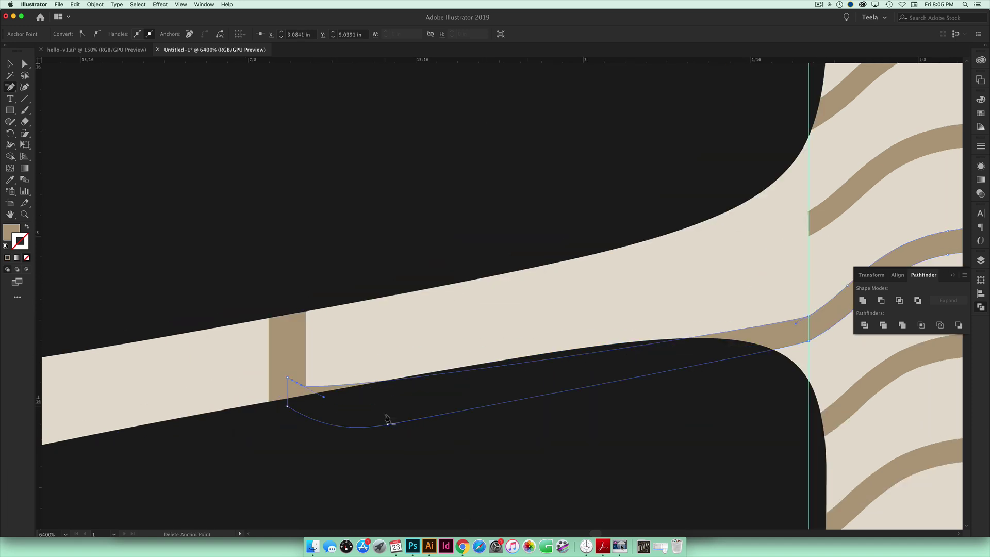
key(a)
click(603, 387)
Select the brown strip in the H's crossbar and erase it with the Eraser.
key(space)
scroll(407, 350, right, 8)
scroll(535, 387, left, 15)
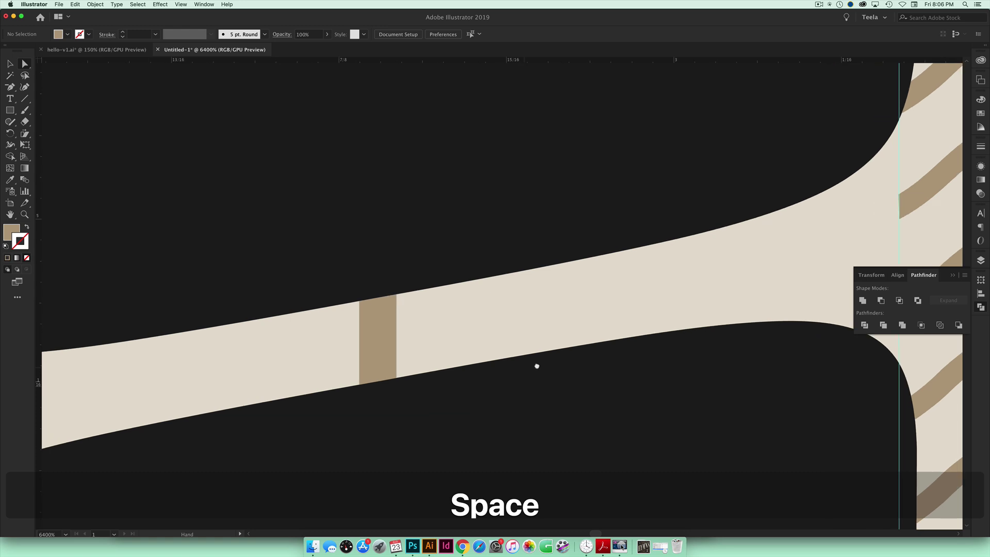
drag(537, 366, 553, 363)
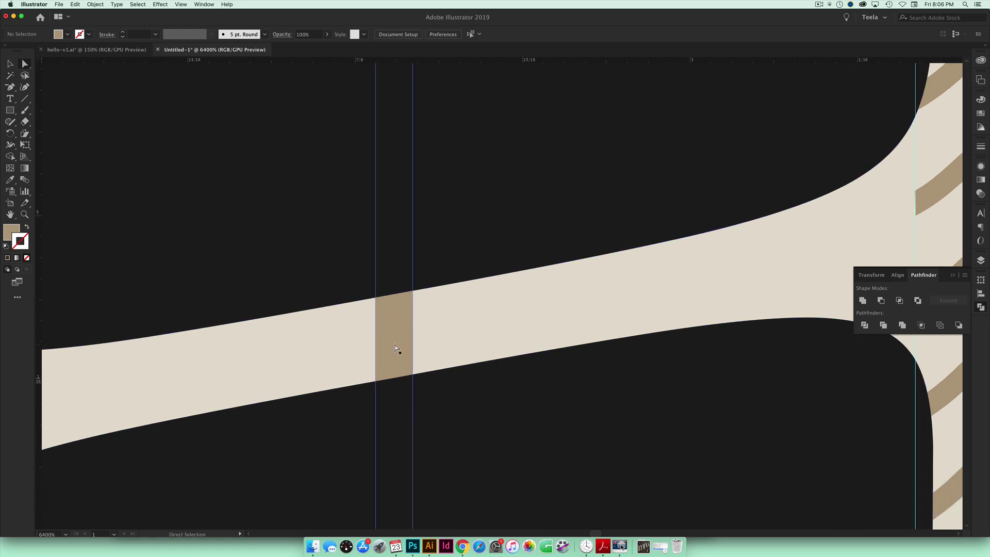
key(a)
click(392, 339)
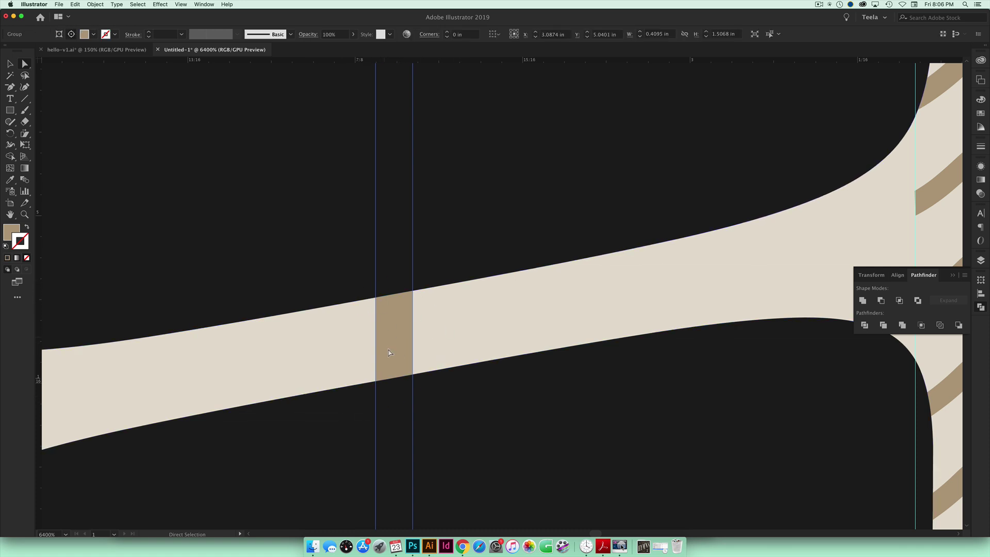
key(shift+e)
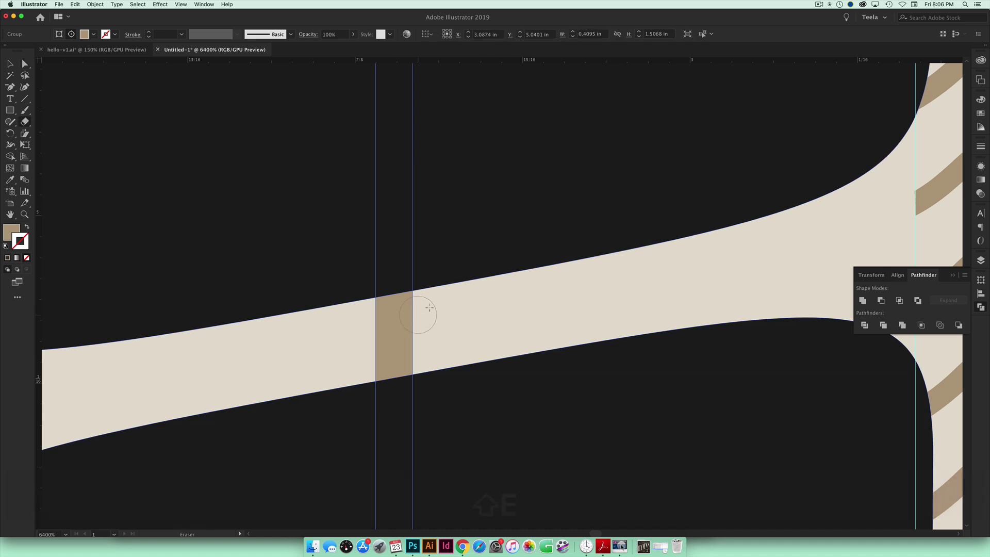
mouse_move(423, 310)
mouse_down()
mouse_move(373, 301)
mouse_move(408, 307)
mouse_move(353, 358)
mouse_move(423, 351)
mouse_move(409, 375)
mouse_move(373, 395)
mouse_move(454, 395)
mouse_up()
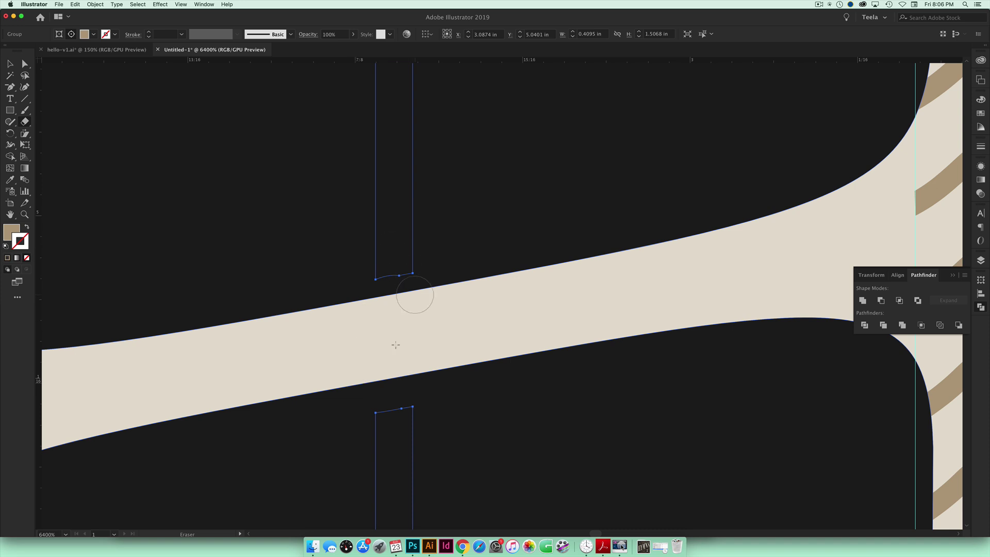
key(v)
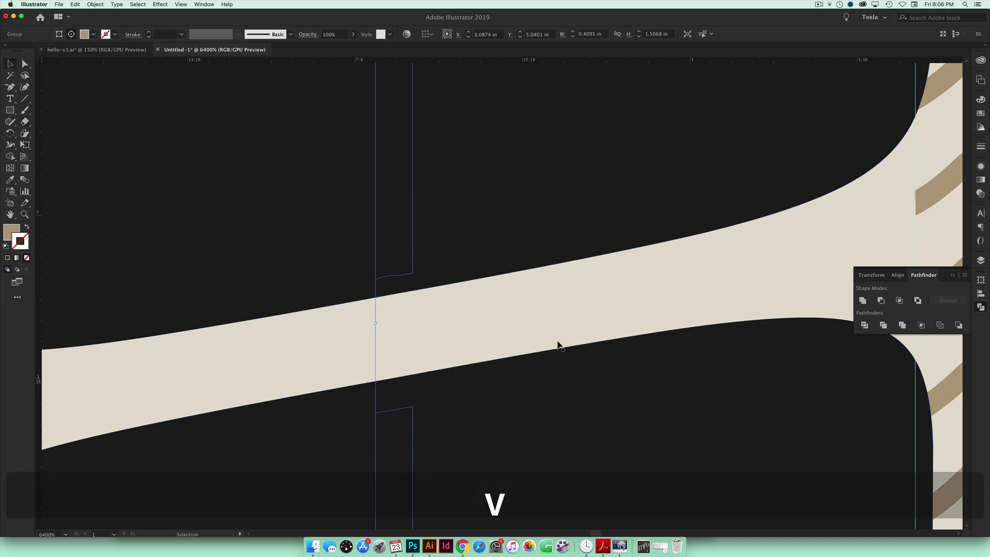
click(586, 415)
Hide the guides and zoom out to see the whole artboard.
key(super+minus)
key(super+minus)
key(super+minus)
key(super+minus)
key(super+minus)
key(super+minus)
key(super+minus)
key(super+minus)
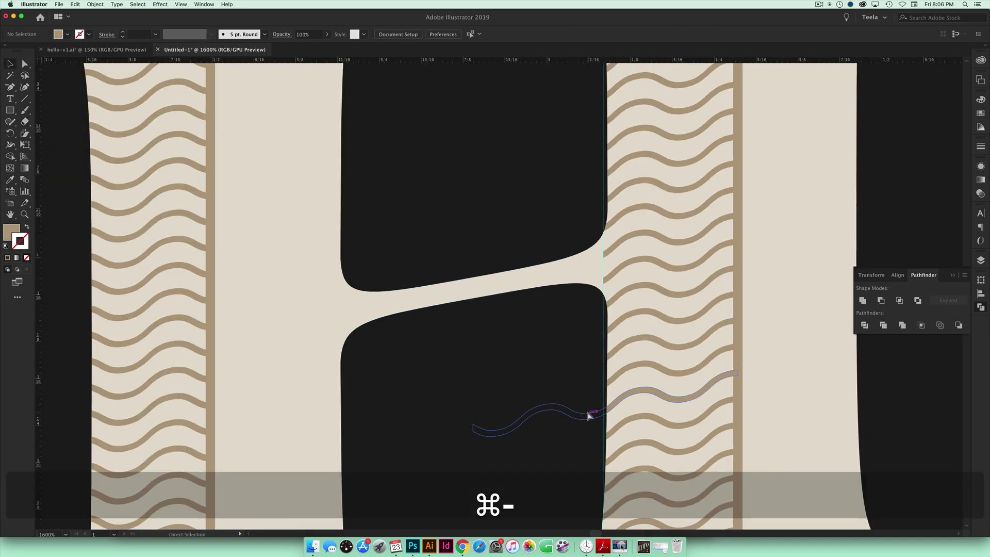
key(super+minus)
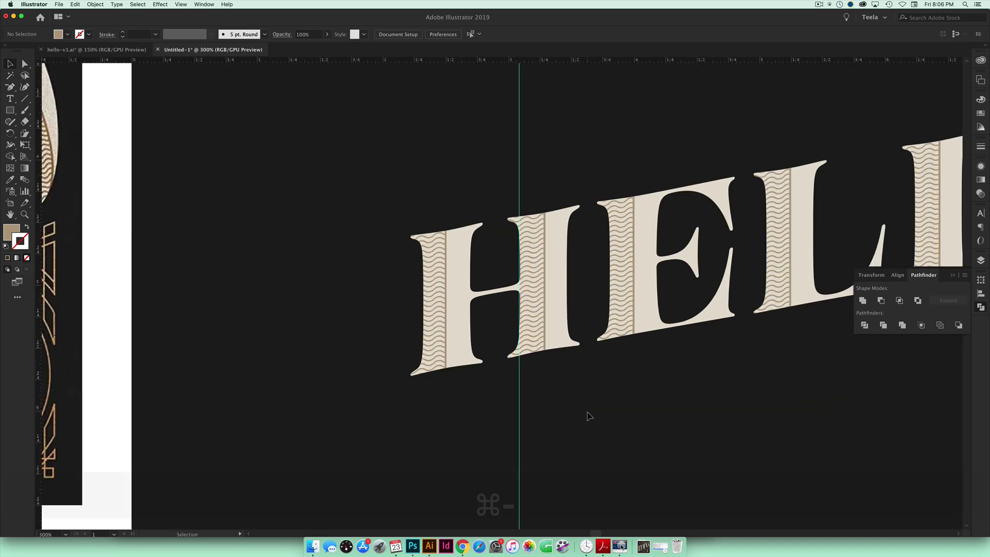
key(super+semicolon)
drag(610, 416, 543, 391)
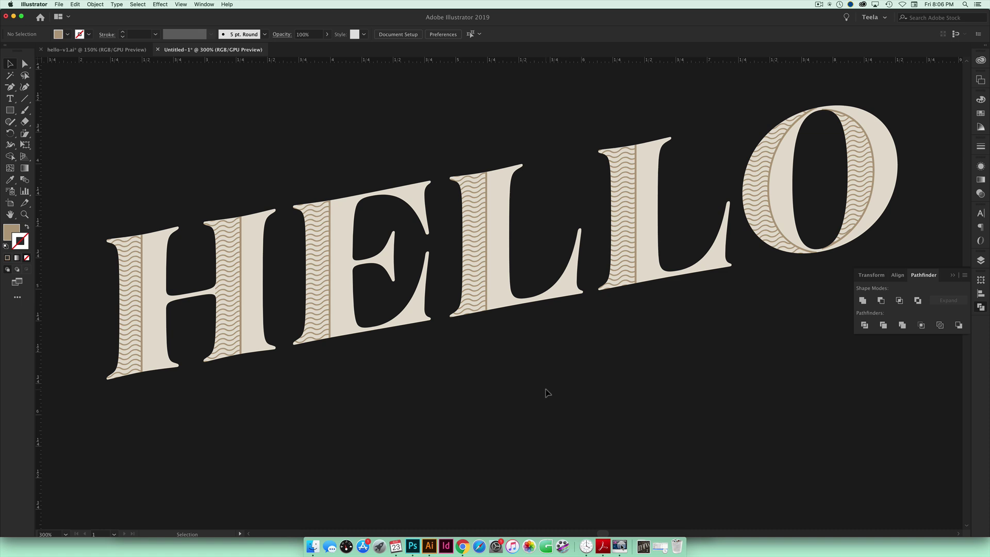
key(super+minus)
key(super+minus)
key(super+minus)
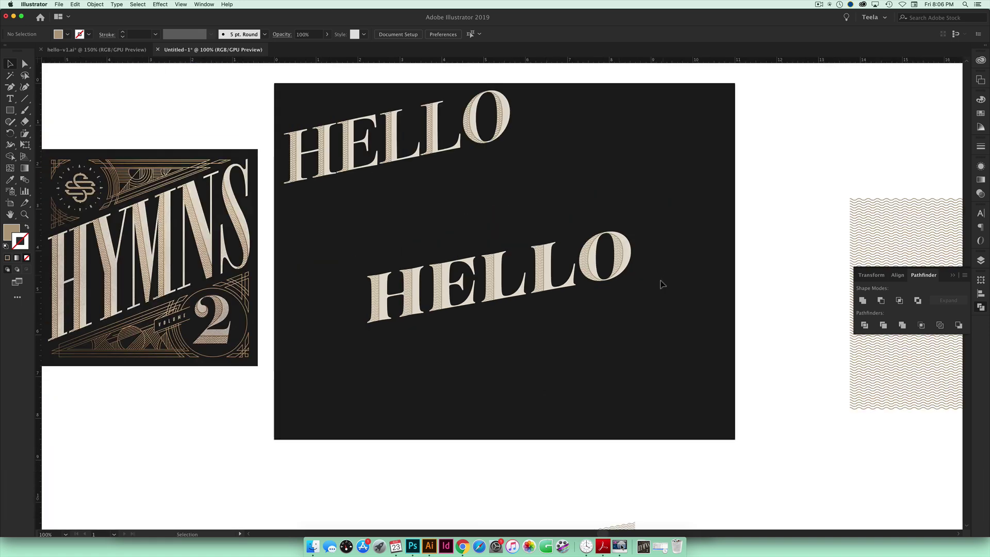
Group the lower HELLO artwork and move it to X 5.5 in, Y 6.8095 in.
click(445, 299)
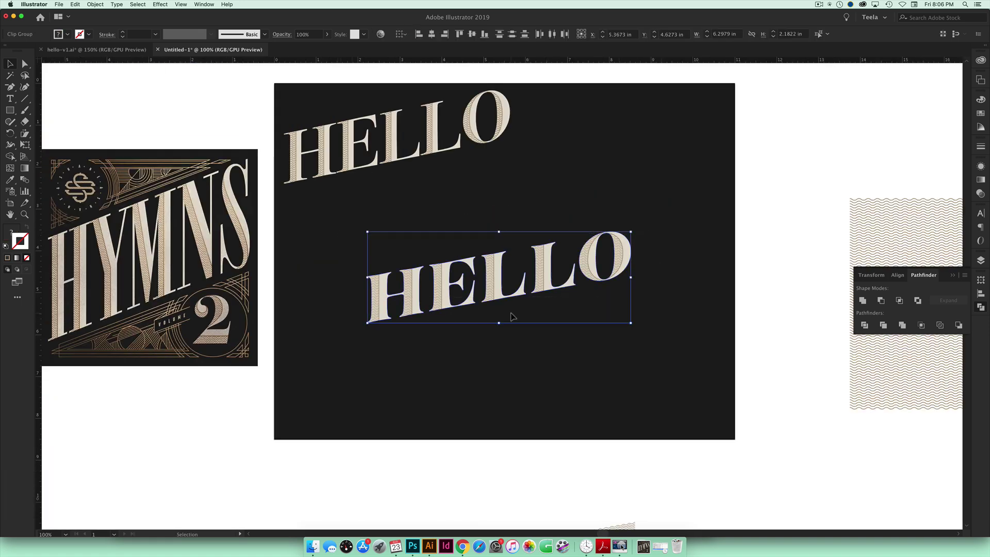
key(super+g)
drag(513, 283, 520, 391)
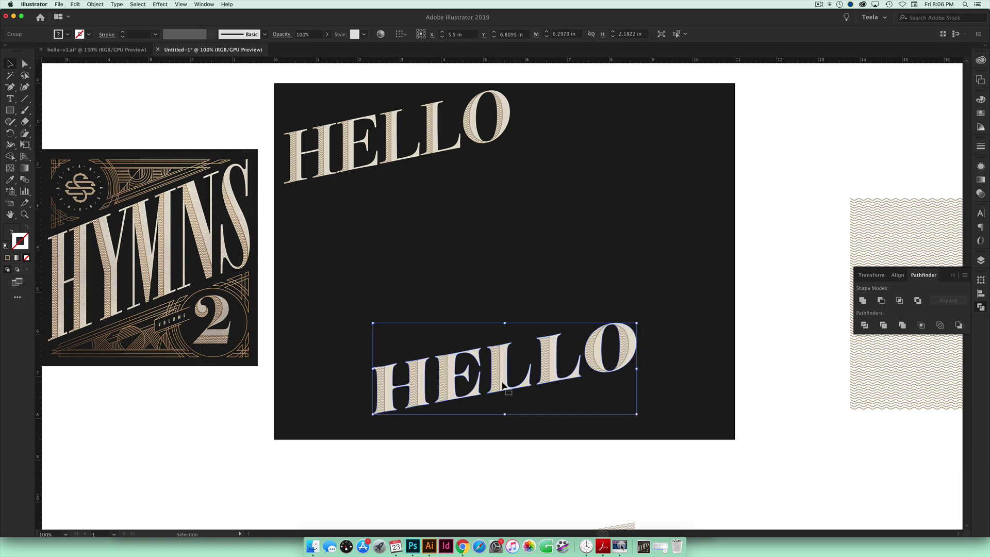
drag(503, 334, 502, 236)
click(530, 380)
key(super+plus)
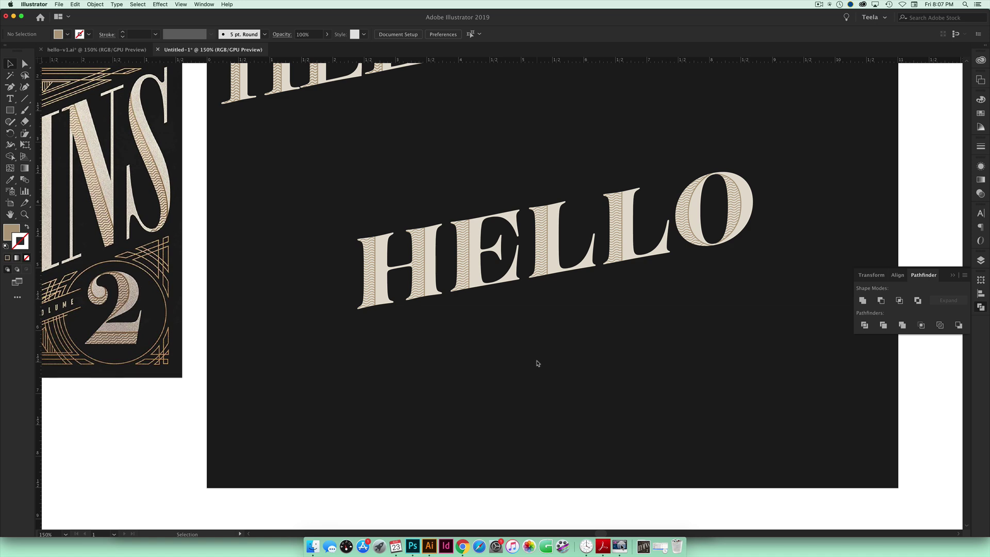
scroll(537, 363, left, 10)
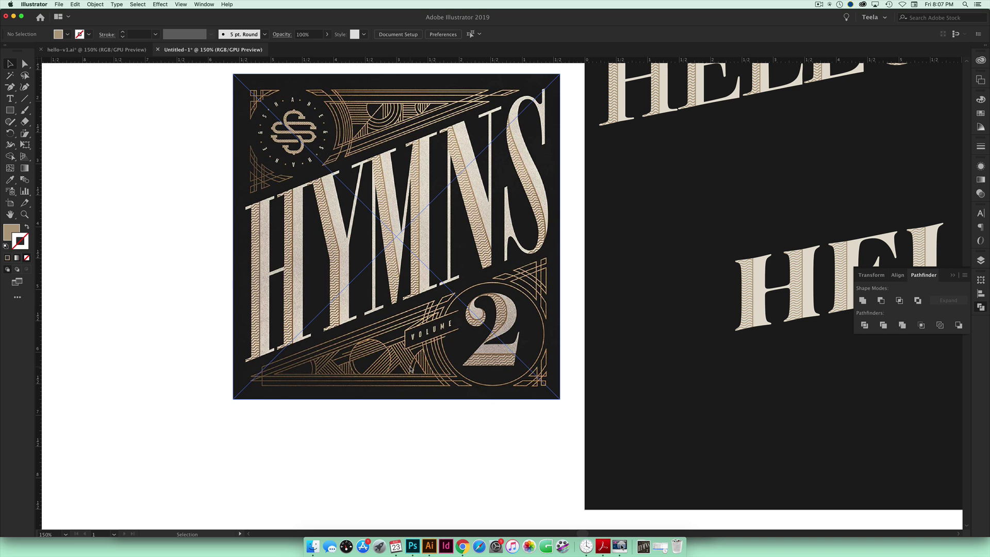
key(space)
drag(687, 365, 411, 349)
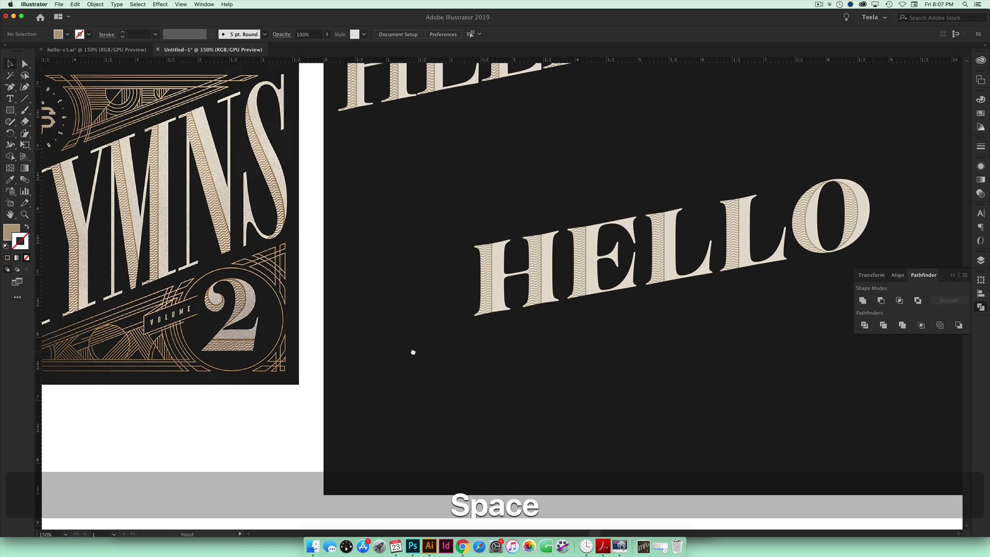